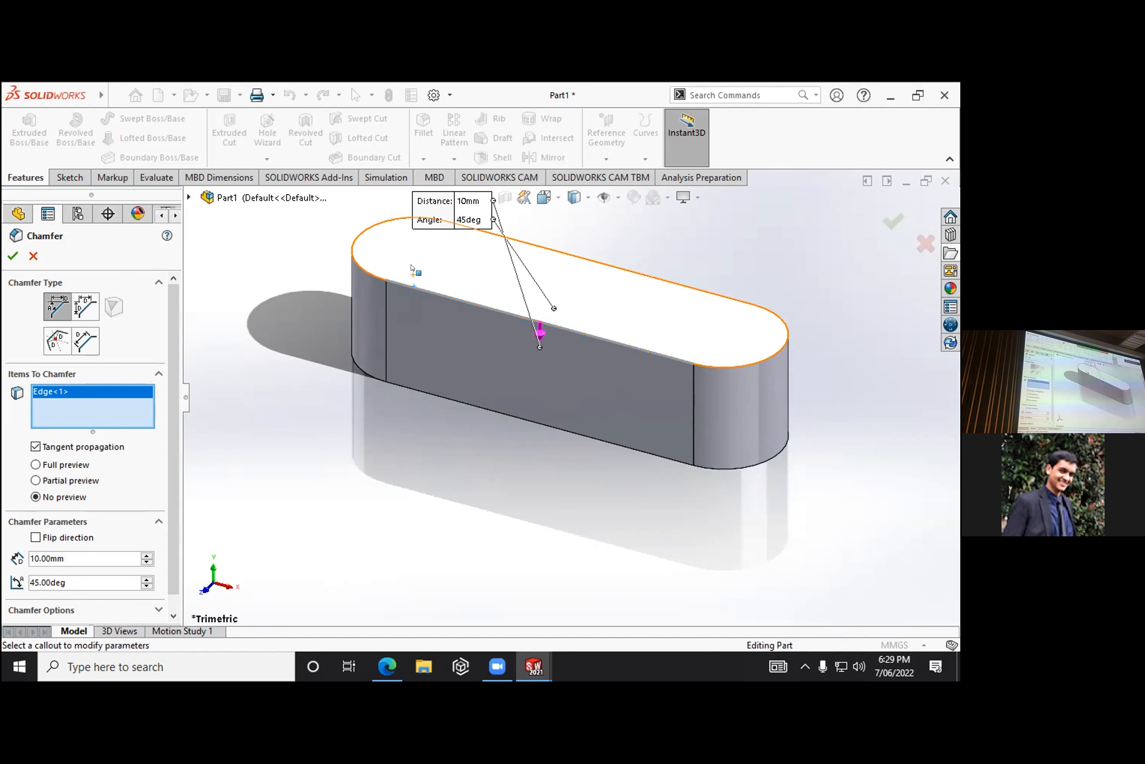
# - Apply the 45-degree chamfer to the tangent edges around the key's top face and set its distance to 2 mm
pyautogui.click(13, 255)
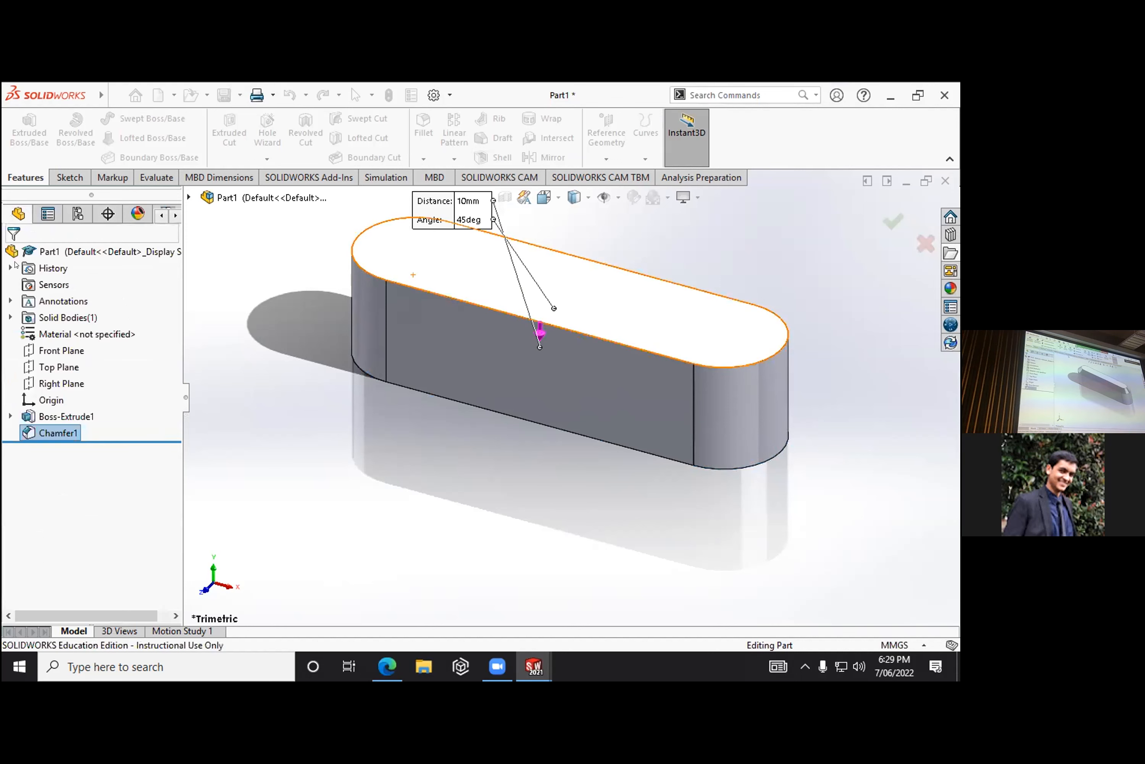
pyautogui.rightClick(63, 433)
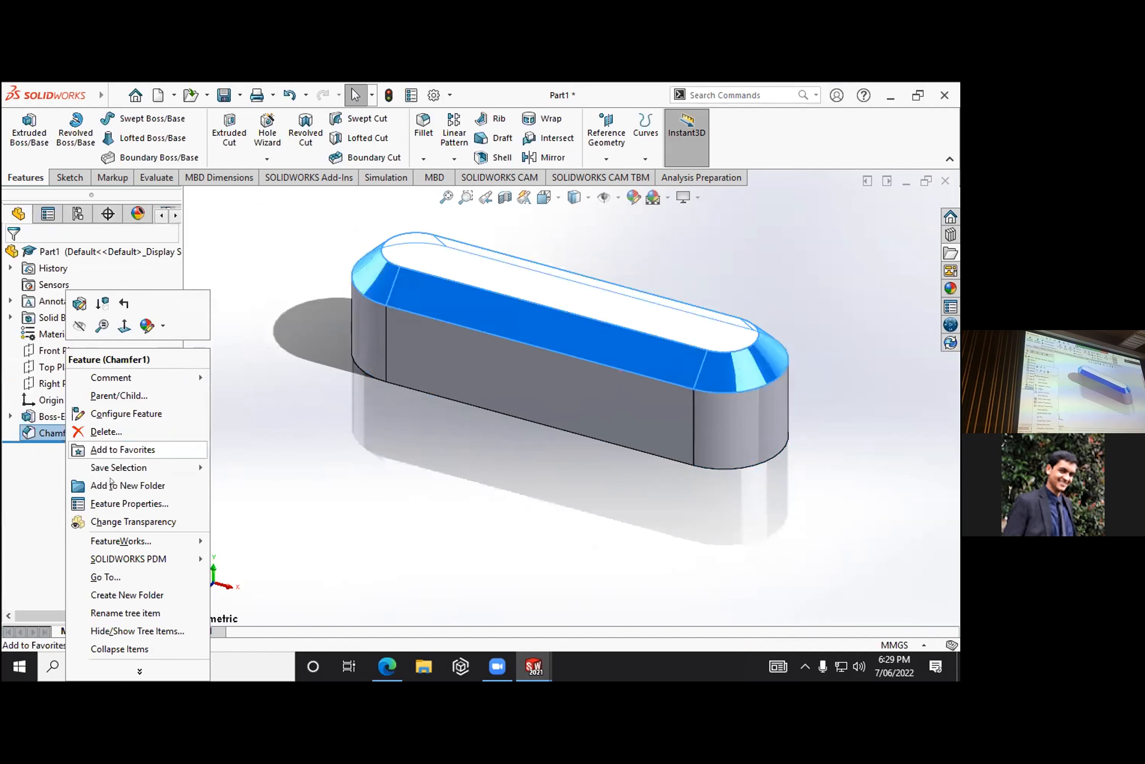
pyautogui.click(80, 304)
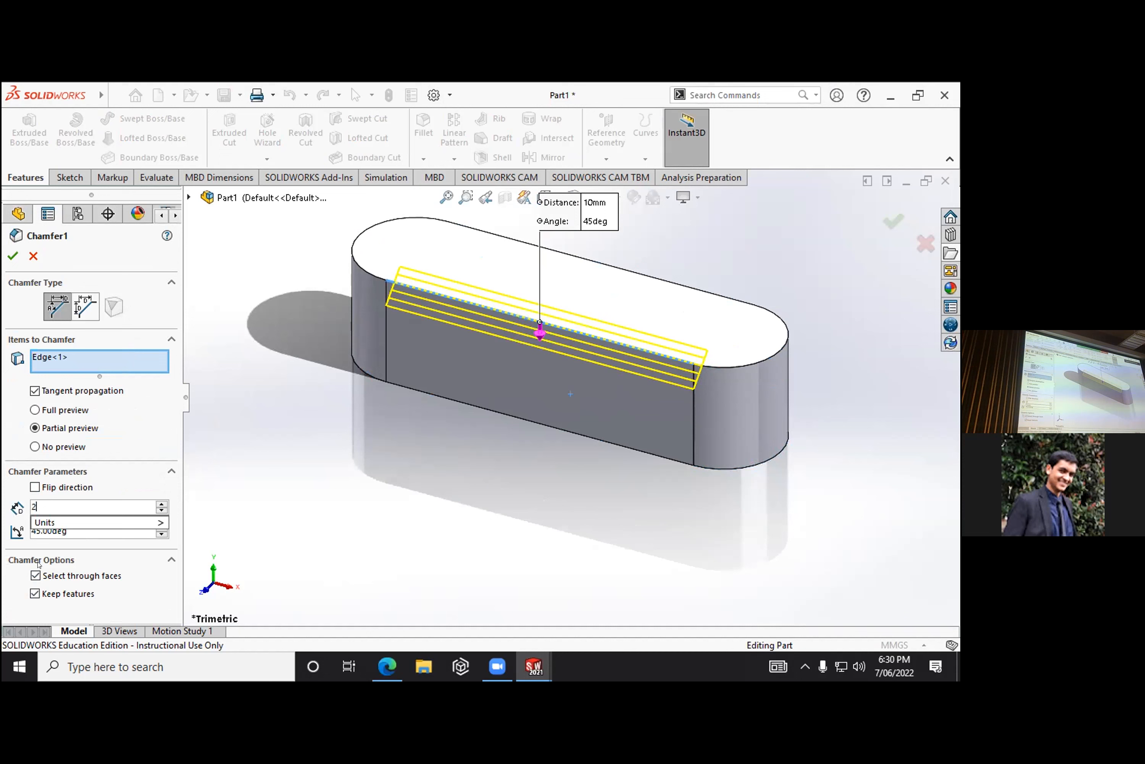
pyautogui.write('2')
pyautogui.click(14, 253)
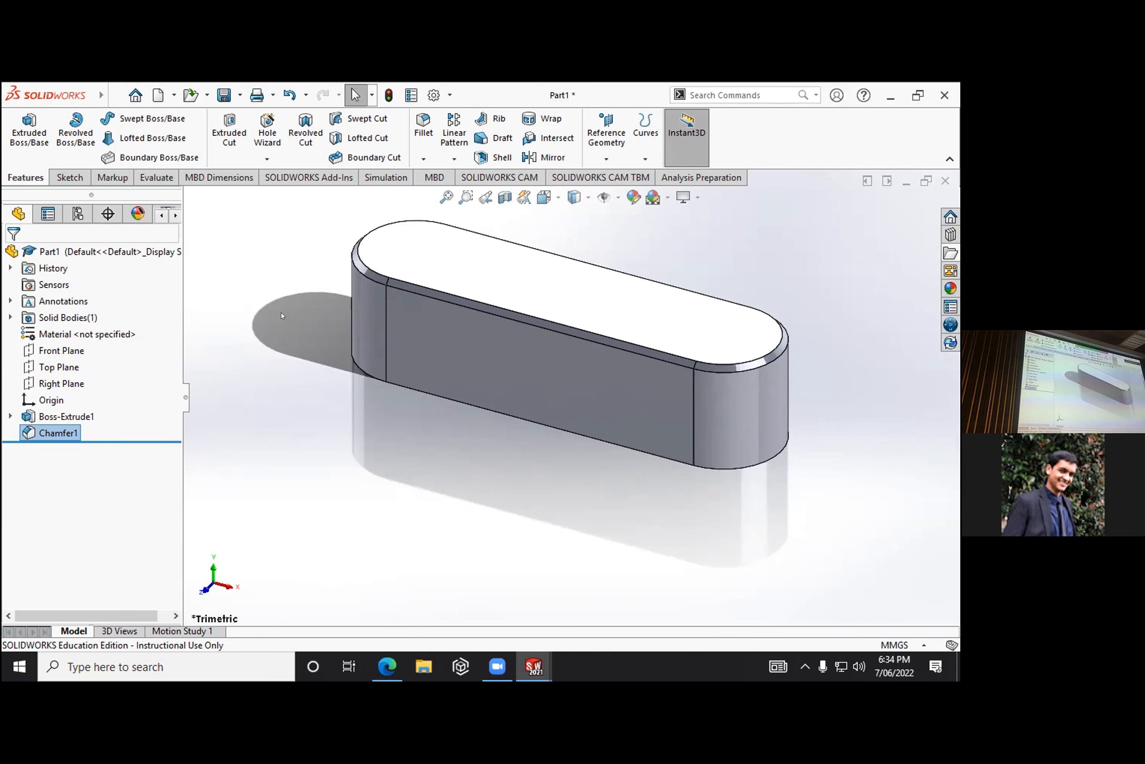
# - Switch to the slide presentation and advance from the Chamfer slide to the "YOUR TURN" slide about modelling the key shaft
pyautogui.hotkey('alt', 'Tab')
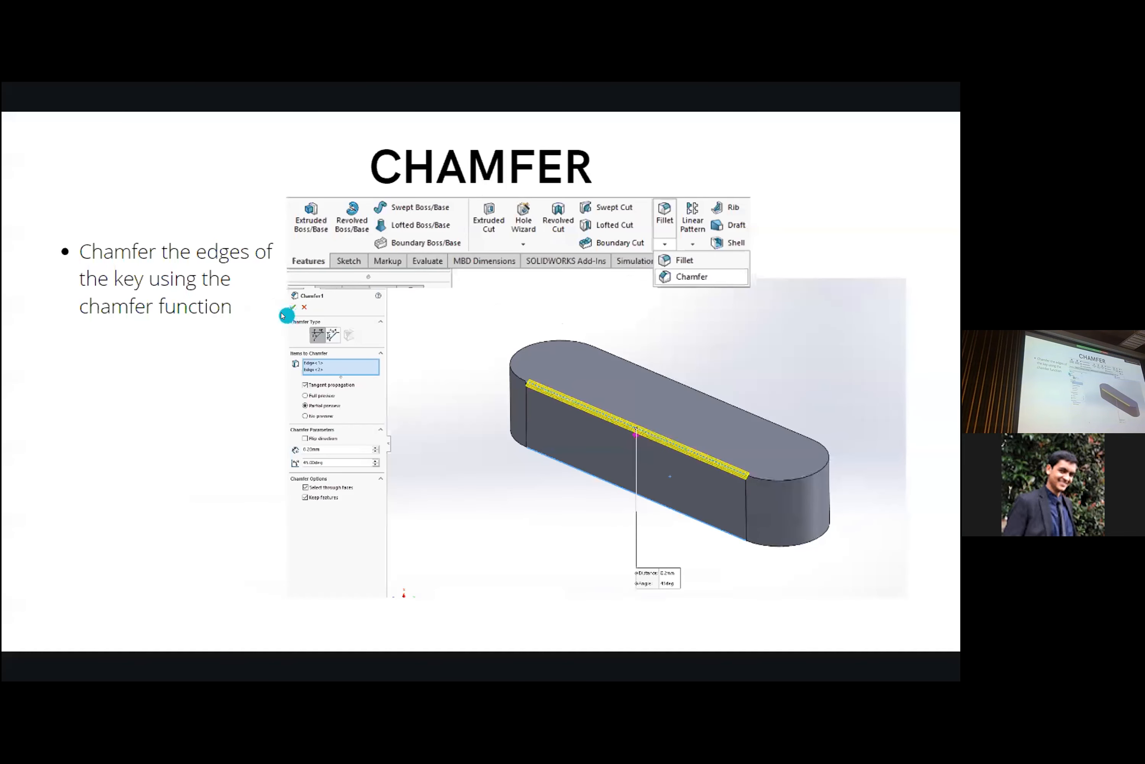
pyautogui.press('Right')
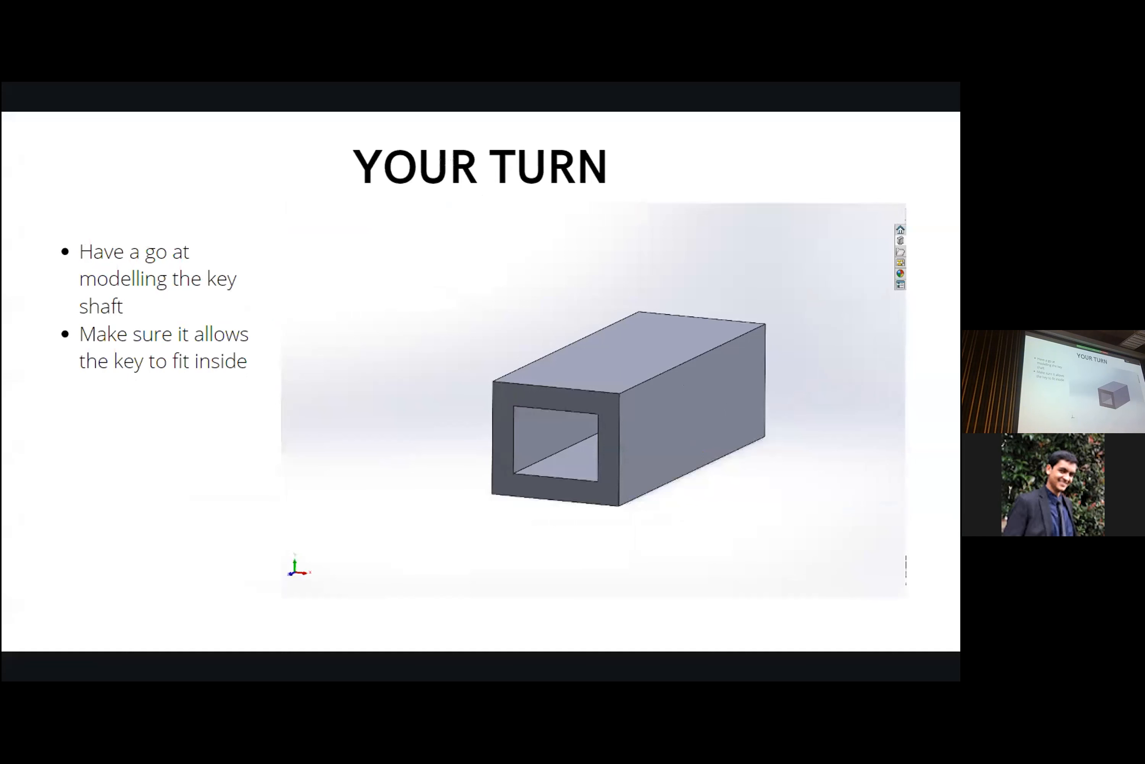
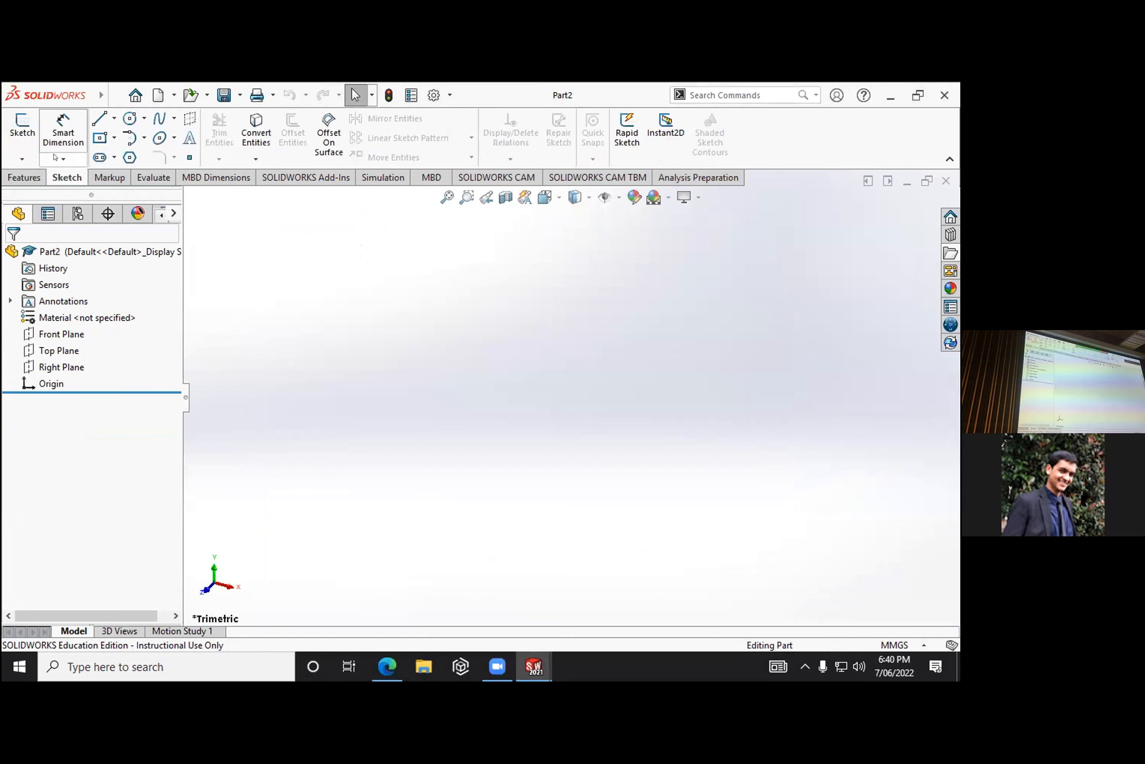
# - Sketch two concentric center rectangles on the Top Plane at the origin, the inner one about 59 by 57 mm
pyautogui.click(602, 425)
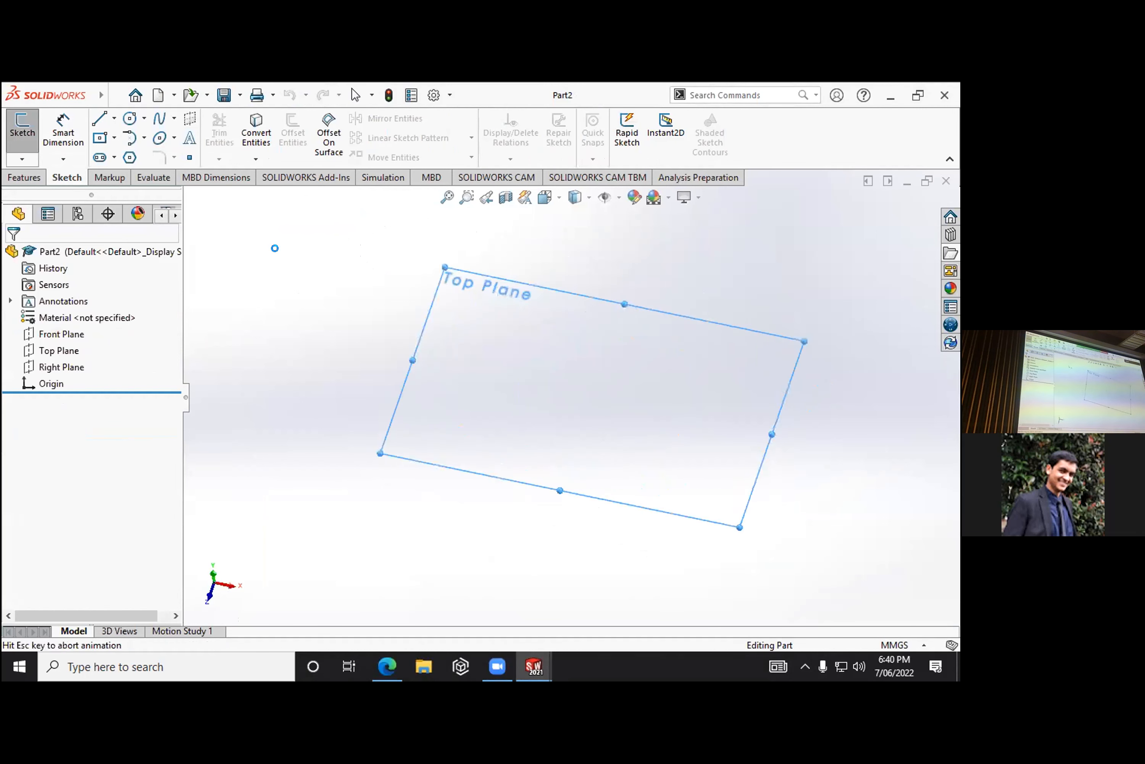
pyautogui.click(100, 139)
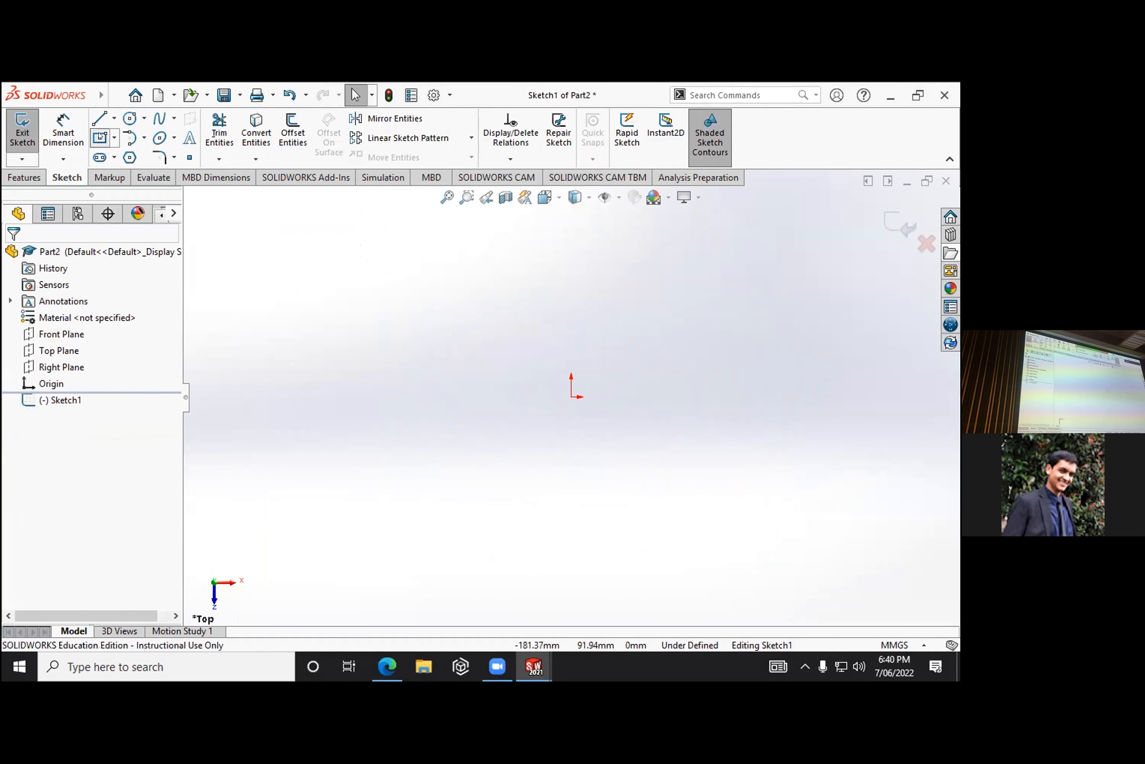
pyautogui.click(571, 397)
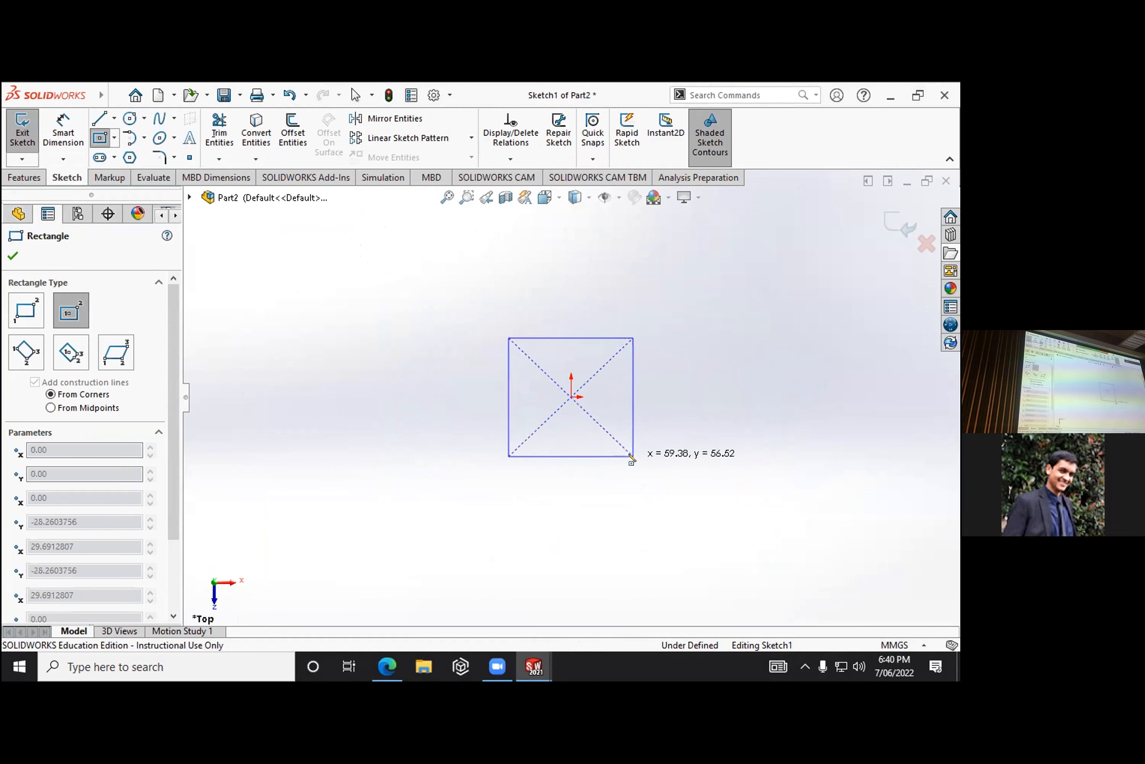
pyautogui.click(633, 456)
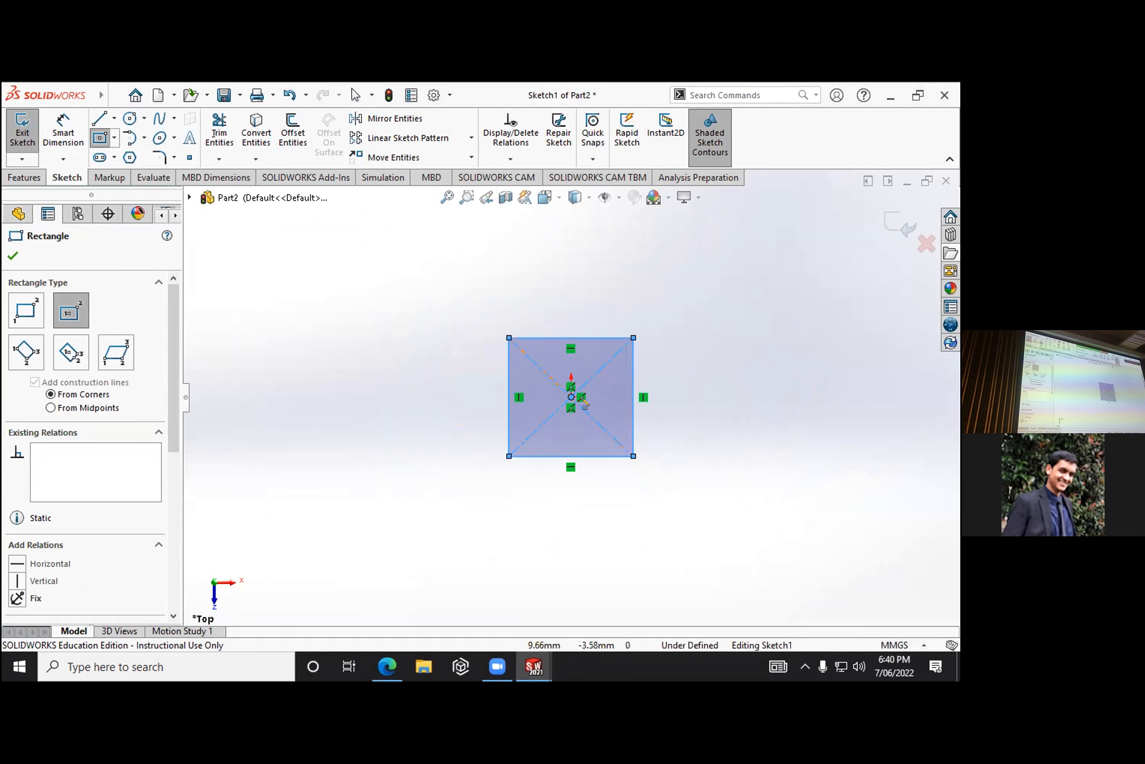
pyautogui.click(573, 398)
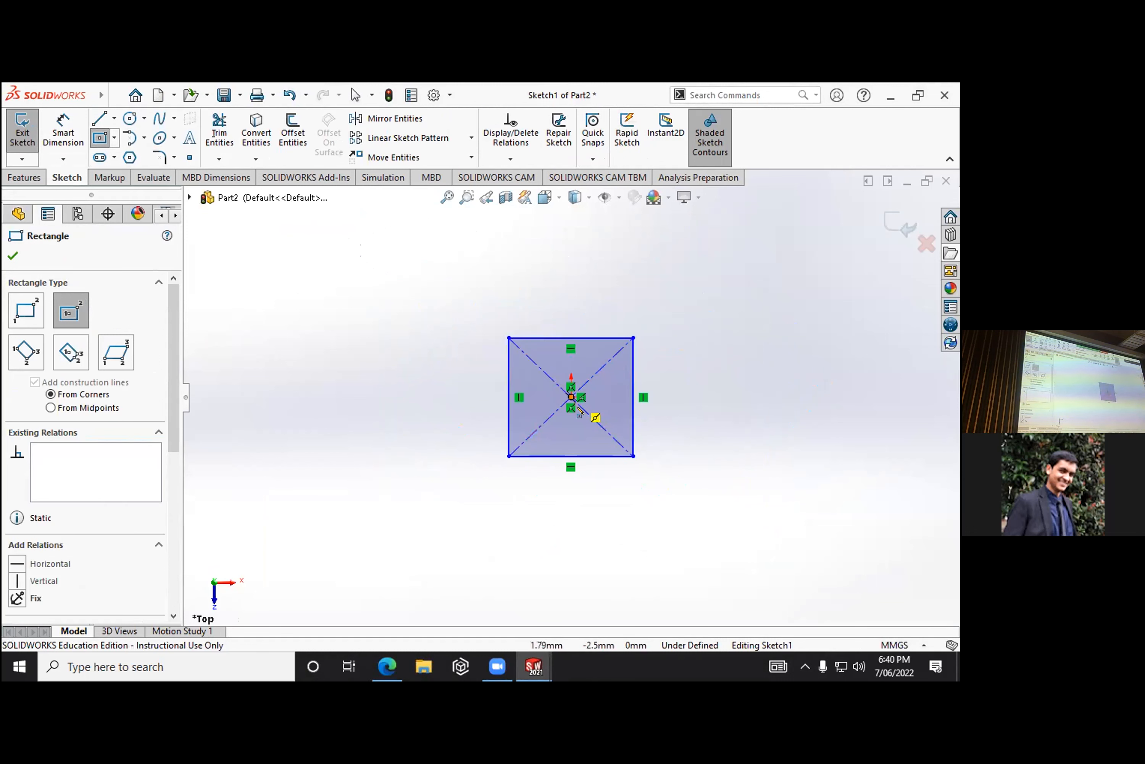
pyautogui.click(676, 491)
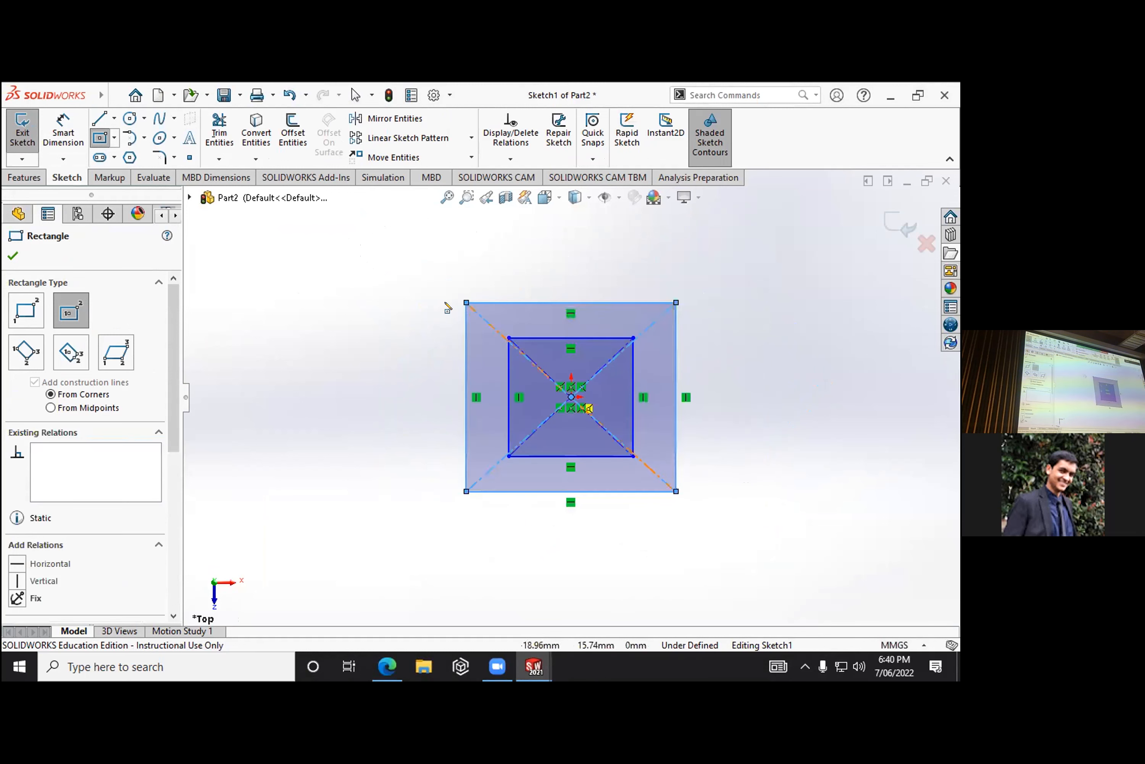
# - Start a blind boss extrusion of the frame between the two rectangles with a depth of 40 mm
pyautogui.click(111, 176)
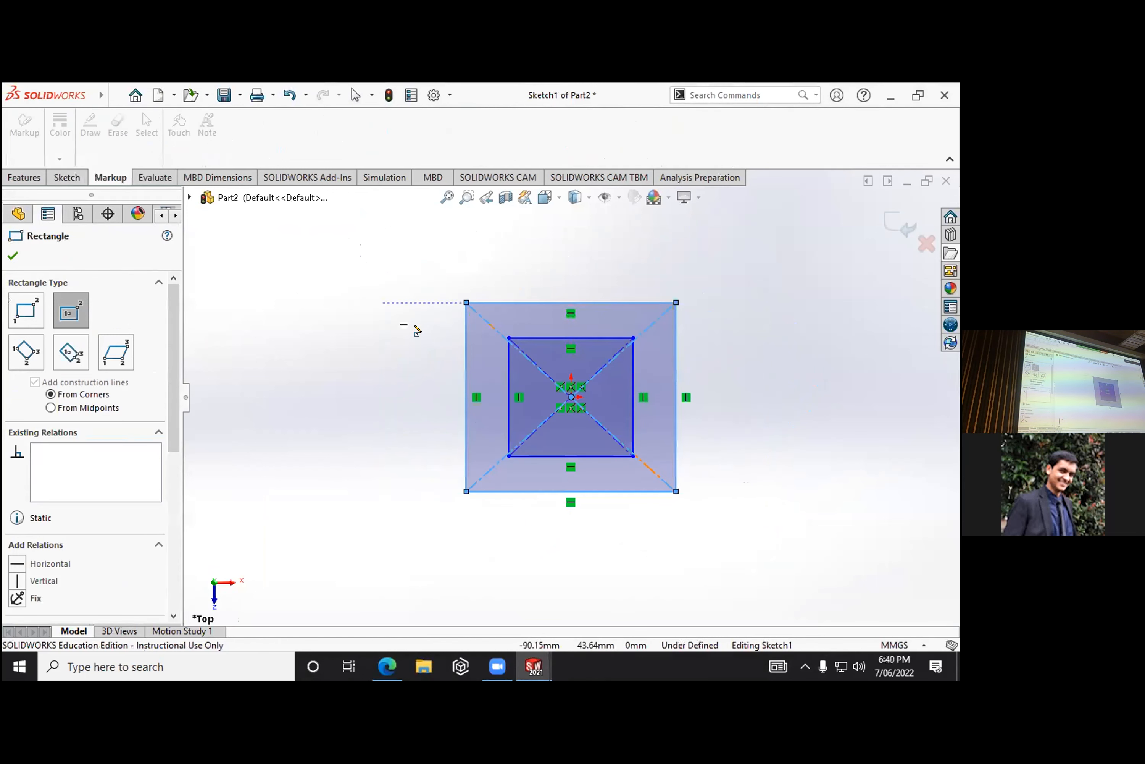
pyautogui.click(25, 177)
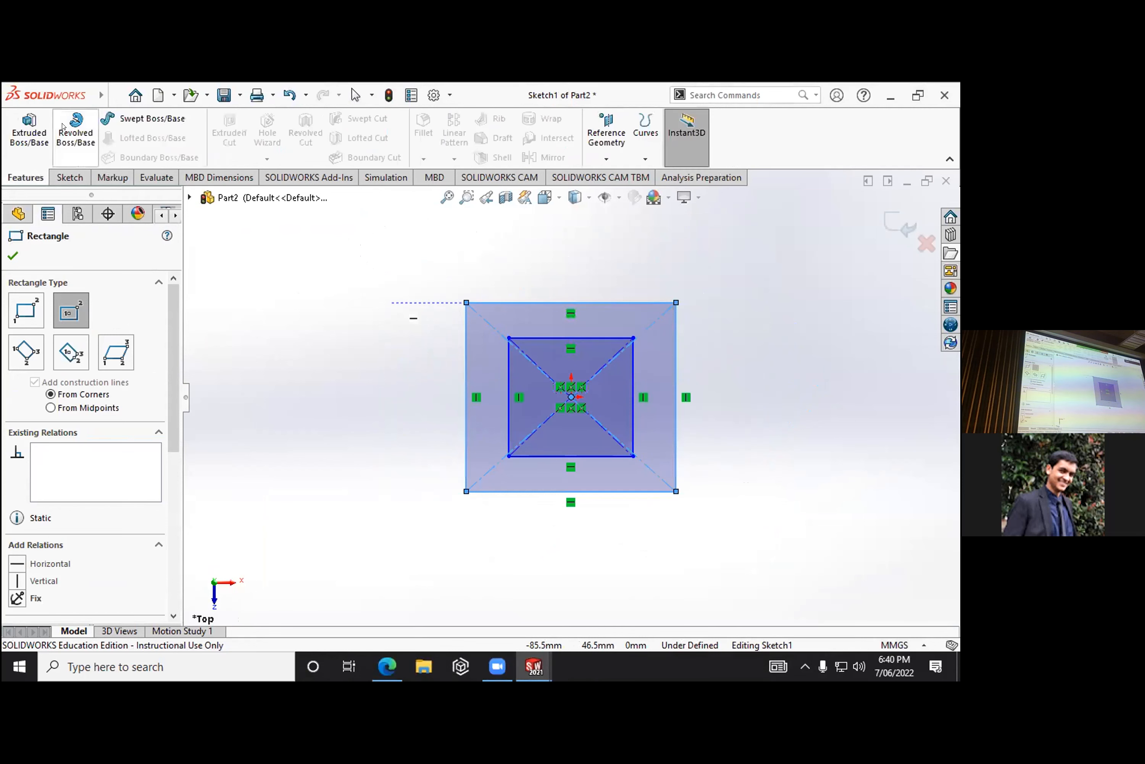
pyautogui.click(30, 132)
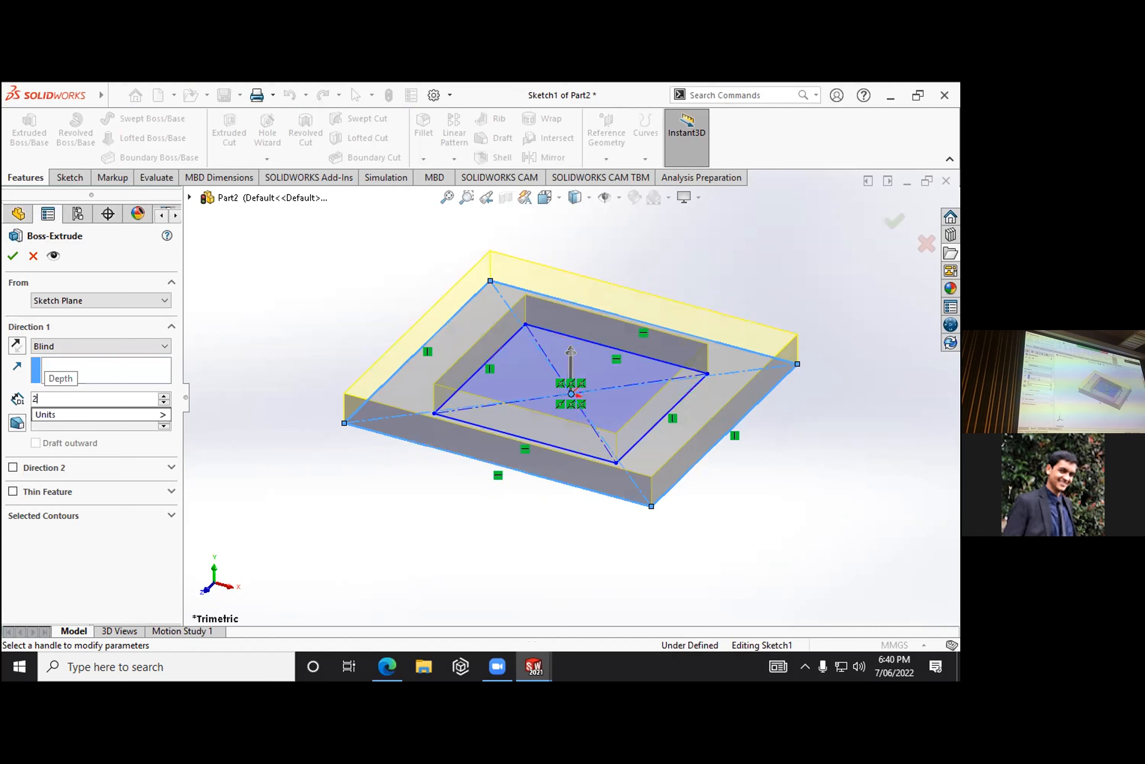
pyautogui.write('20')
pyautogui.press('BackSpace')
pyautogui.press('BackSpace')
pyautogui.write('40')
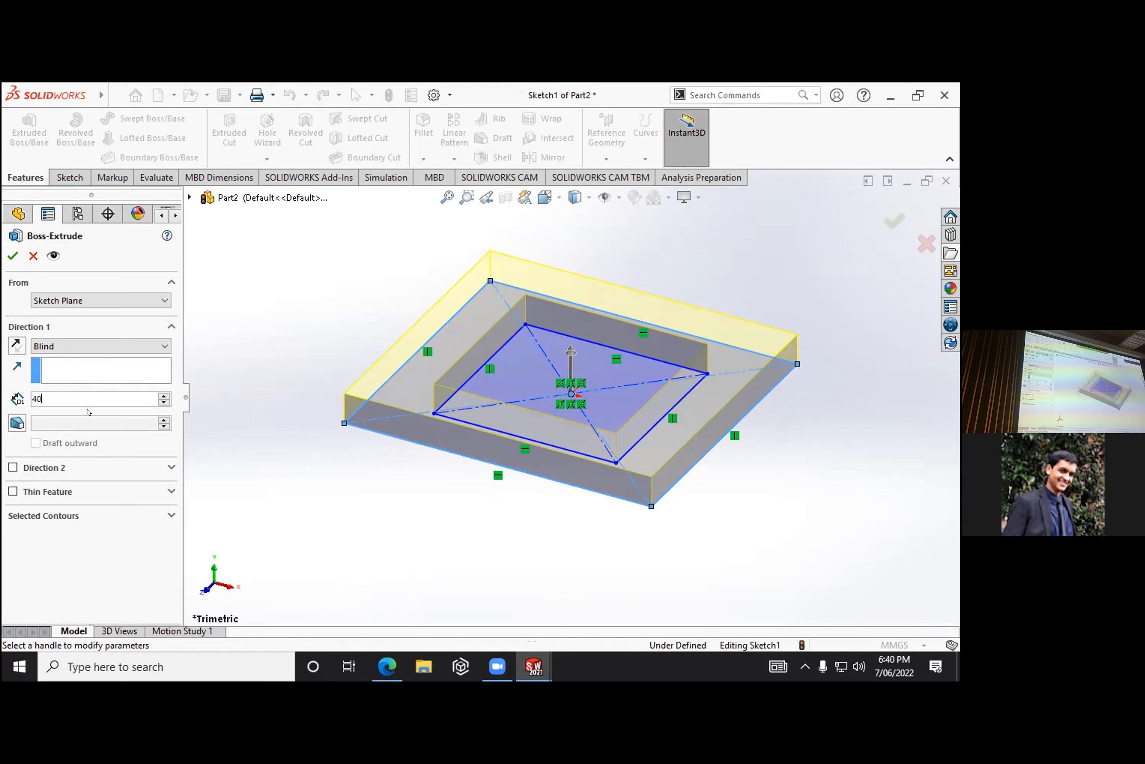
# - Set the blind extrusion depth of the hollow shaft to 80 mm and accept the feature
pyautogui.click(53, 326)
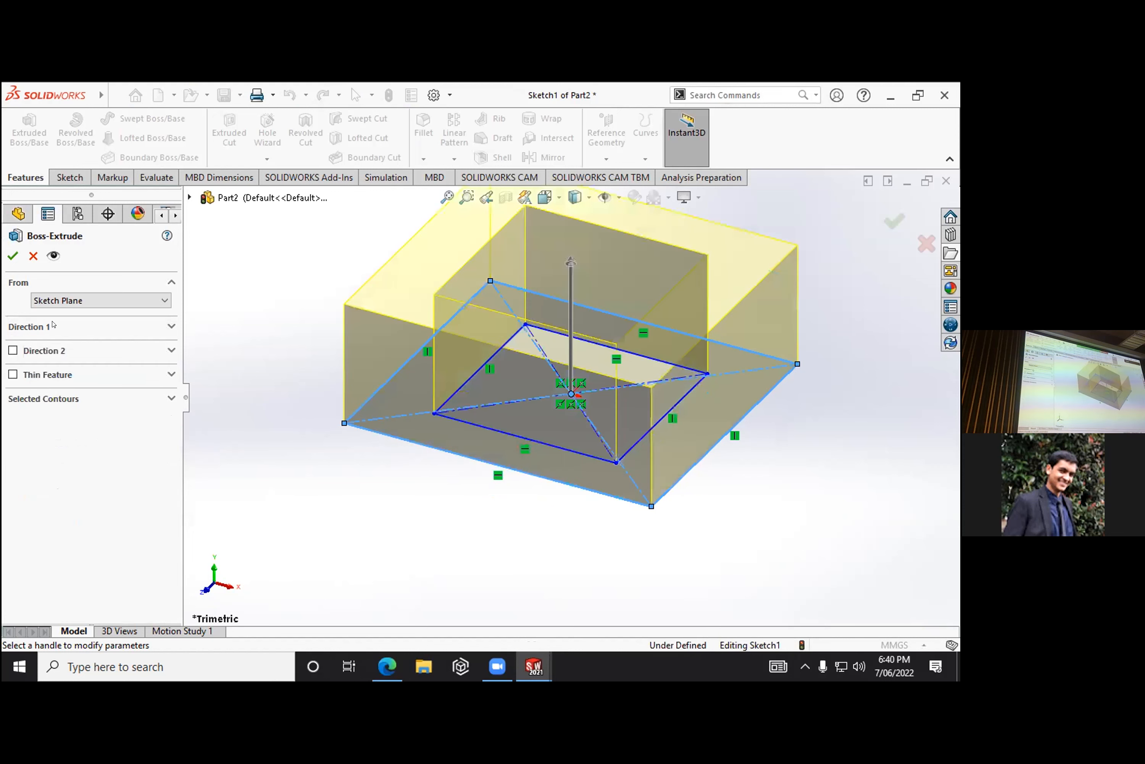
pyautogui.click(68, 327)
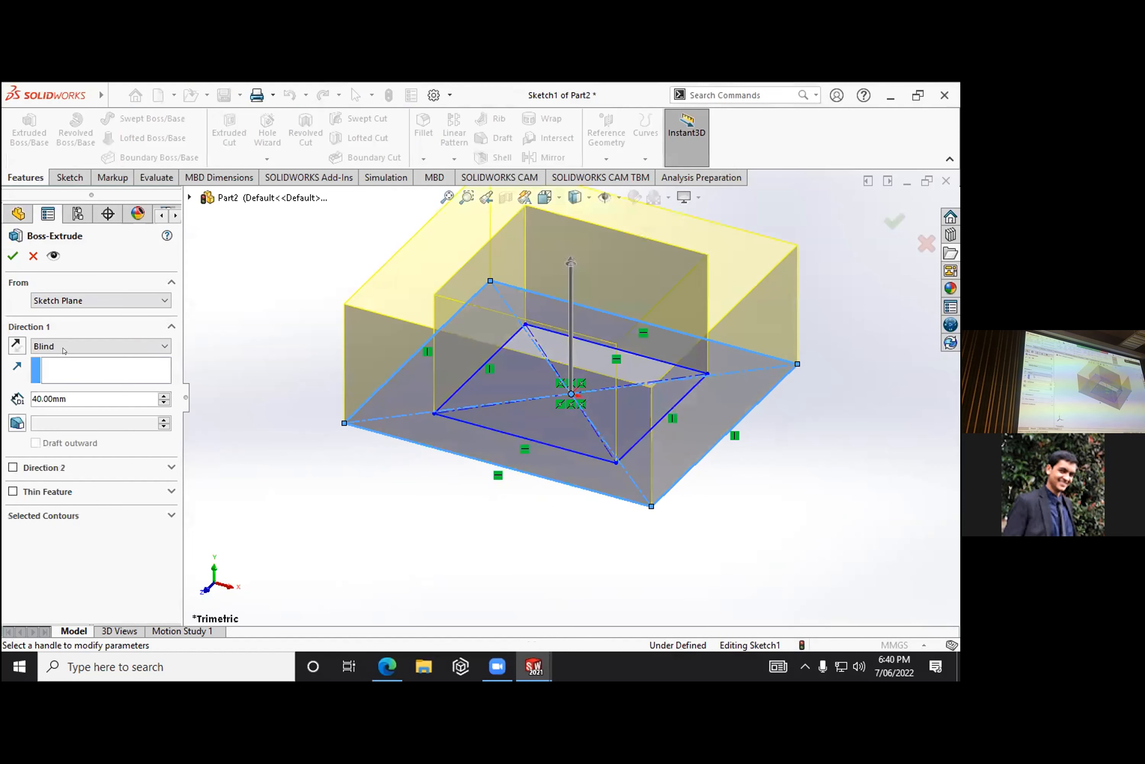
pyautogui.write('8')
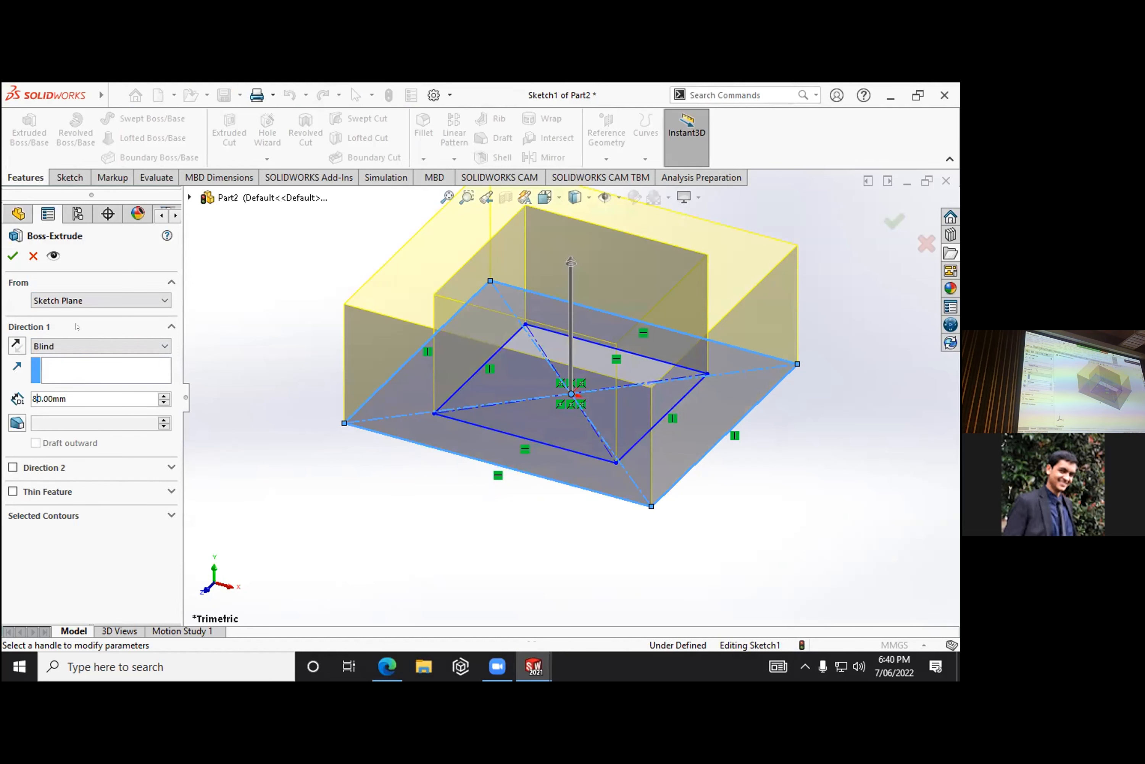
pyautogui.click(69, 346)
pyautogui.click(69, 354)
pyautogui.click(11, 256)
# - Examine the hollow block and open its underlying sketch for editing, then exit the sketch without changes
pyautogui.moveTo(555, 471); pyautogui.dragTo(459, 435, button='middle')
pyautogui.middleClick(508, 317)
pyautogui.scroll(5, 501, 353)
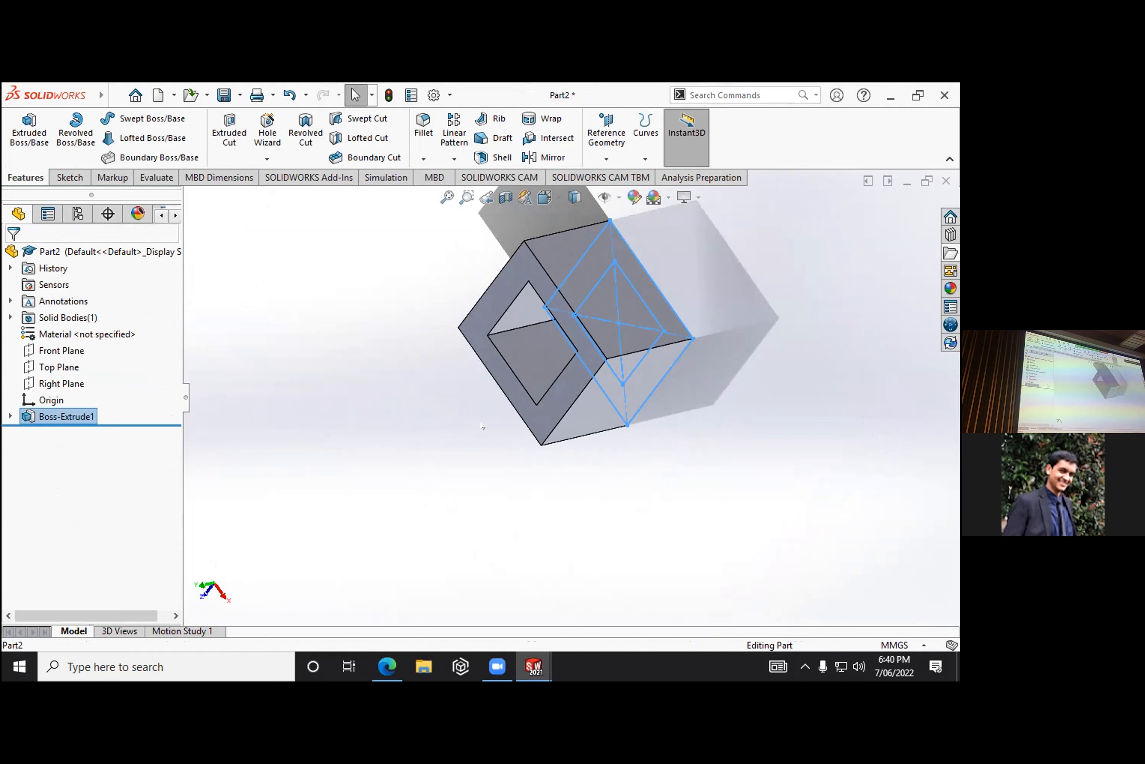
pyautogui.click(10, 415)
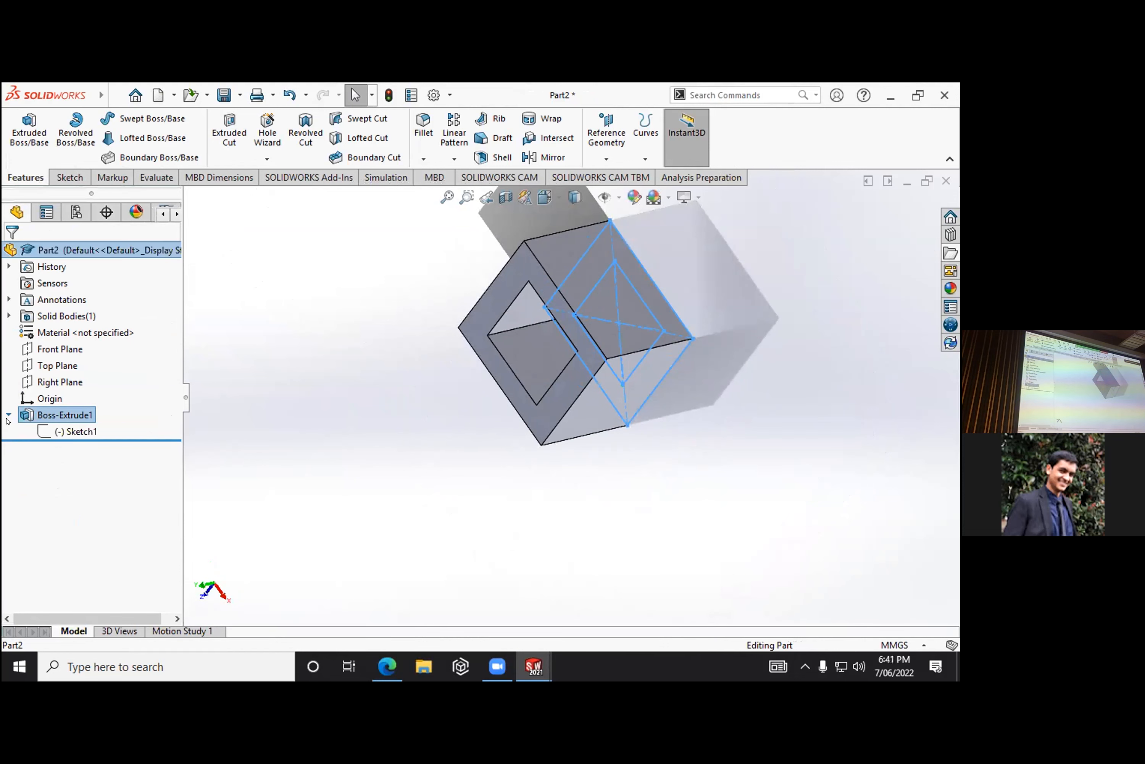
pyautogui.click(52, 432)
pyautogui.click(81, 401)
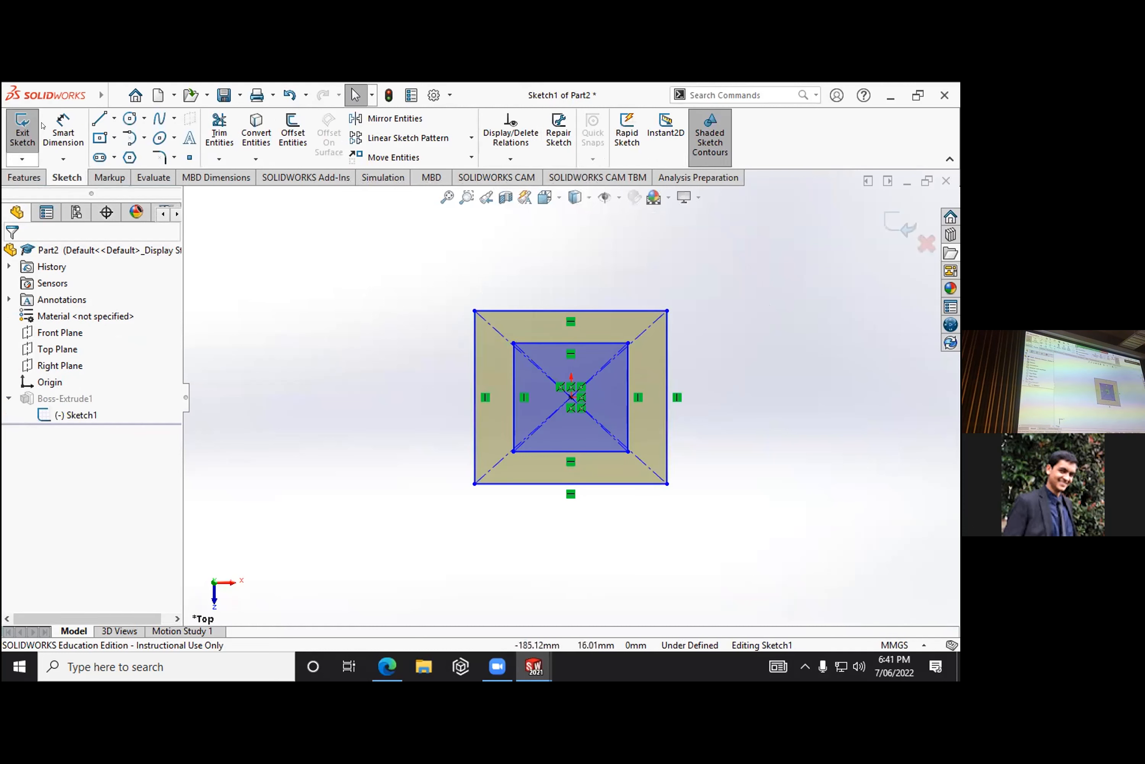
pyautogui.click(22, 131)
# - Review the boss extrusion's definition, accept it without changes, and look at the shaft from another angle
pyautogui.rightClick(69, 415)
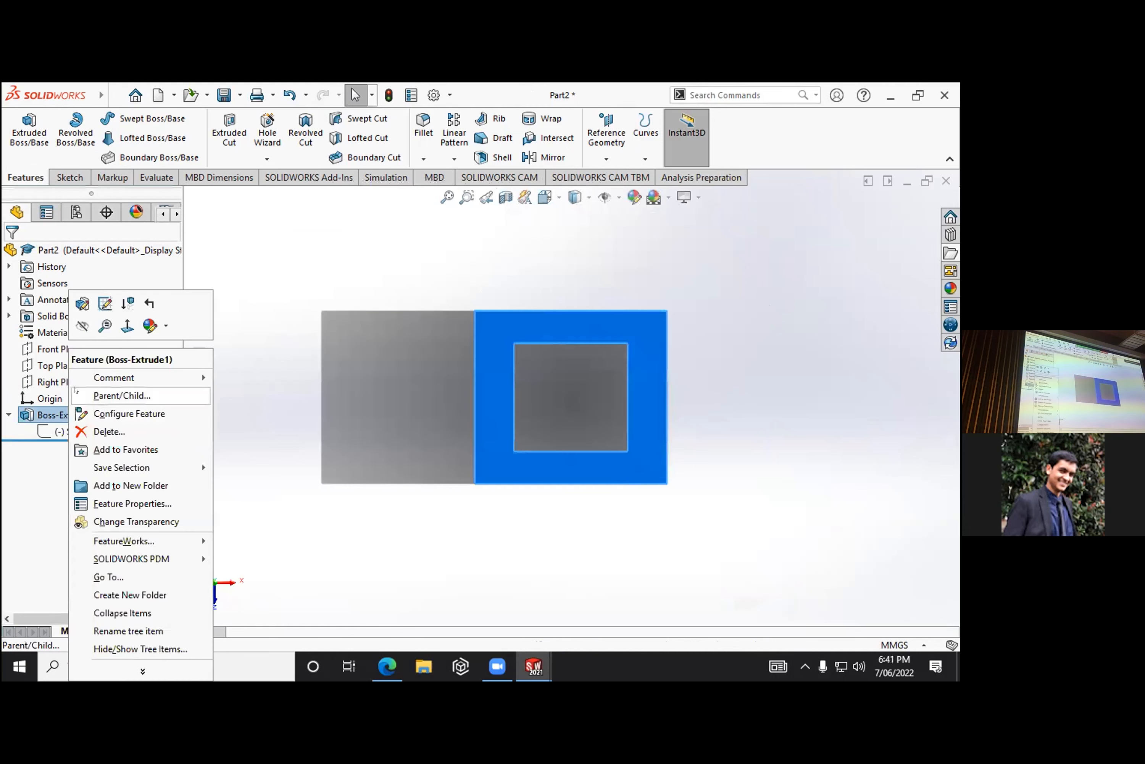
pyautogui.click(81, 303)
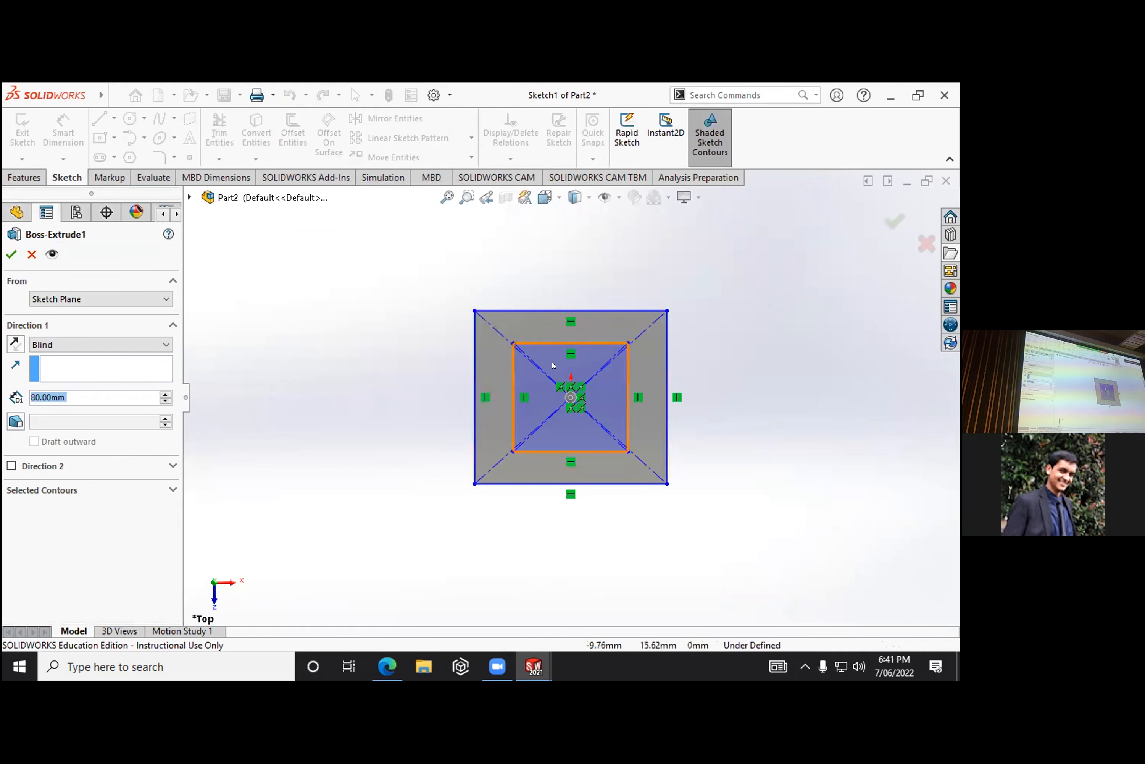
pyautogui.moveTo(559, 365); pyautogui.dragTo(650, 374, button='middle')
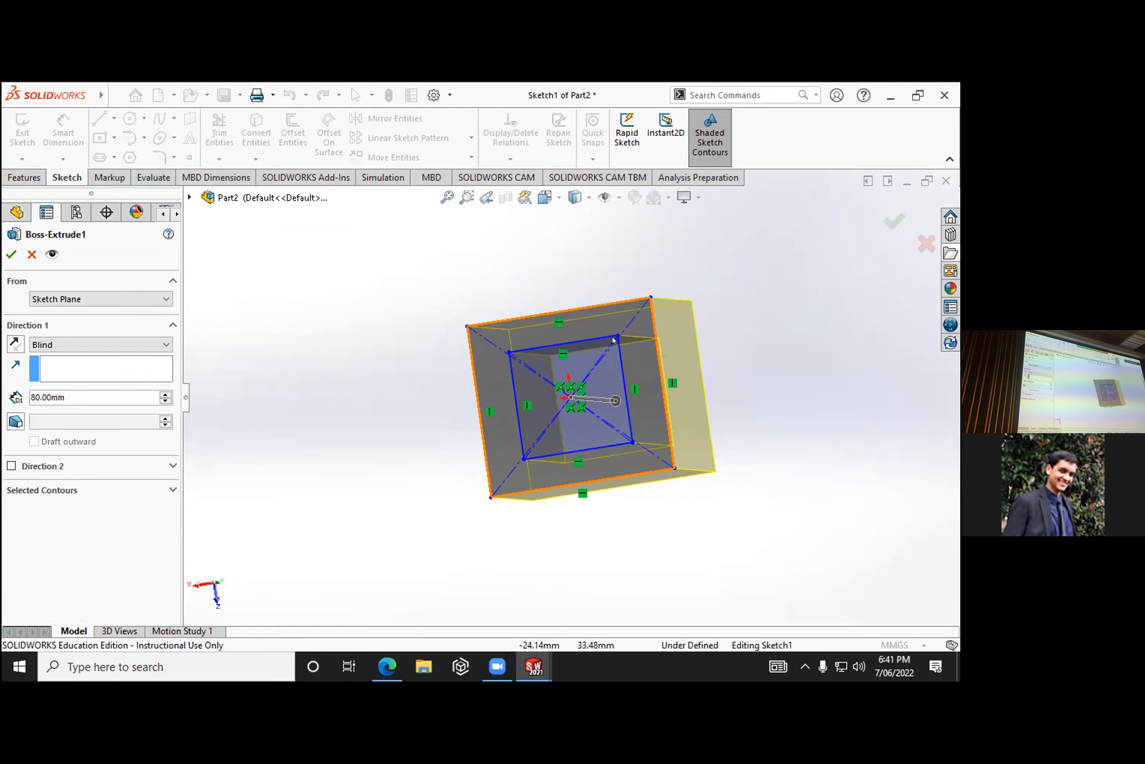
pyautogui.click(10, 254)
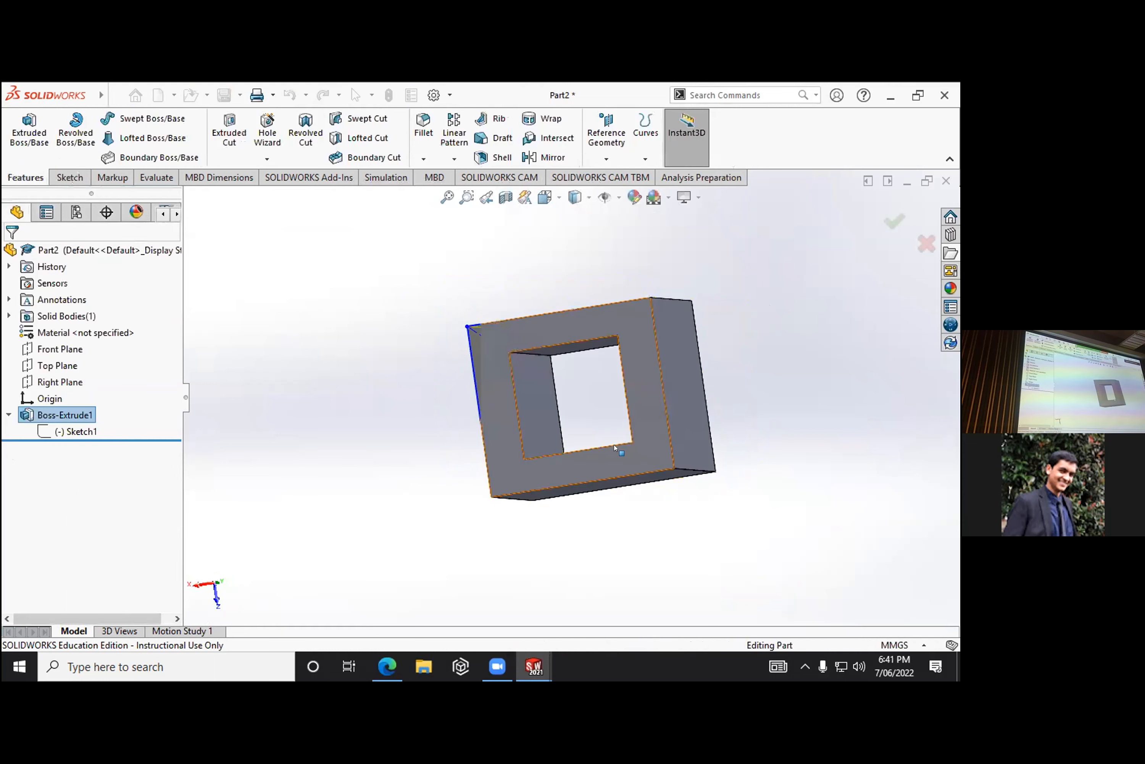
pyautogui.moveTo(606, 404); pyautogui.dragTo(652, 426, button='middle')
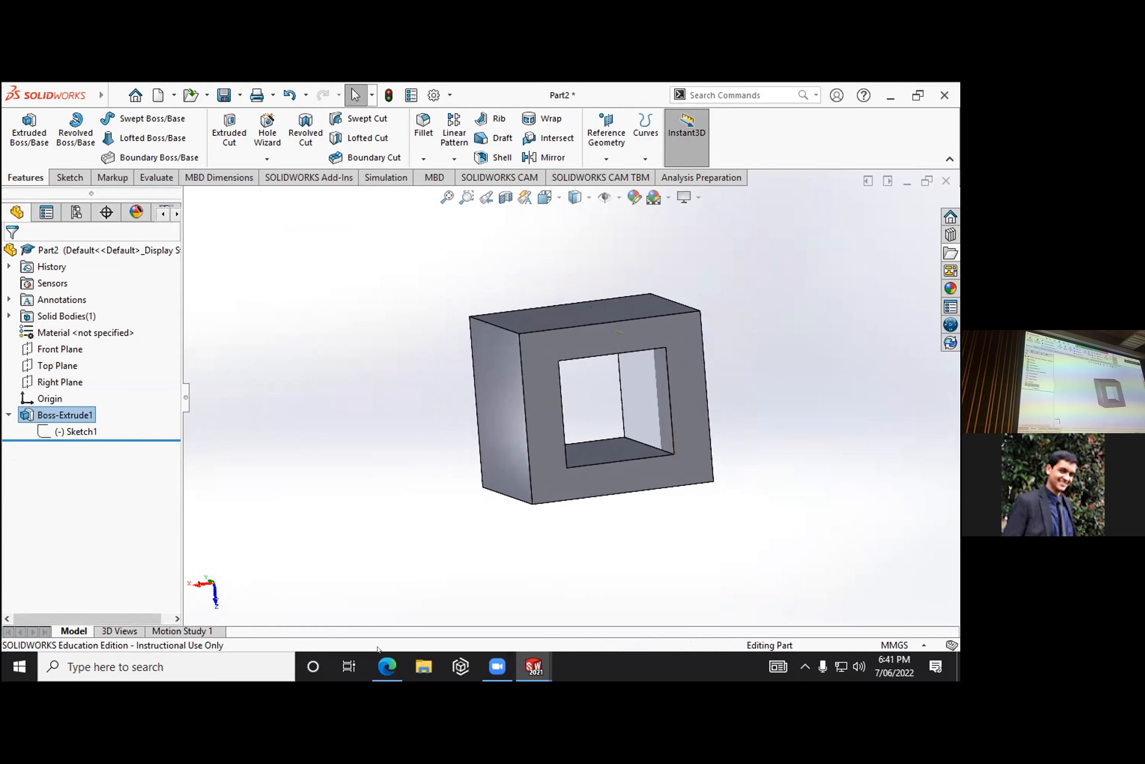
# - Switch to the Canva slide presentation, advance from "YOUR TURN" to the "MAKING AN ASSEMBLY" slide, and leave presentation mode
pyautogui.click(387, 666)
pyautogui.click(523, 504)
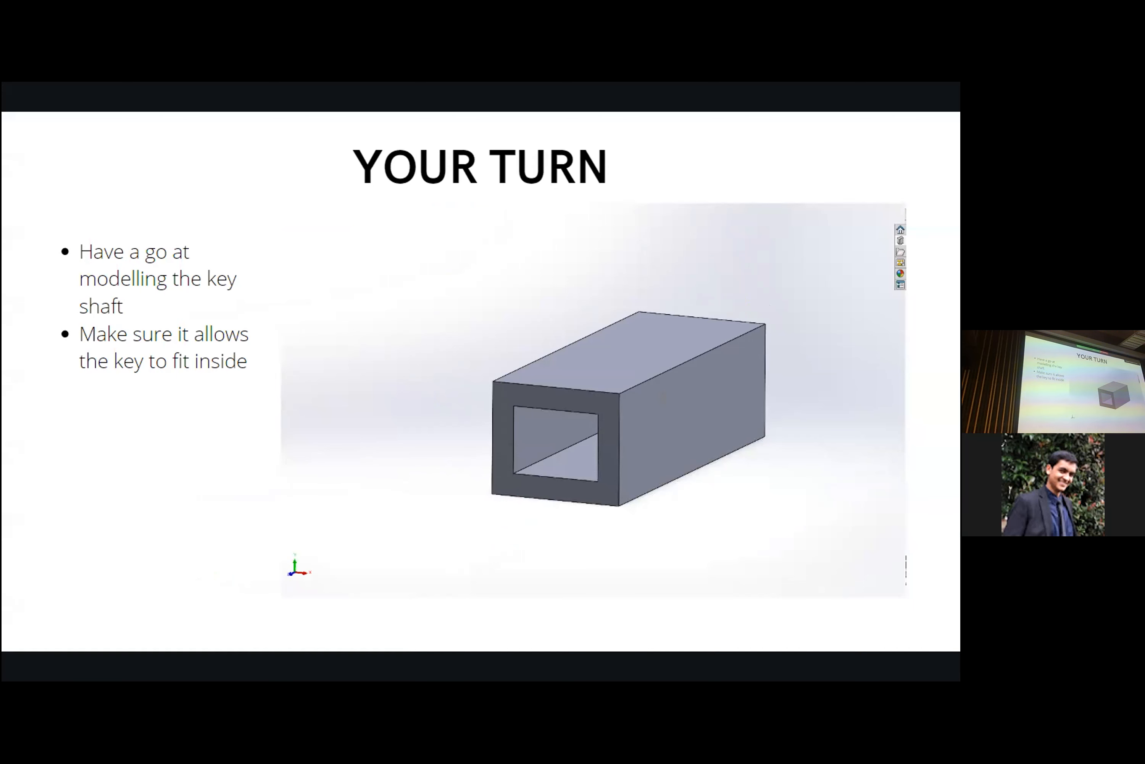
pyautogui.press('Right')
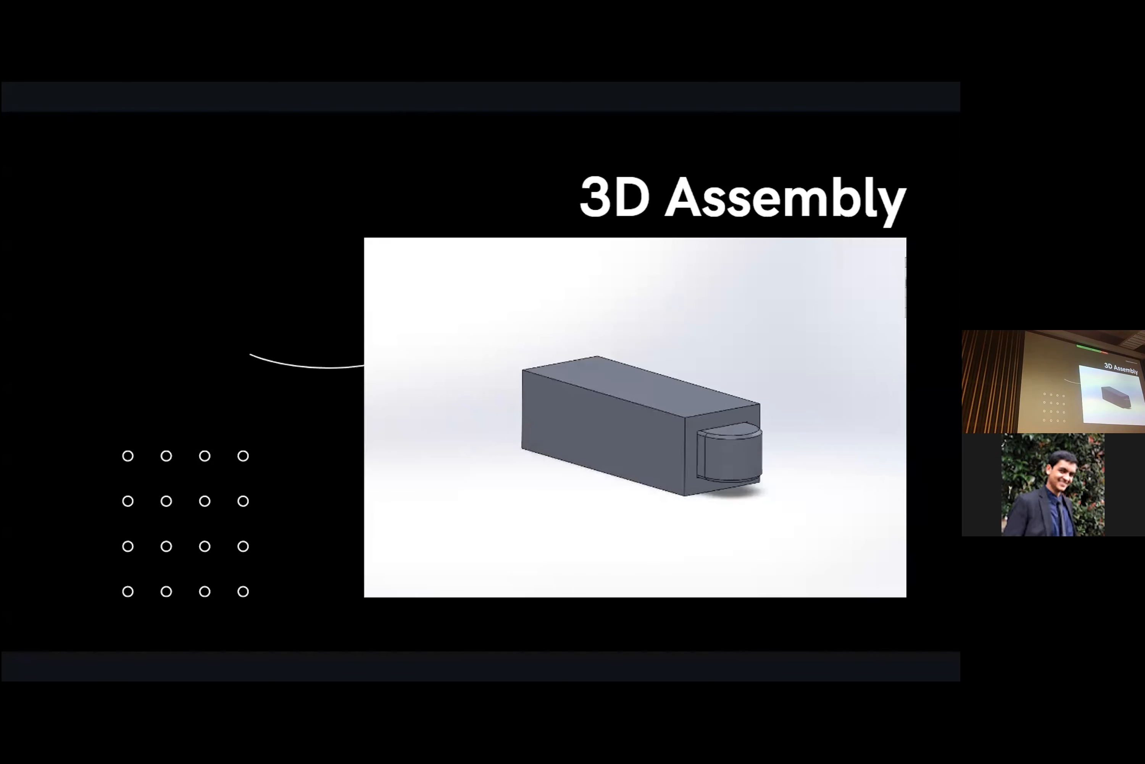
pyautogui.press('Right')
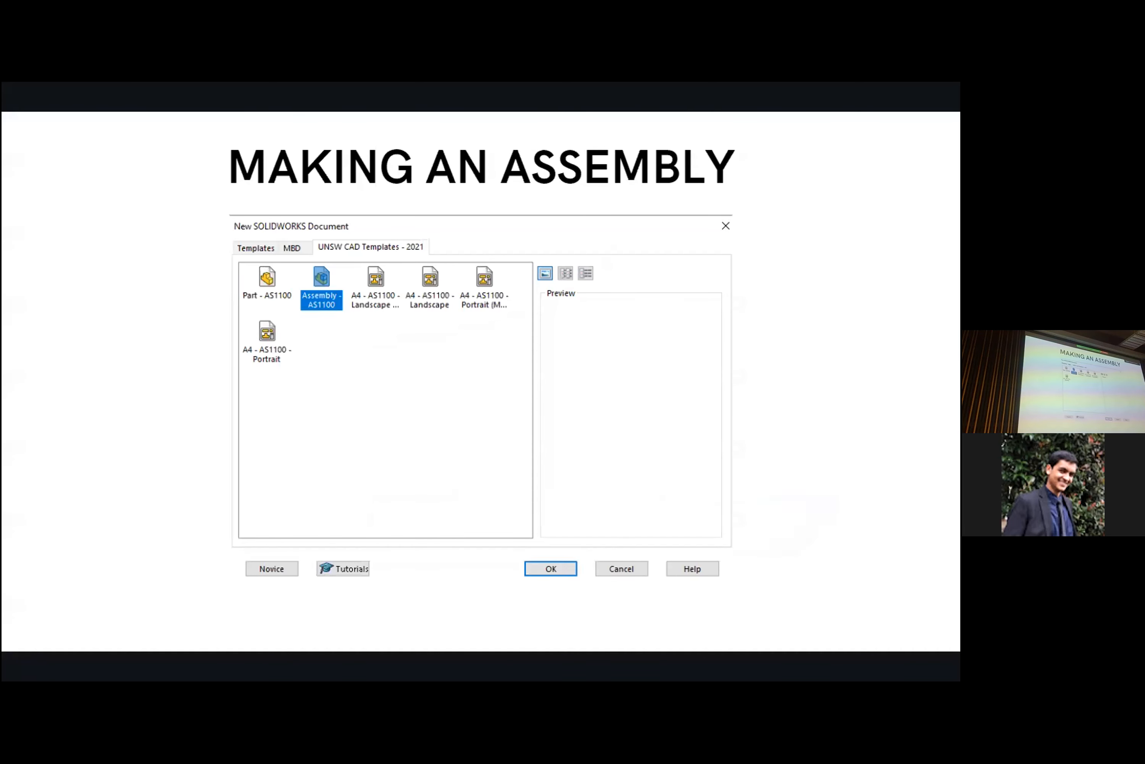
pyautogui.press('Escape')
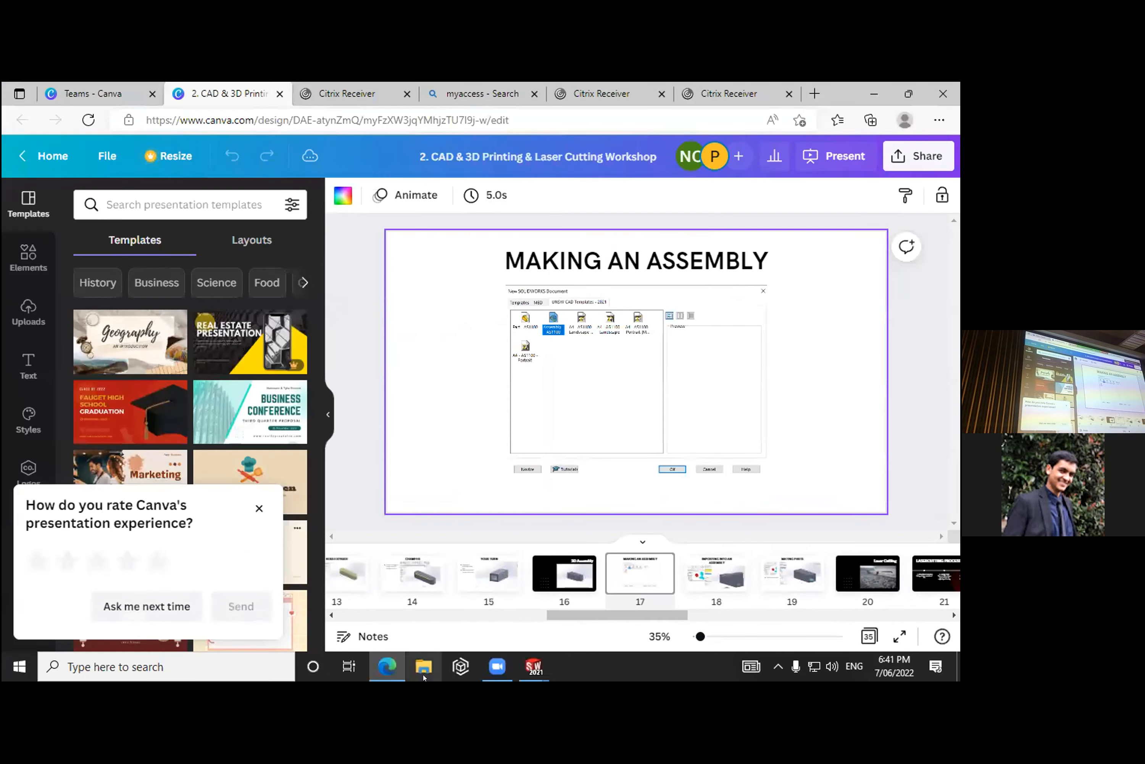
# - Switch back to the SOLIDWORKS window with the hollow shaft and save the part as Part2 in Documents
pyautogui.moveTo(534, 665)
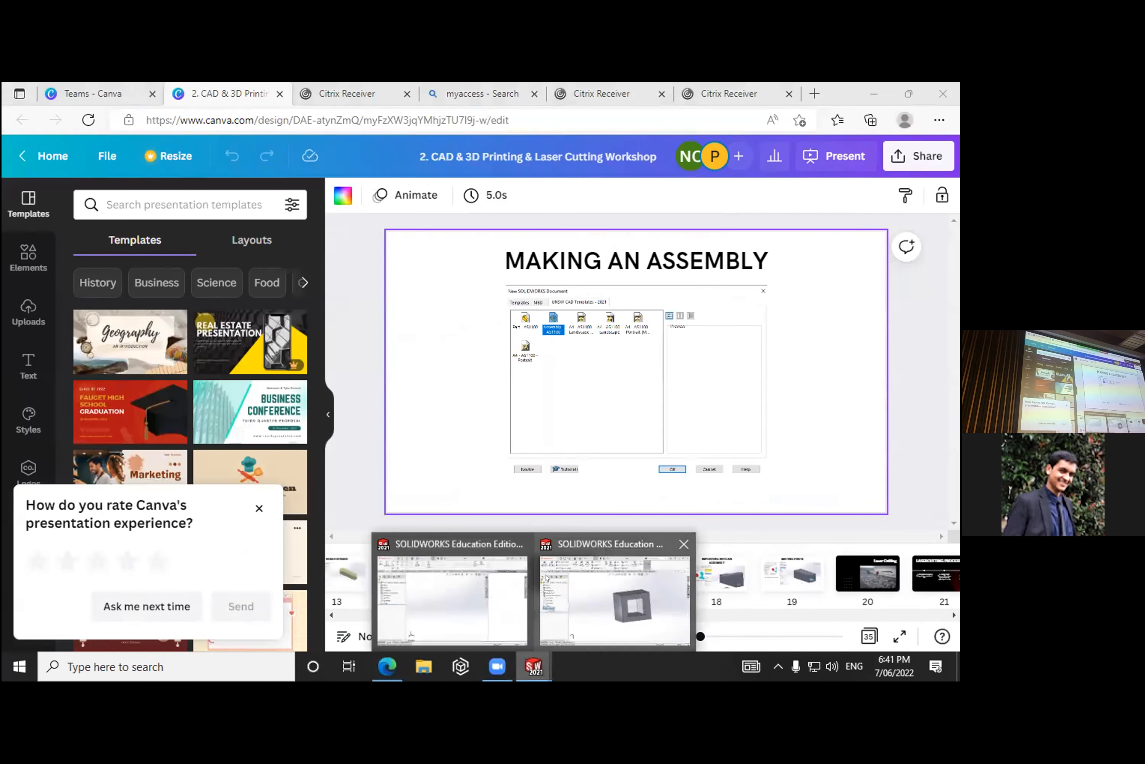
pyautogui.click(569, 579)
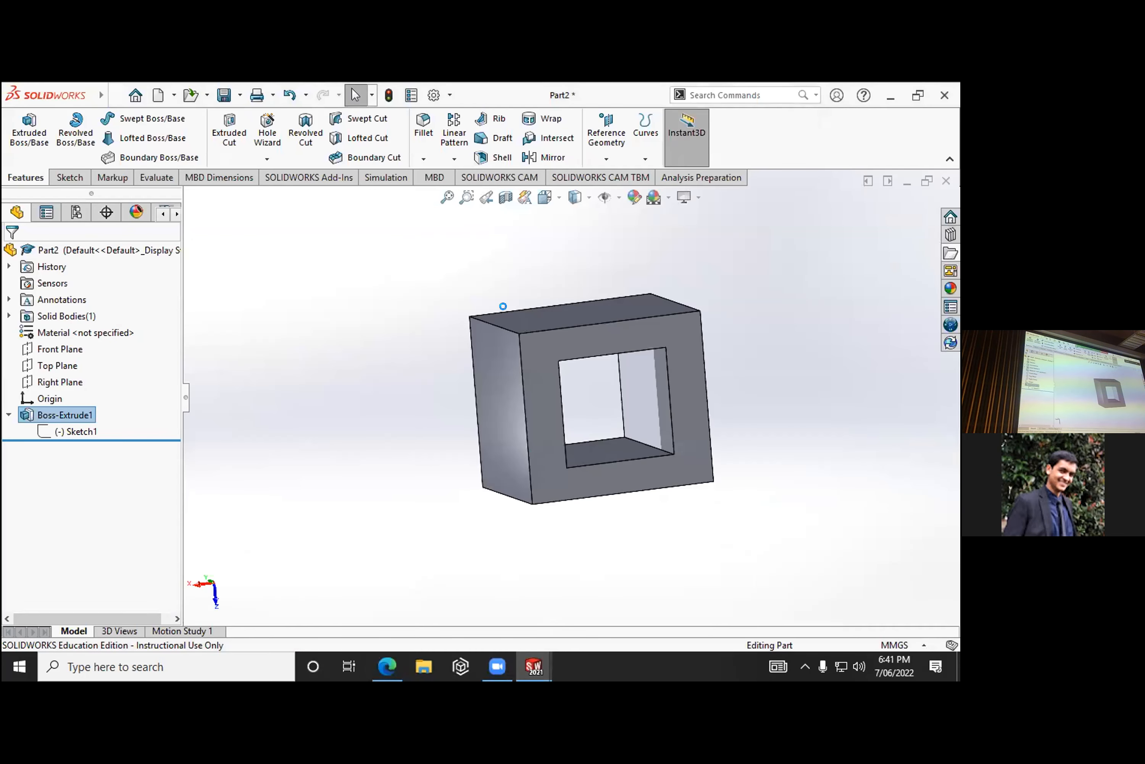
pyautogui.hotkey('ctrl', 's')
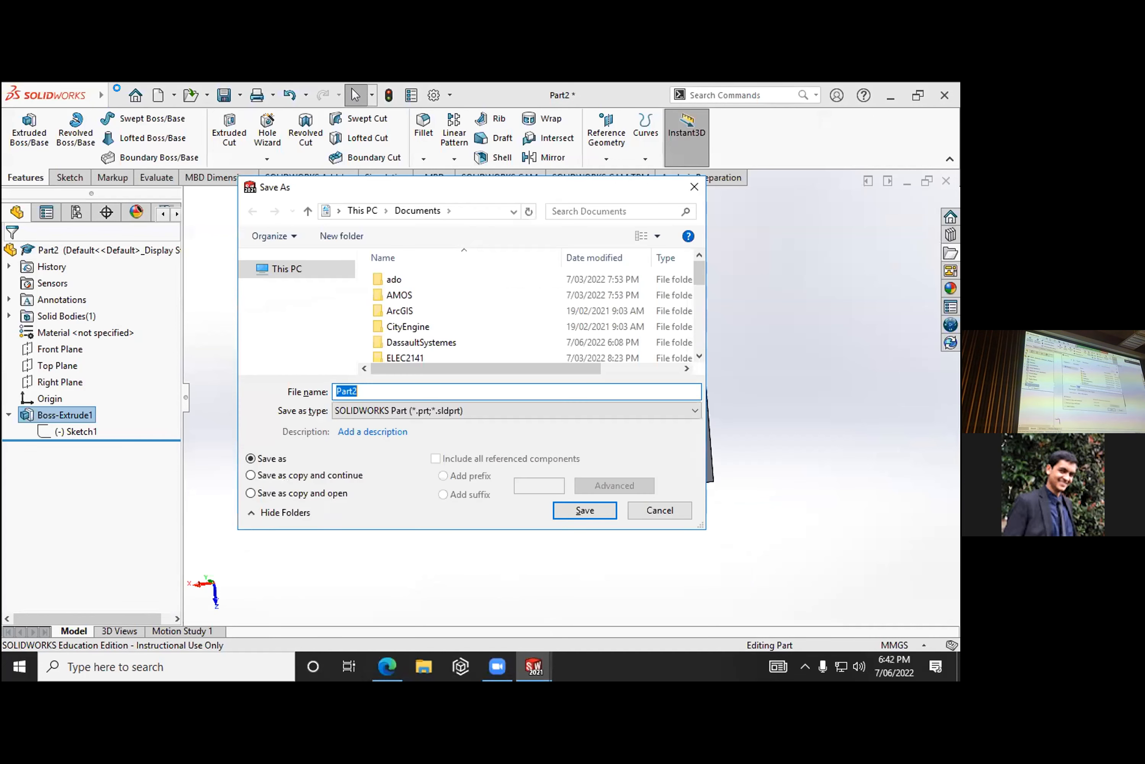
pyautogui.press('Return')
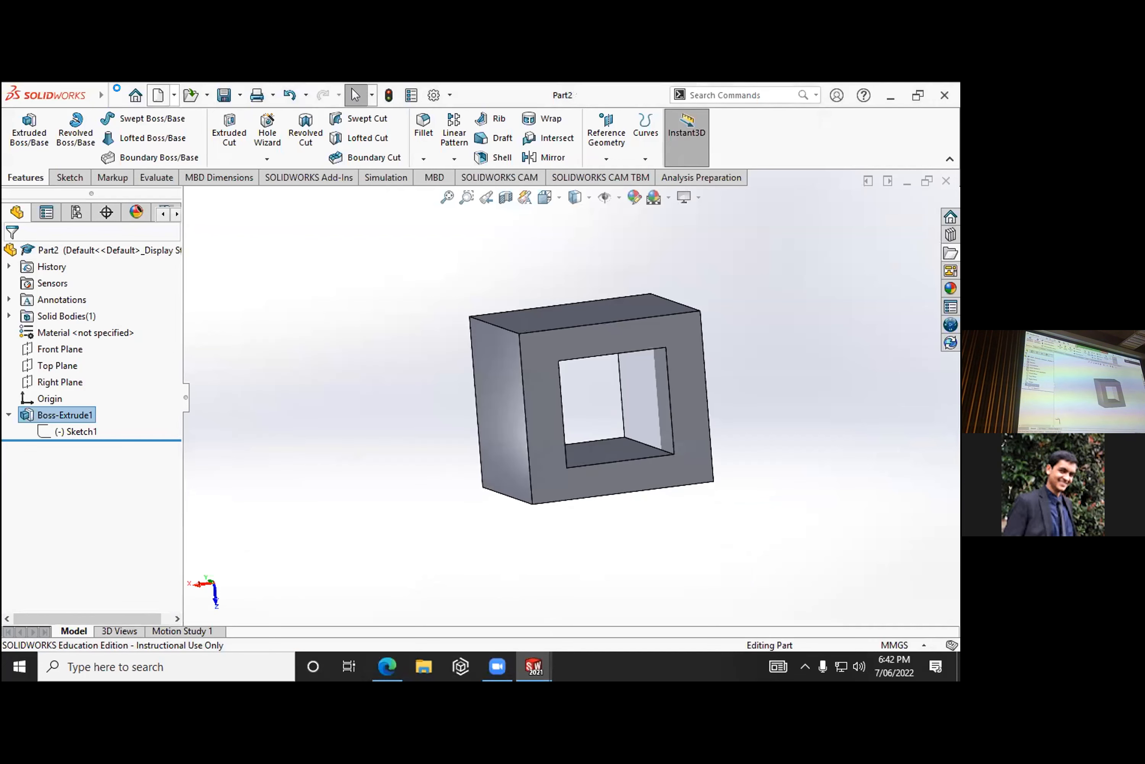
# - Create a new assembly document and place Part2, the hollow shaft, as its first component
pyautogui.click(174, 95)
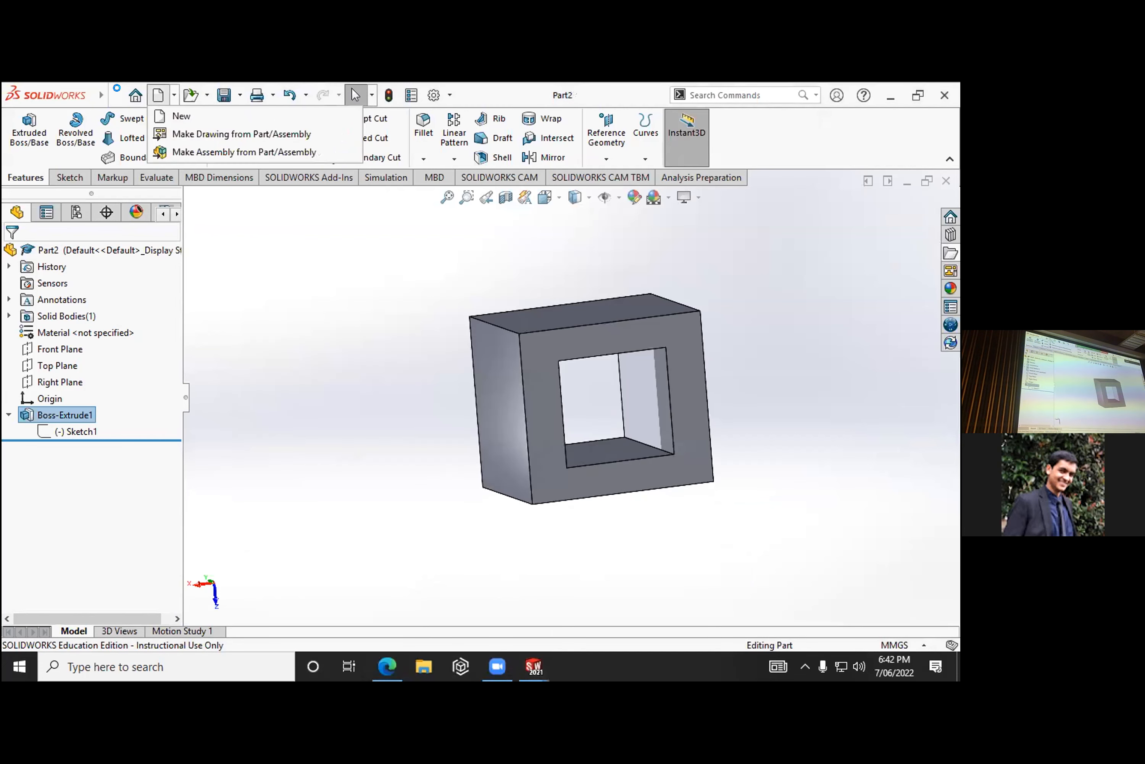
pyautogui.click(170, 114)
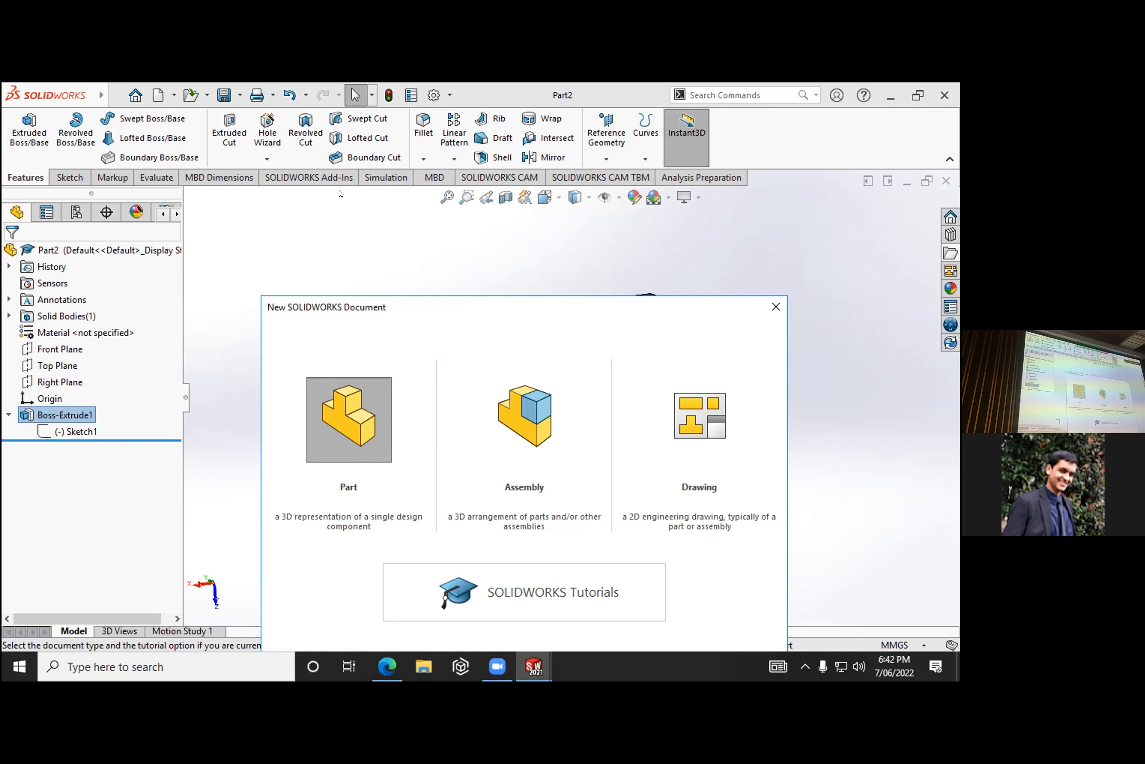
pyautogui.doubleClick(536, 380)
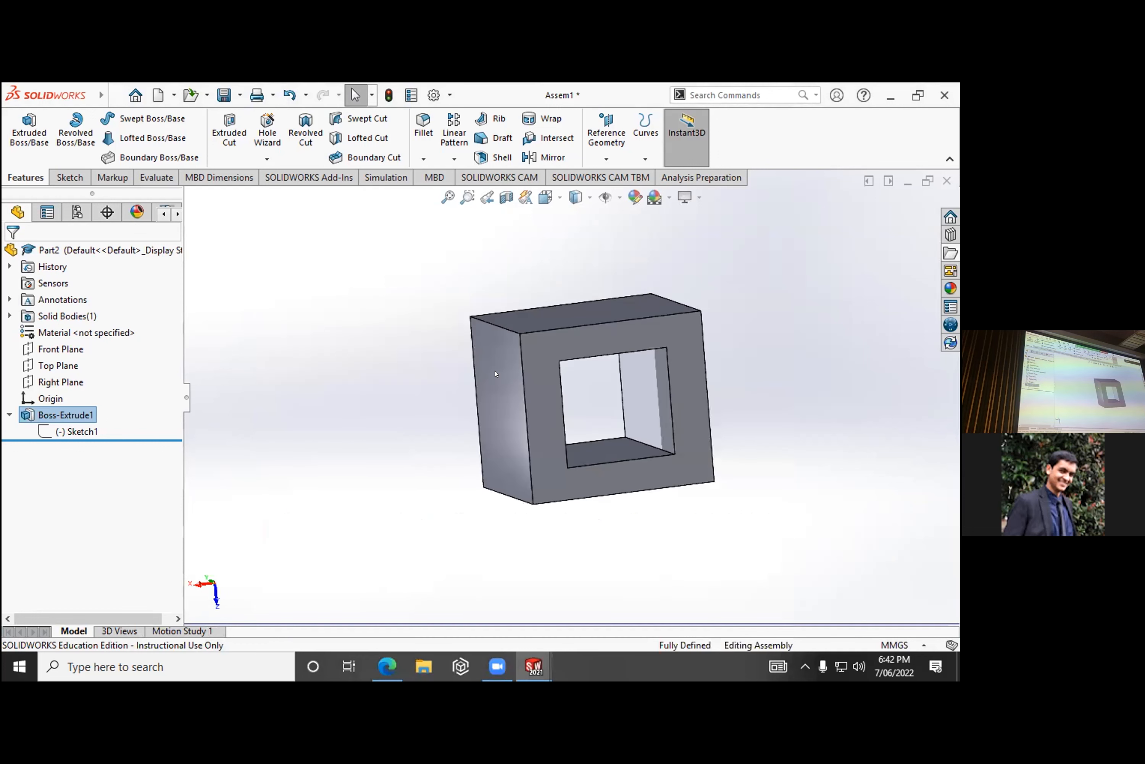
pyautogui.moveTo(533, 666)
pyautogui.click(452, 596)
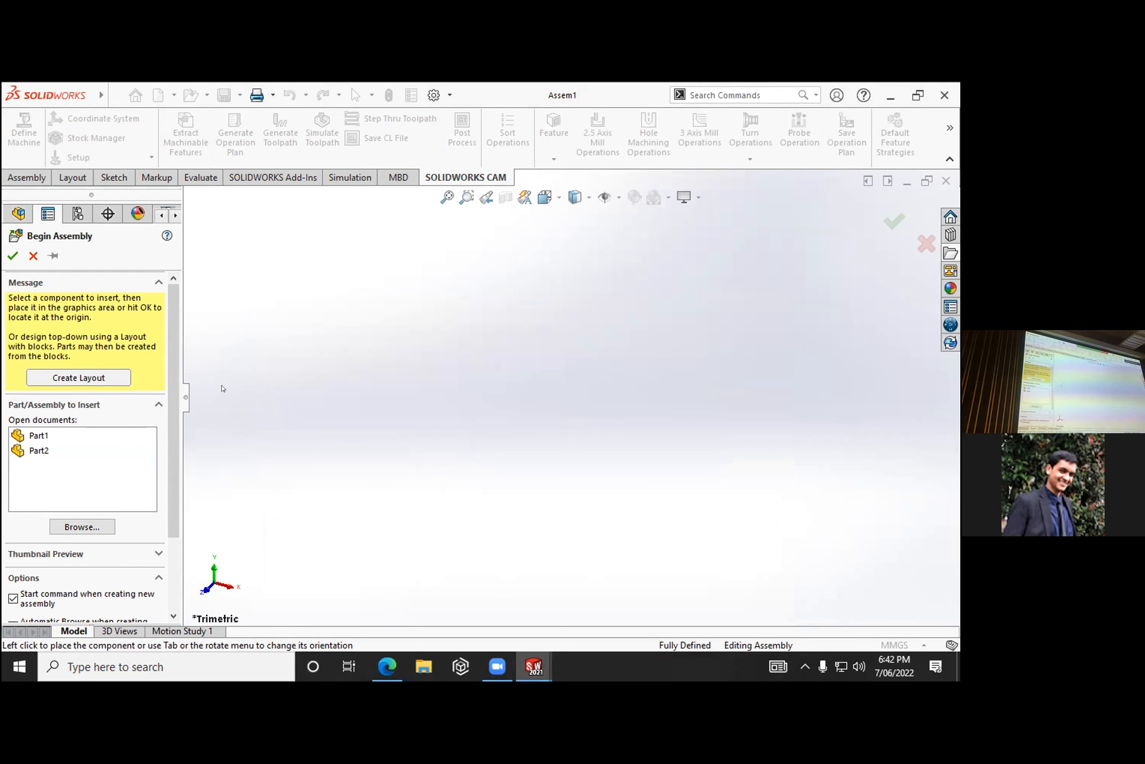
pyautogui.click(34, 450)
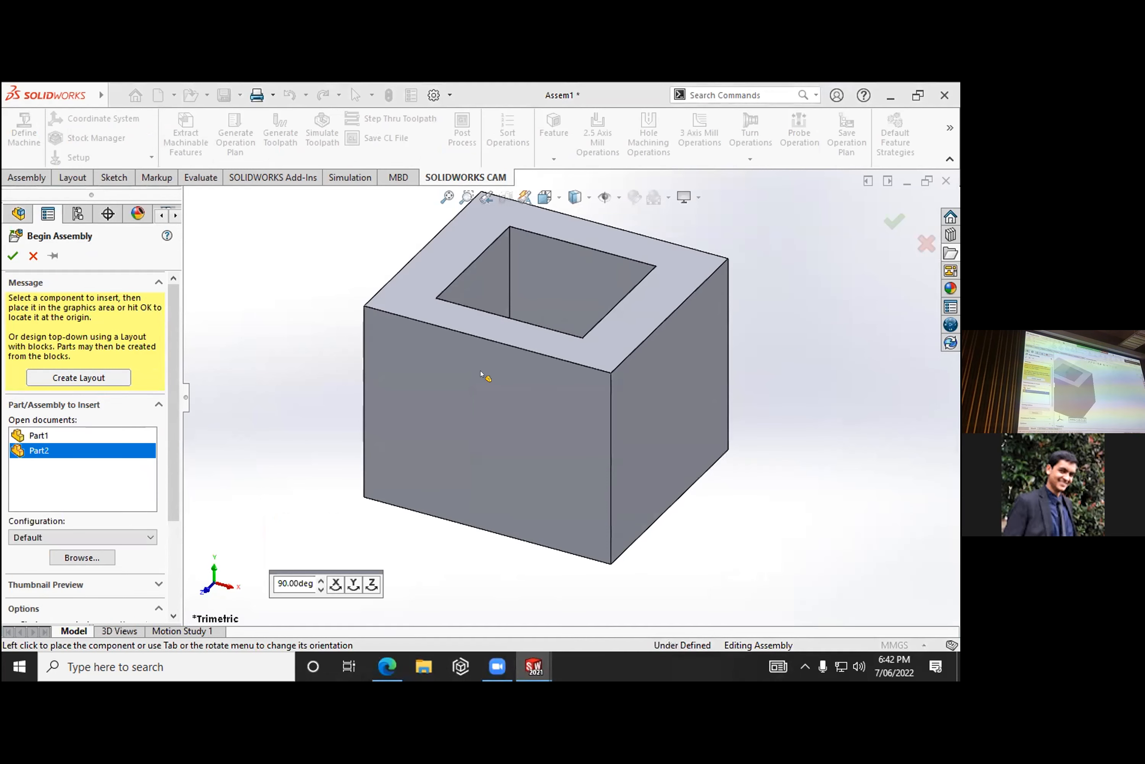
pyautogui.click(557, 422)
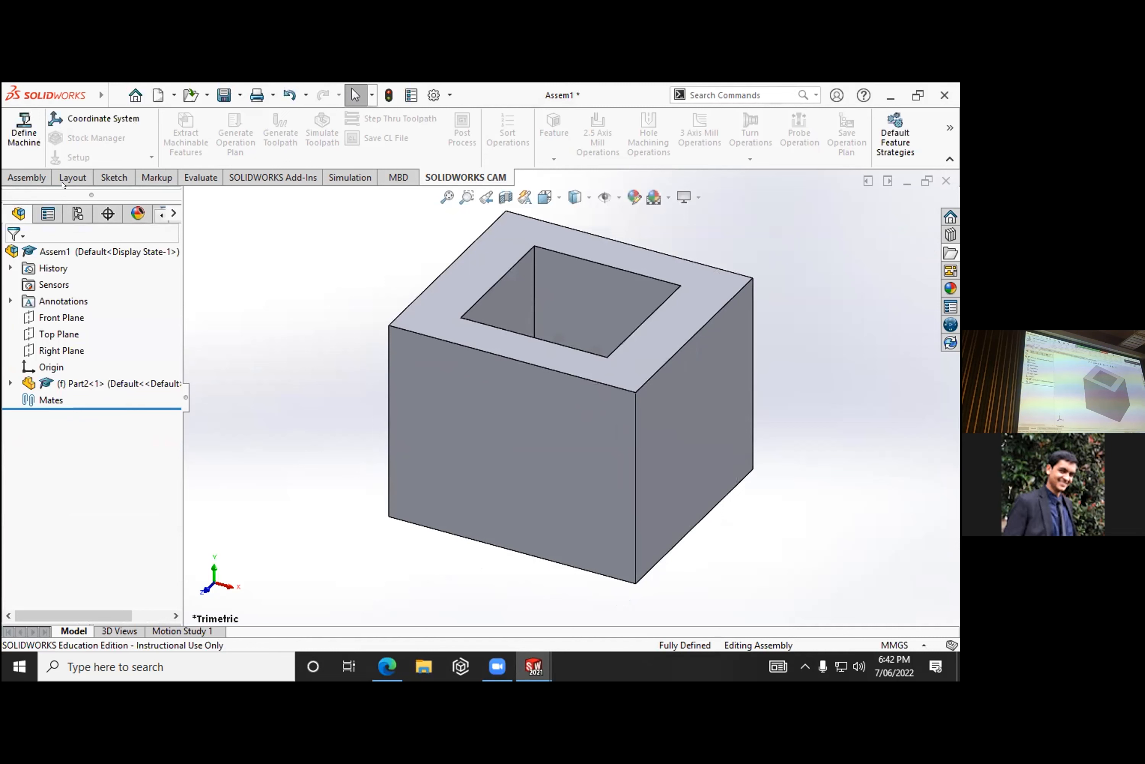
# - Insert Part1, the rounded key, into the assembly beside the hollow shaft and view both components from another angle
pyautogui.click(27, 178)
pyautogui.click(85, 134)
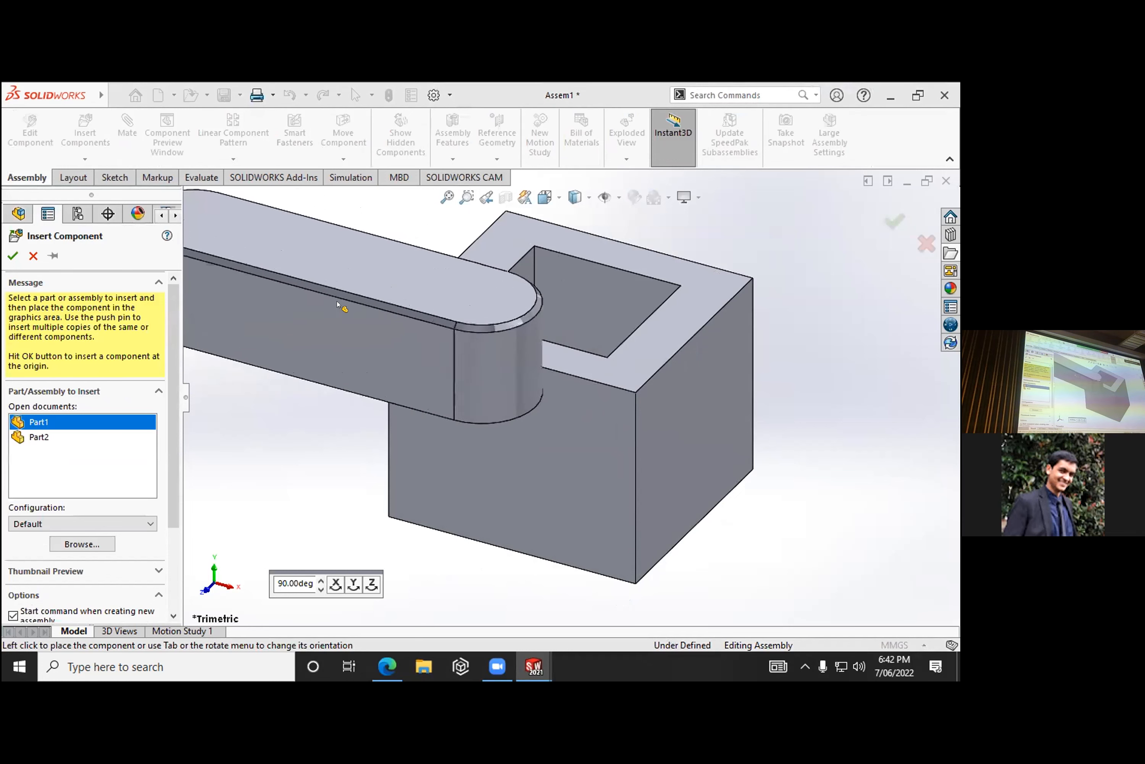
pyautogui.click(339, 305)
pyautogui.moveTo(545, 266); pyautogui.dragTo(510, 340, button='middle')
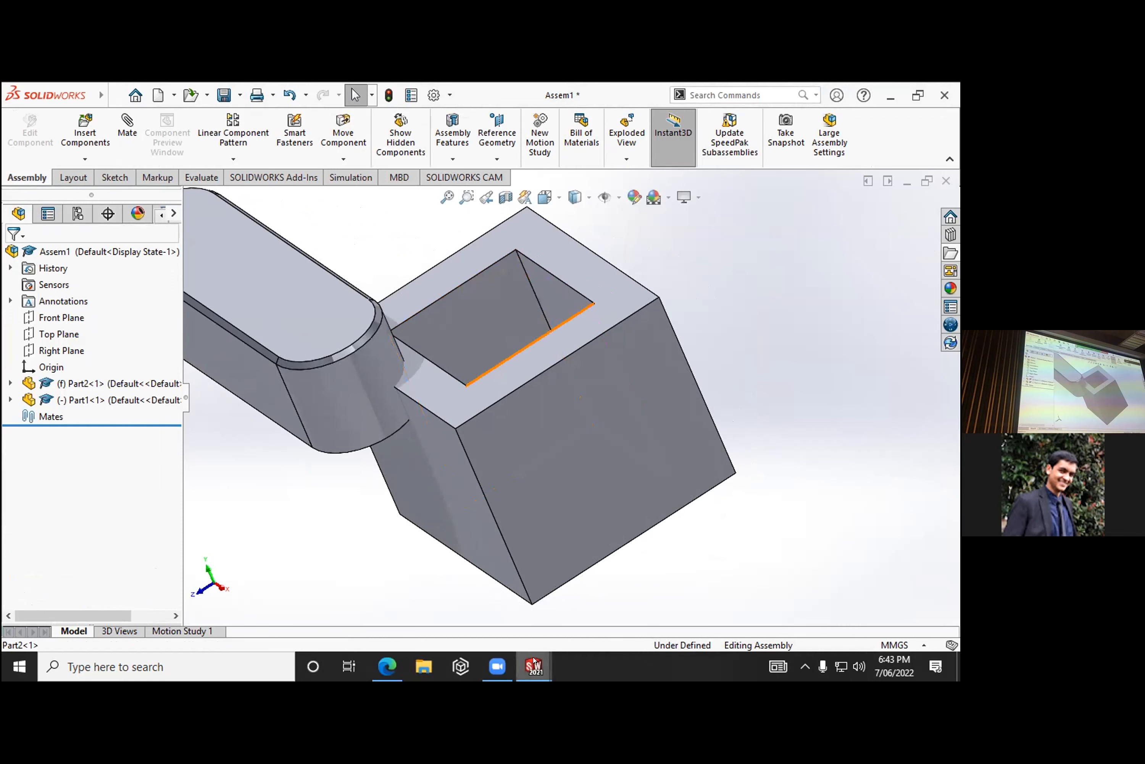
# - Switch to the SOLIDWORKS window with the empty part, create a new assembly document, and permit all access to local files
pyautogui.moveTo(533, 666)
pyautogui.click(684, 543)
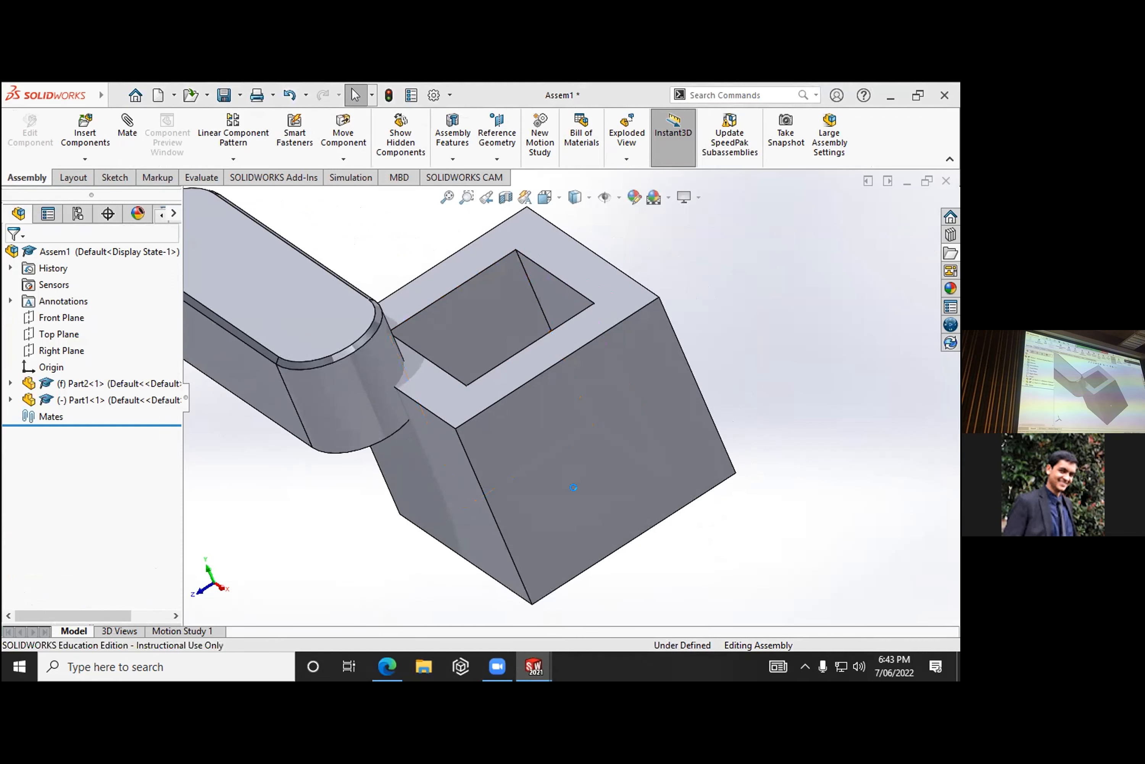
pyautogui.click(515, 400)
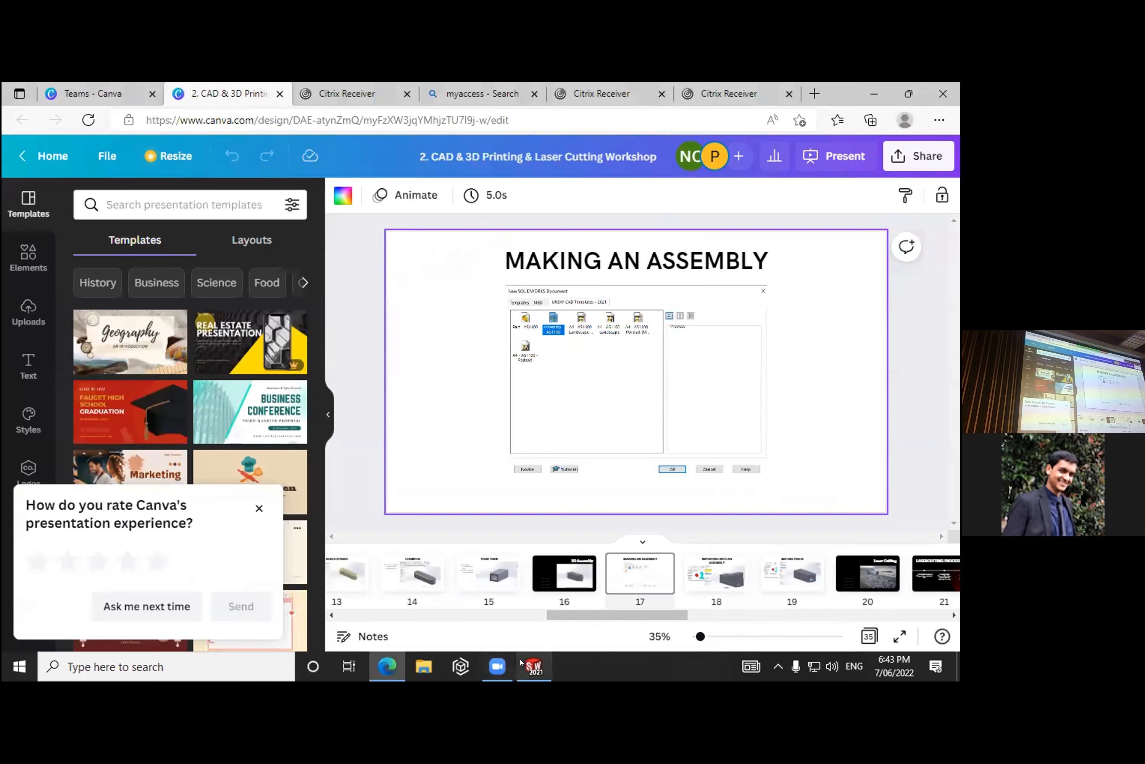
pyautogui.click(534, 666)
pyautogui.click(117, 96)
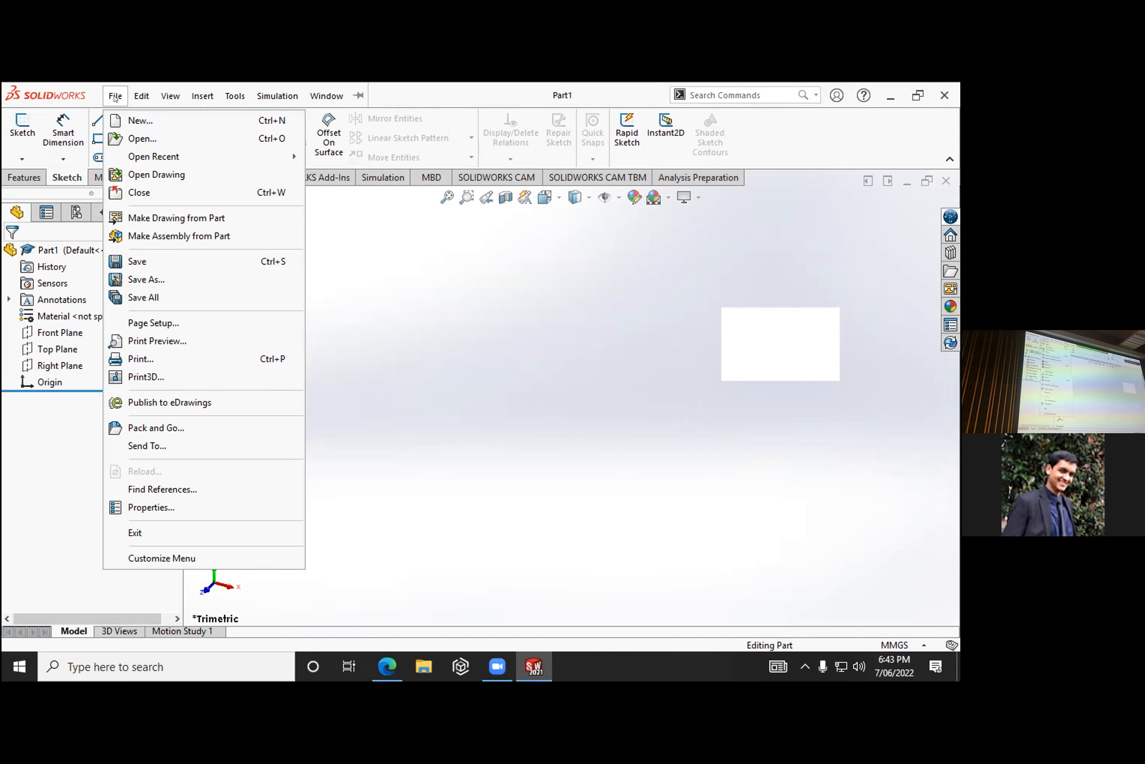
pyautogui.click(117, 121)
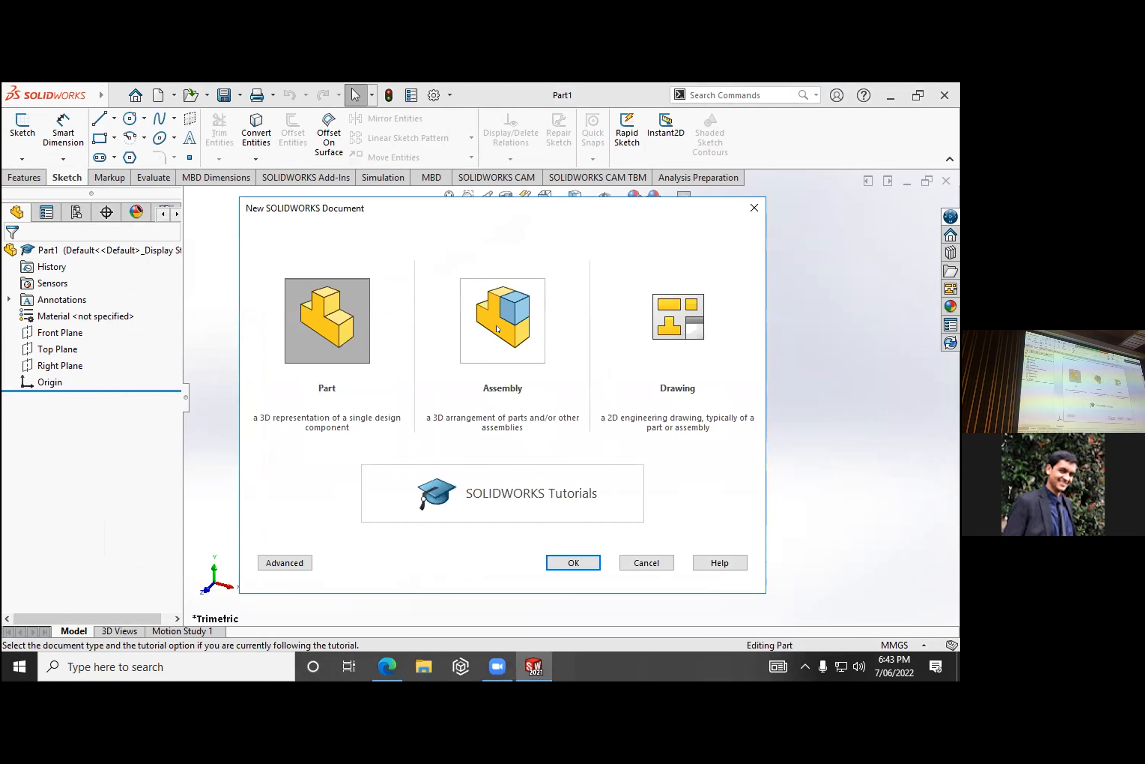
pyautogui.doubleClick(496, 327)
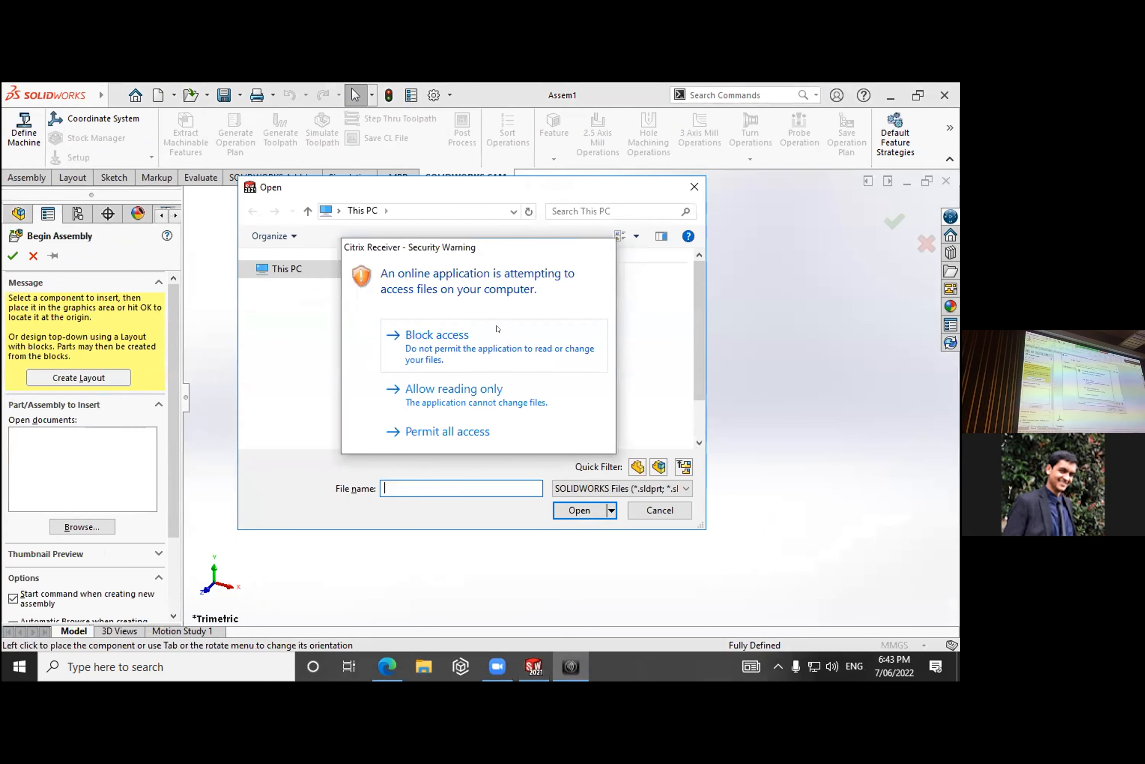
pyautogui.click(547, 432)
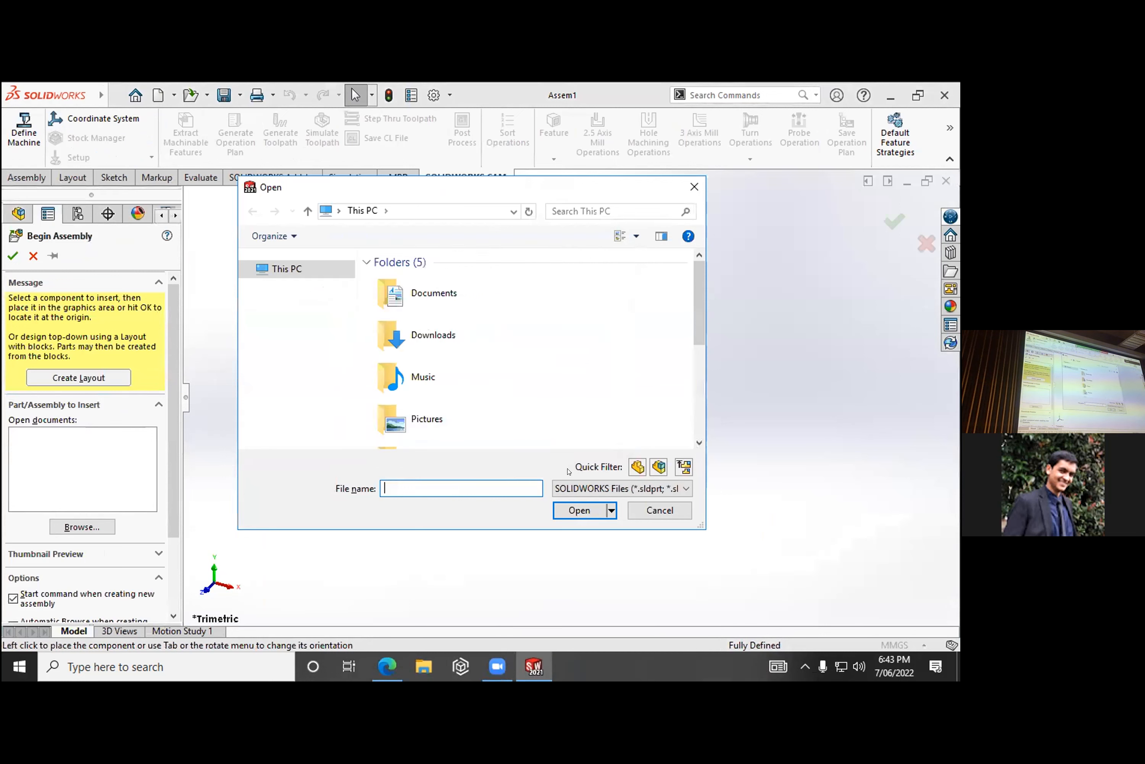
pyautogui.click(660, 510)
pyautogui.click(91, 523)
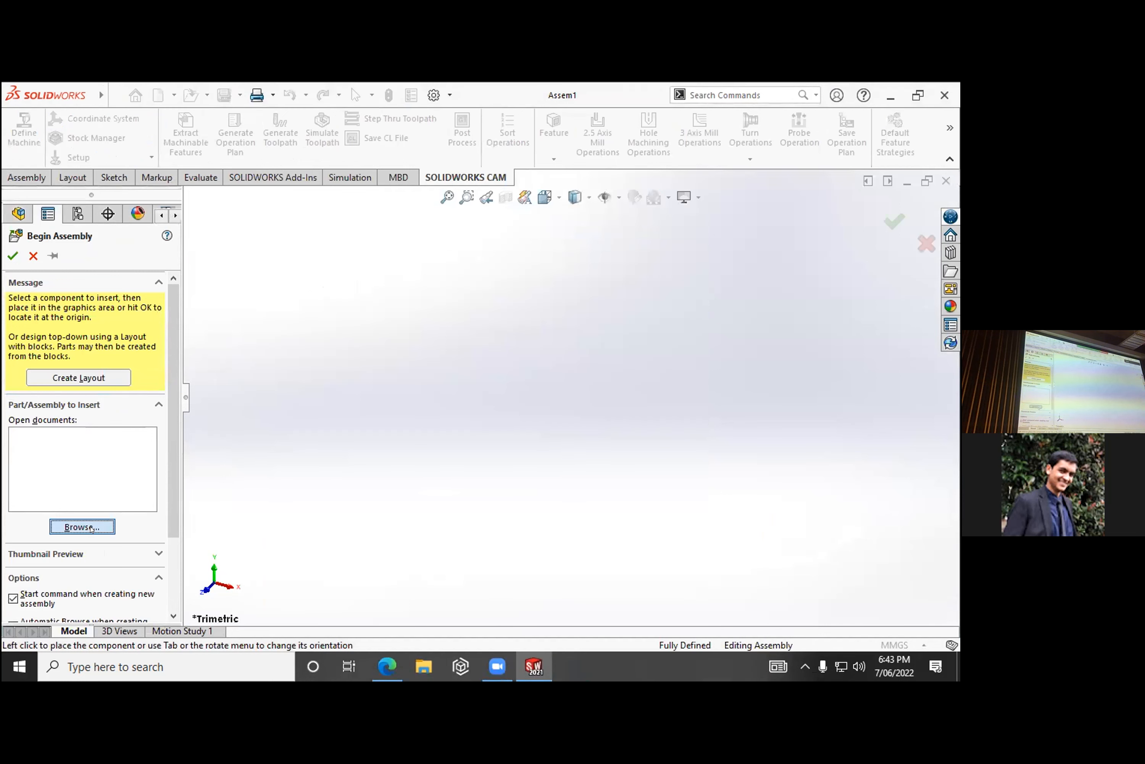
pyautogui.scroll(-3, 419, 345)
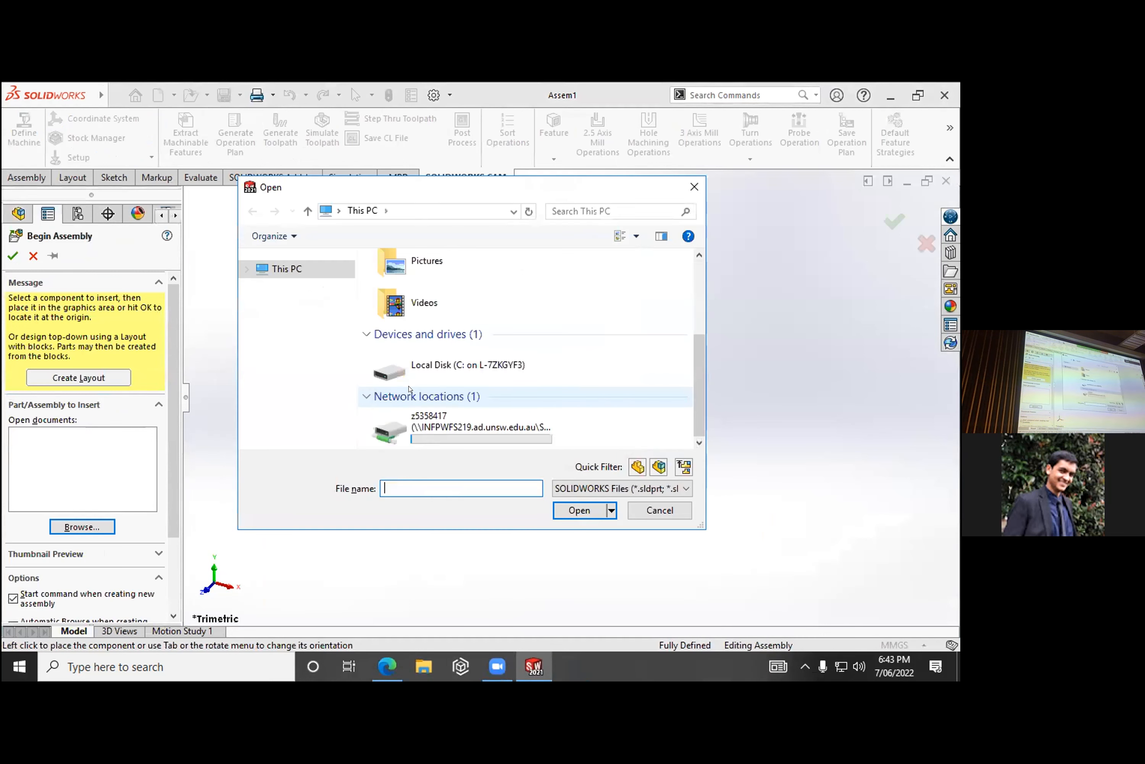
pyautogui.scroll(3, 422, 322)
pyautogui.doubleClick(423, 294)
pyautogui.scroll(-4, 450, 376)
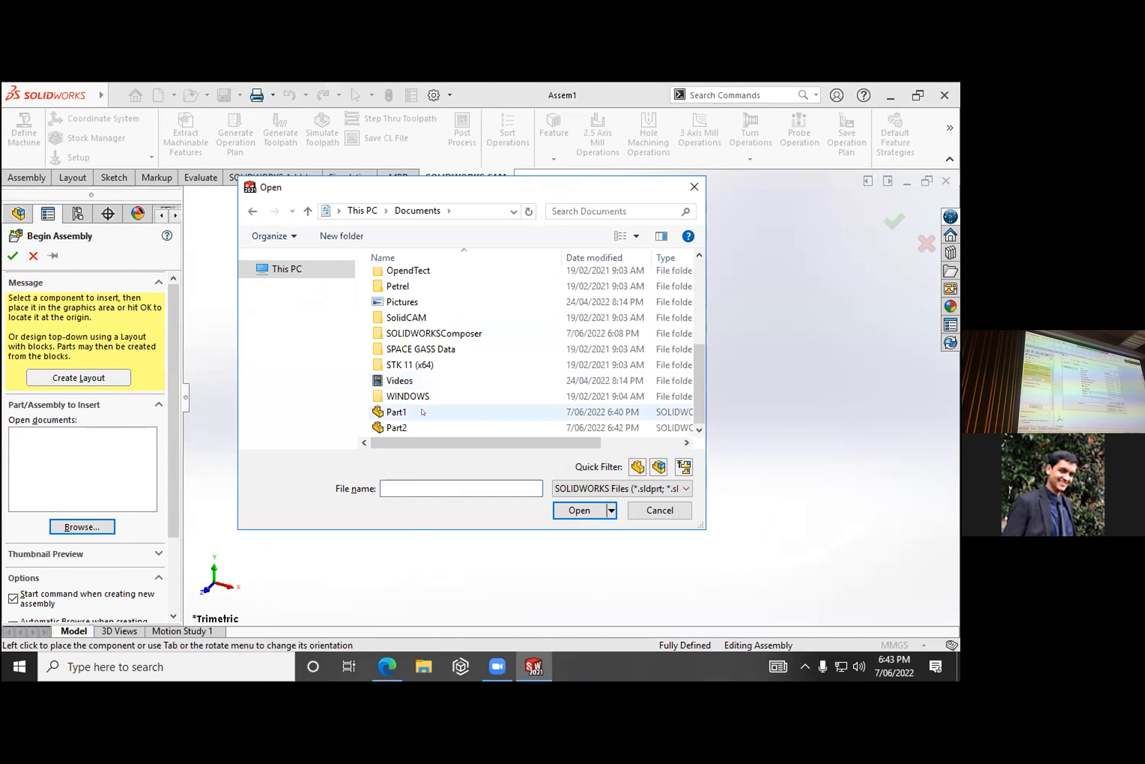
pyautogui.click(659, 510)
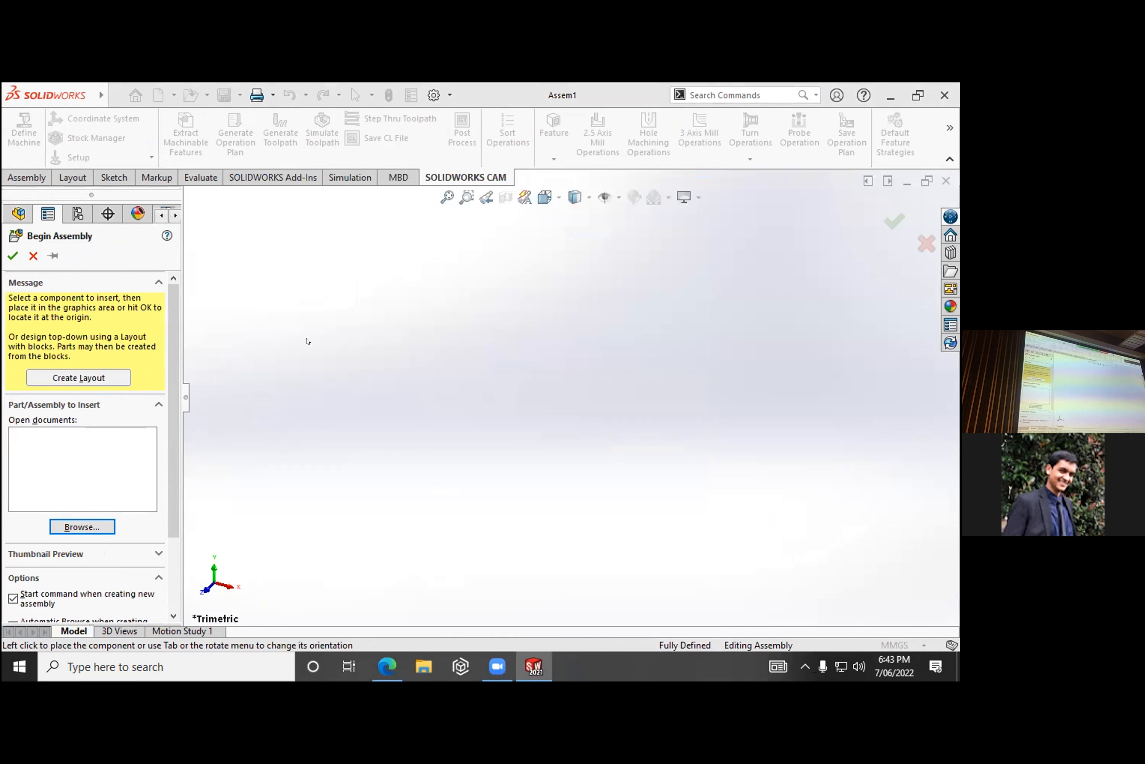
pyautogui.click(32, 255)
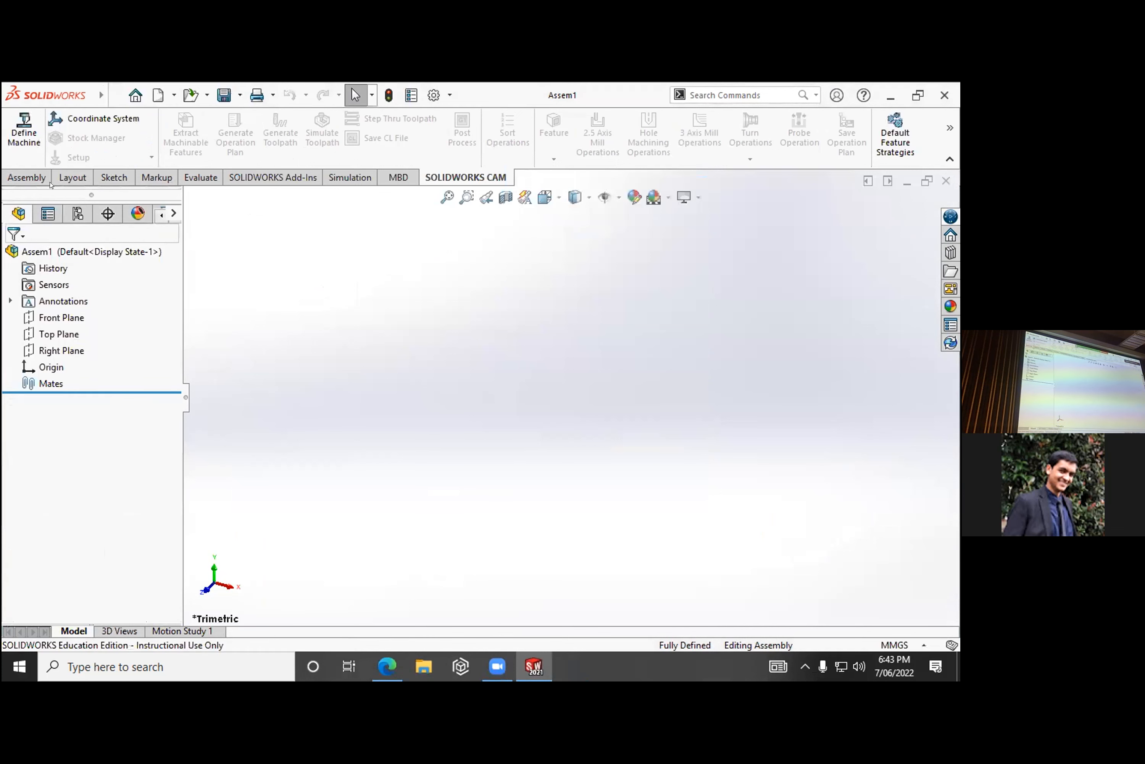
# - Select Part1 and Part2 from Documents for insertion and place Part2, the hollow shaft, in the assembly
pyautogui.click(50, 179)
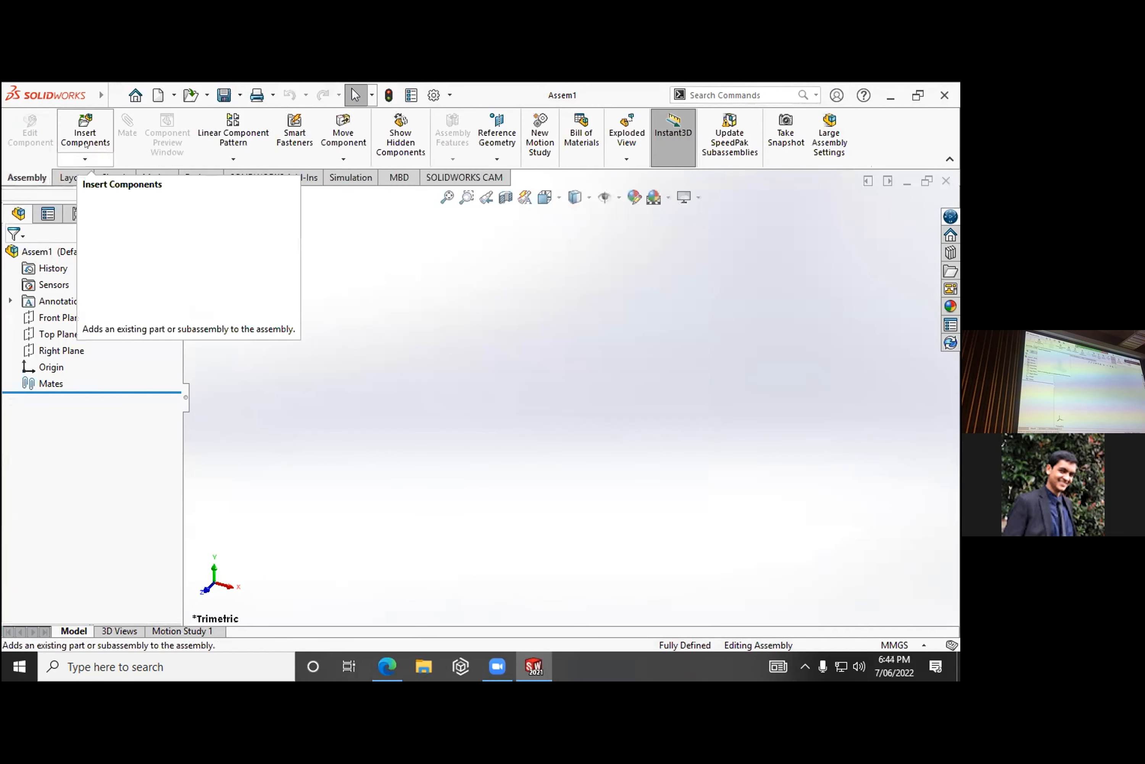
pyautogui.click(86, 124)
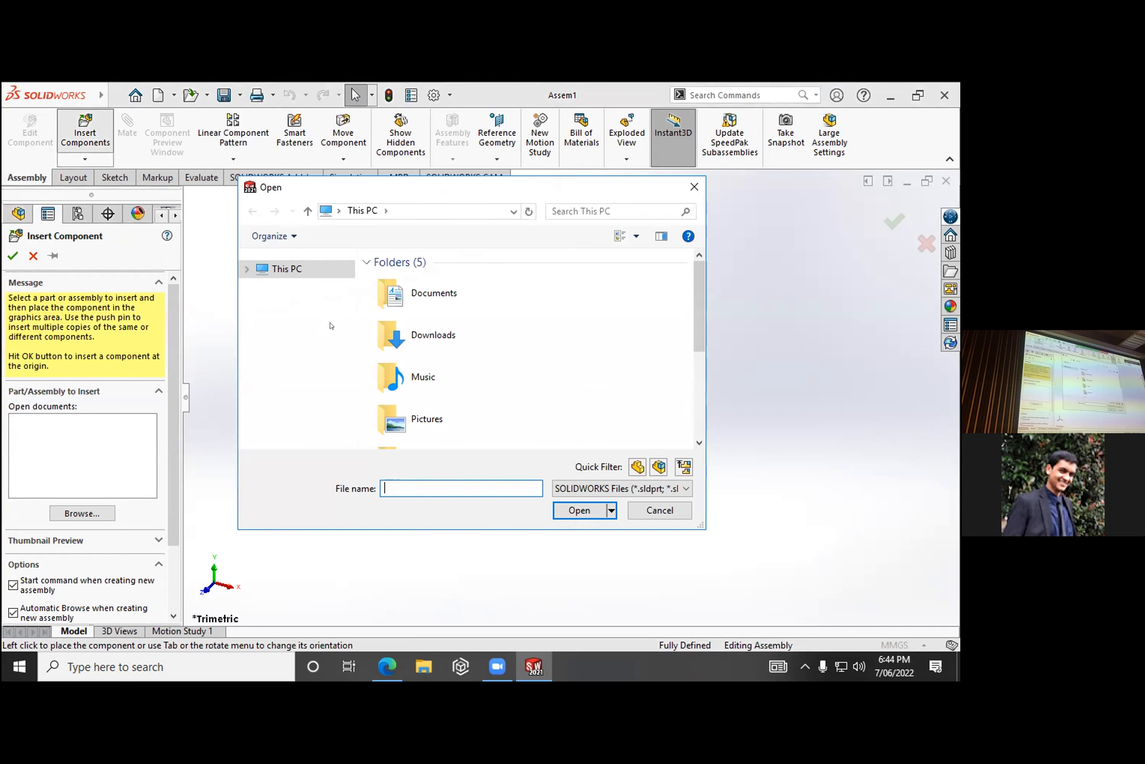
pyautogui.scroll(-4, 394, 331)
pyautogui.scroll(4, 390, 296)
pyautogui.doubleClick(391, 286)
pyautogui.scroll(-5, 414, 337)
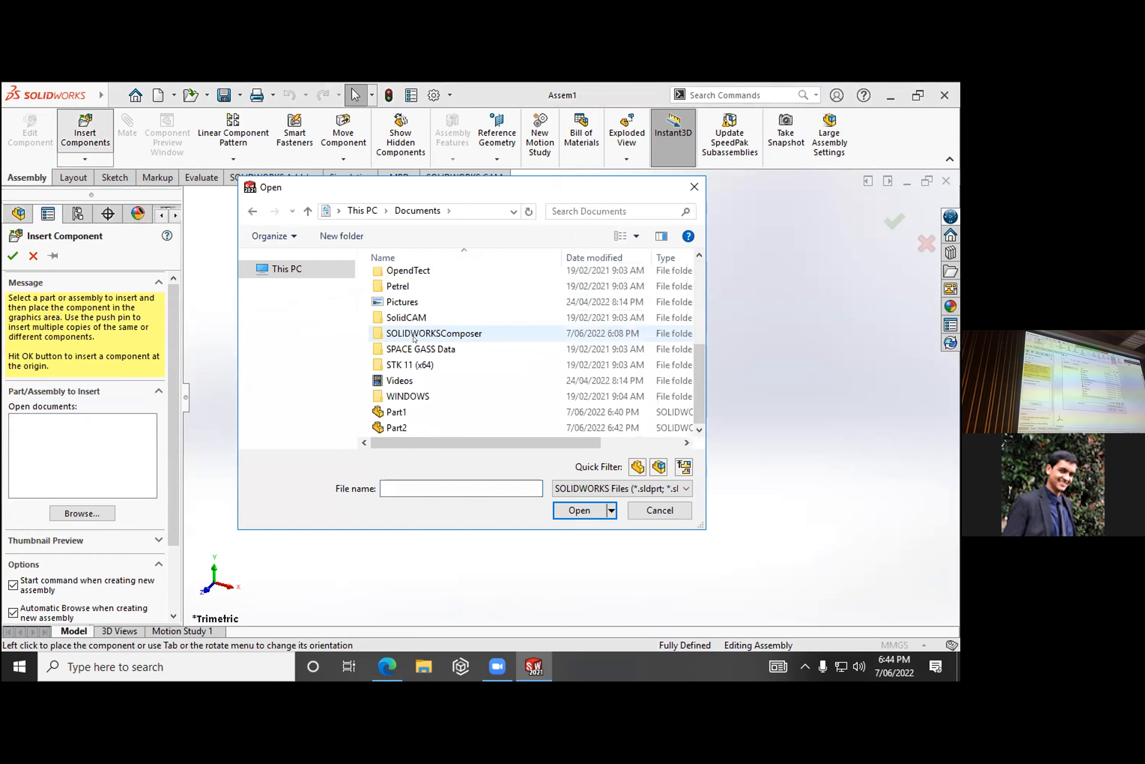
pyautogui.click(413, 412)
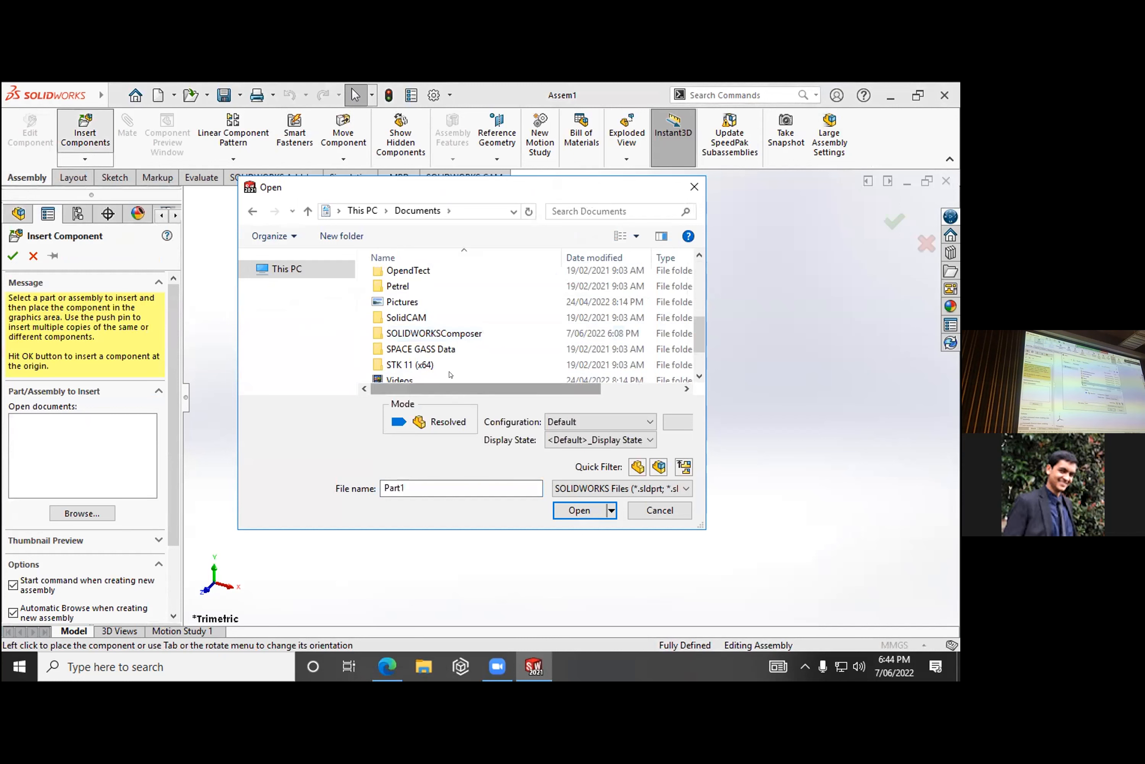
pyautogui.scroll(-2, 457, 359)
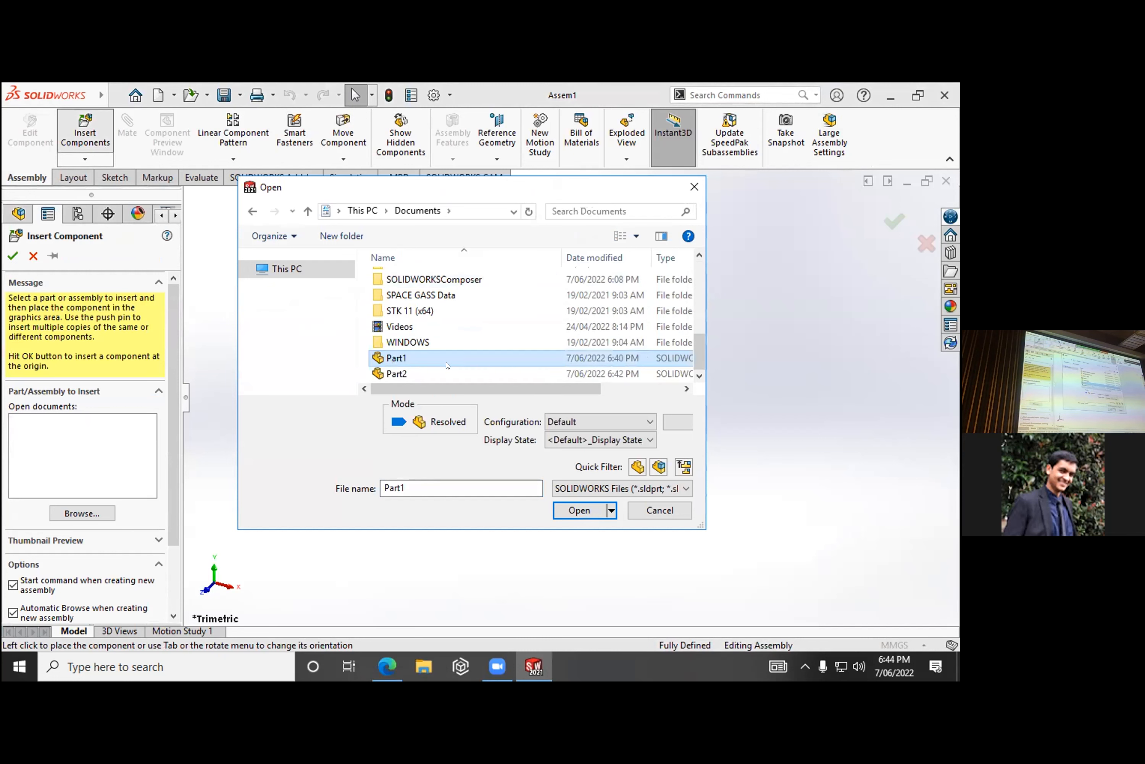
pyautogui.keyDown('ctrl'); pyautogui.click(439, 374); pyautogui.keyUp('ctrl')
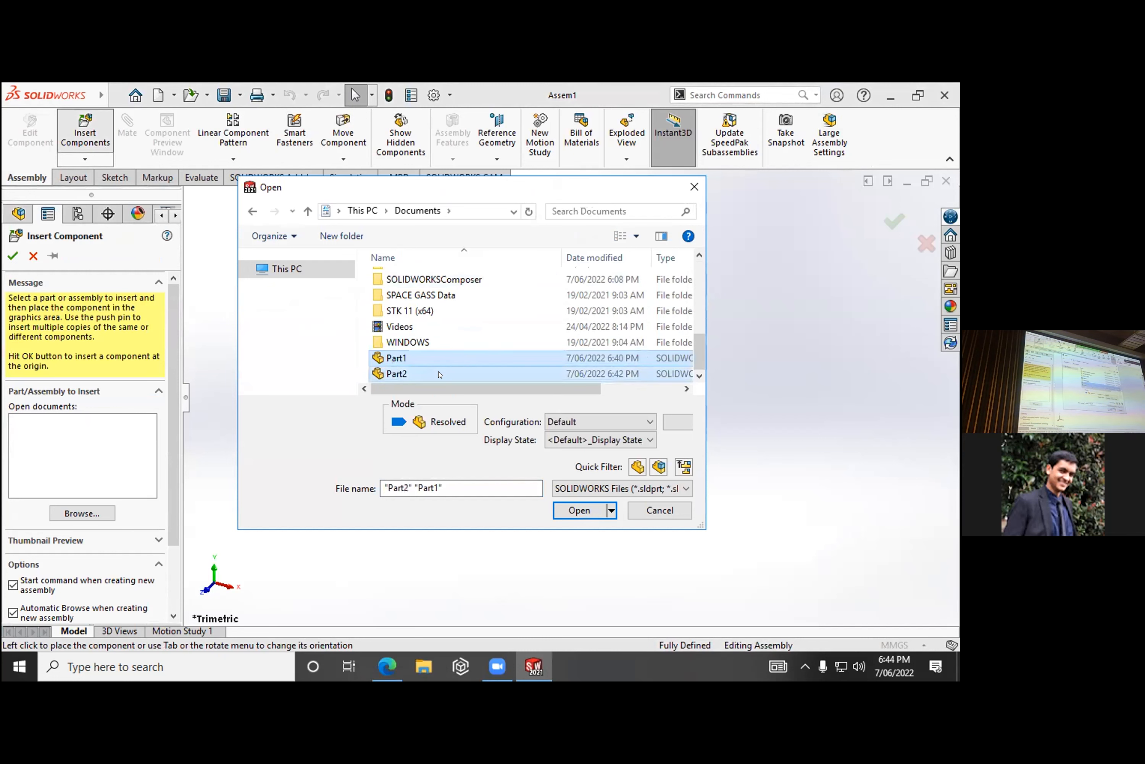
pyautogui.click(570, 509)
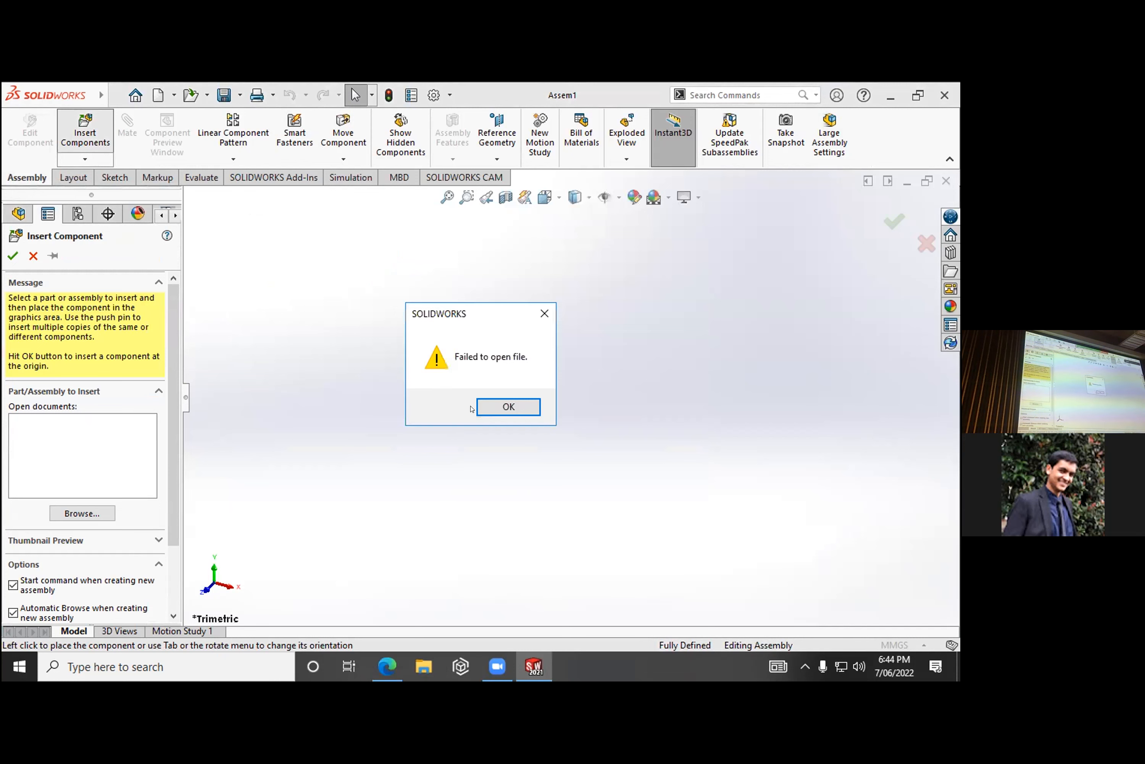
pyautogui.click(479, 408)
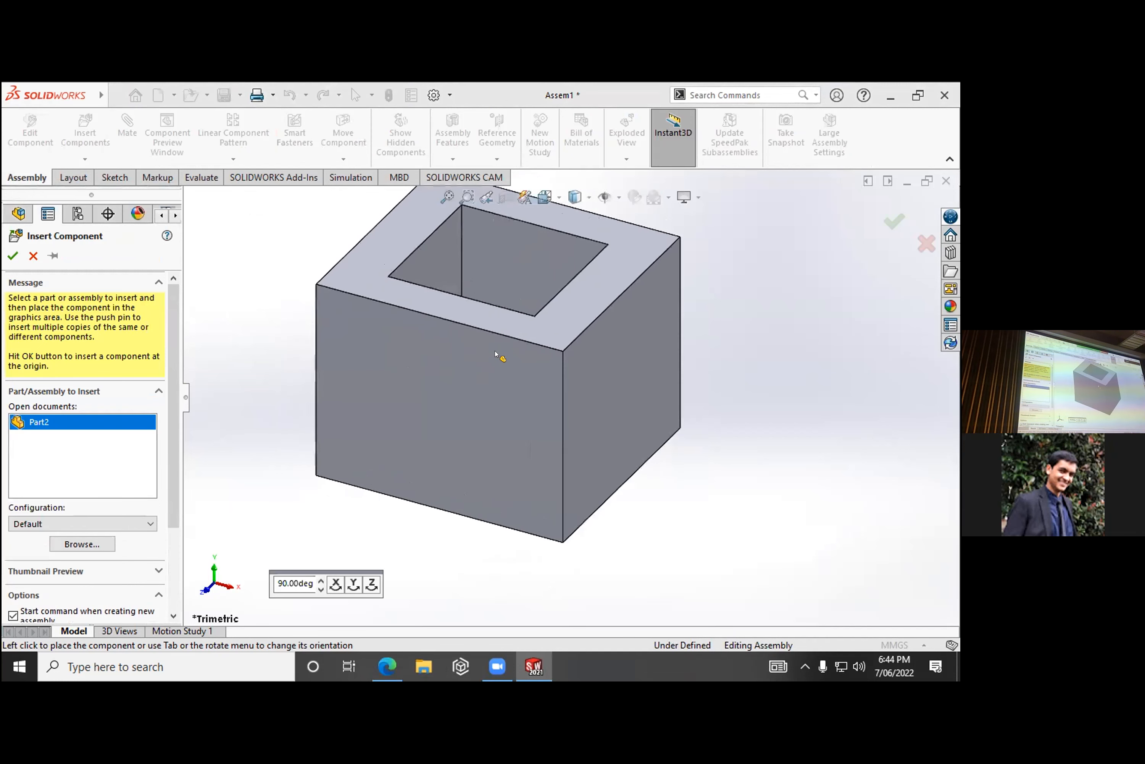
pyautogui.click(494, 359)
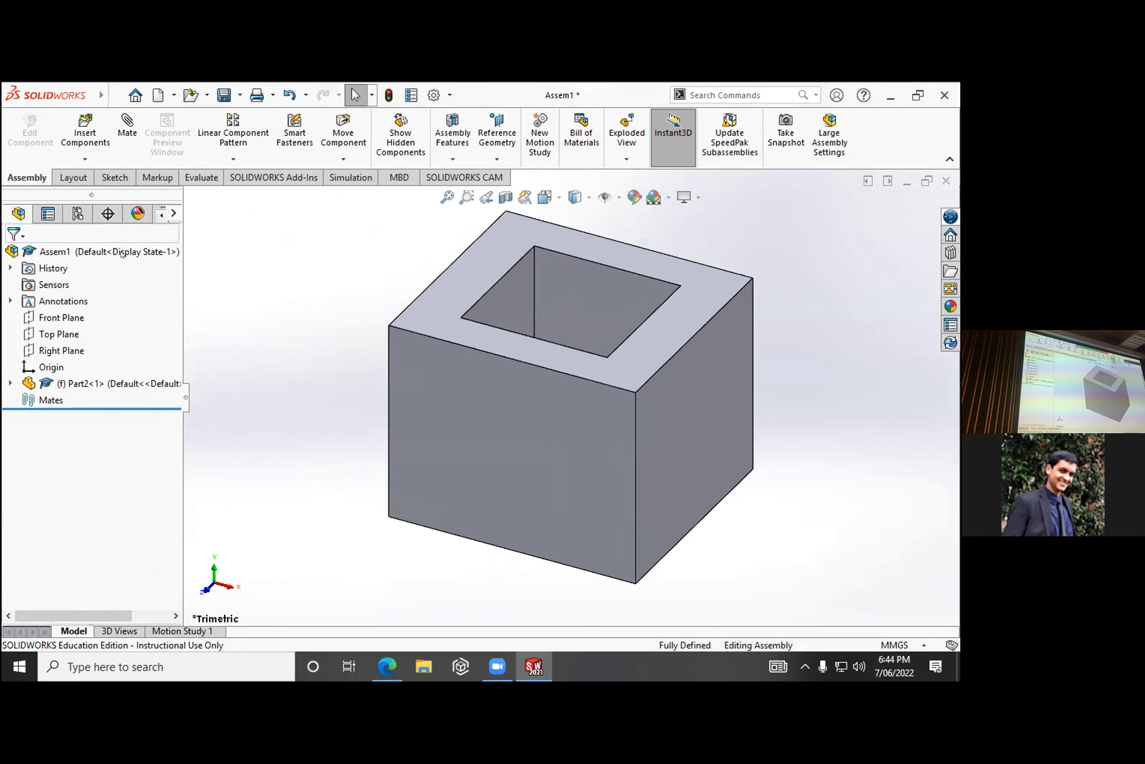
# - Try to insert Part1 from Documents as the assembly's second component, and cancel the insertion
pyautogui.click(85, 129)
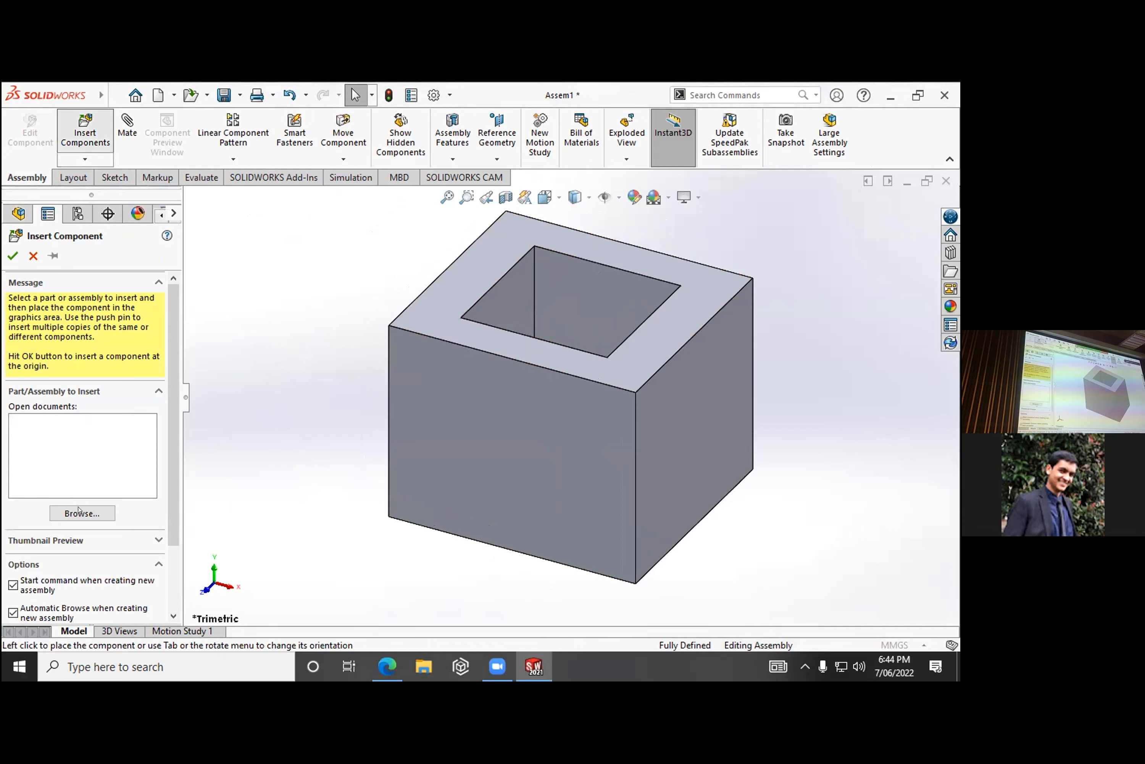
pyautogui.scroll(-4, 402, 410)
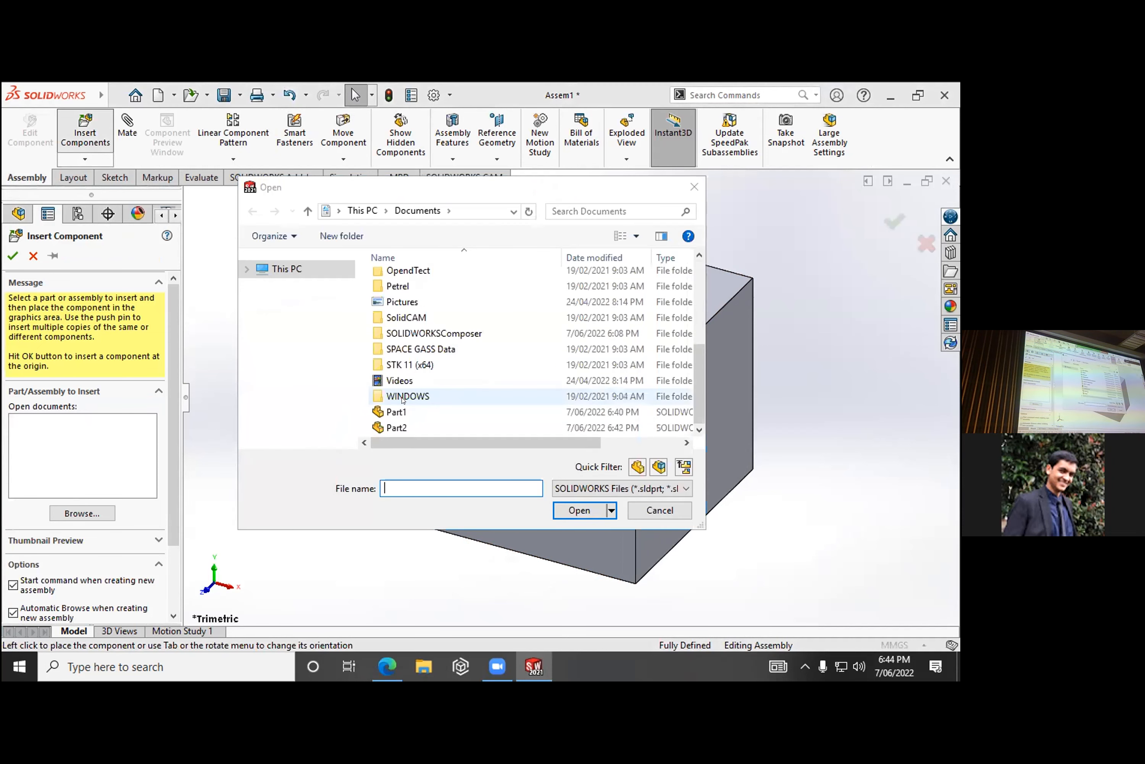
pyautogui.click(401, 410)
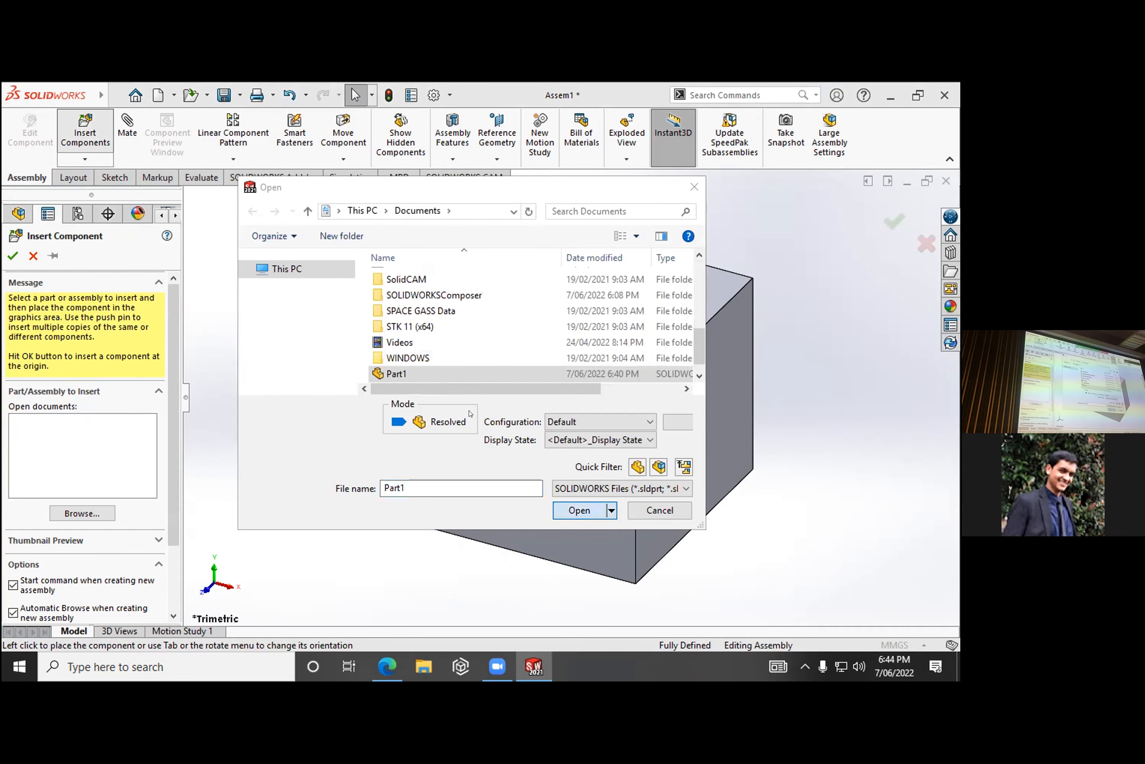
pyautogui.click(568, 507)
pyautogui.click(490, 407)
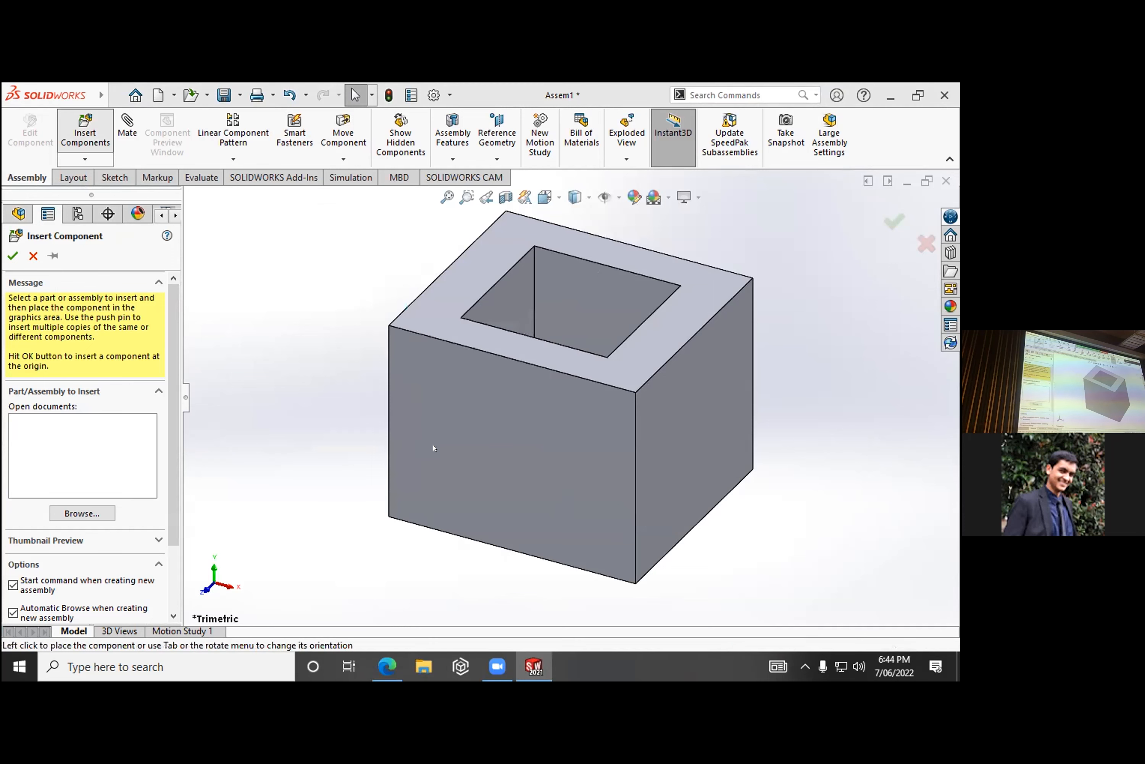
pyautogui.click(532, 663)
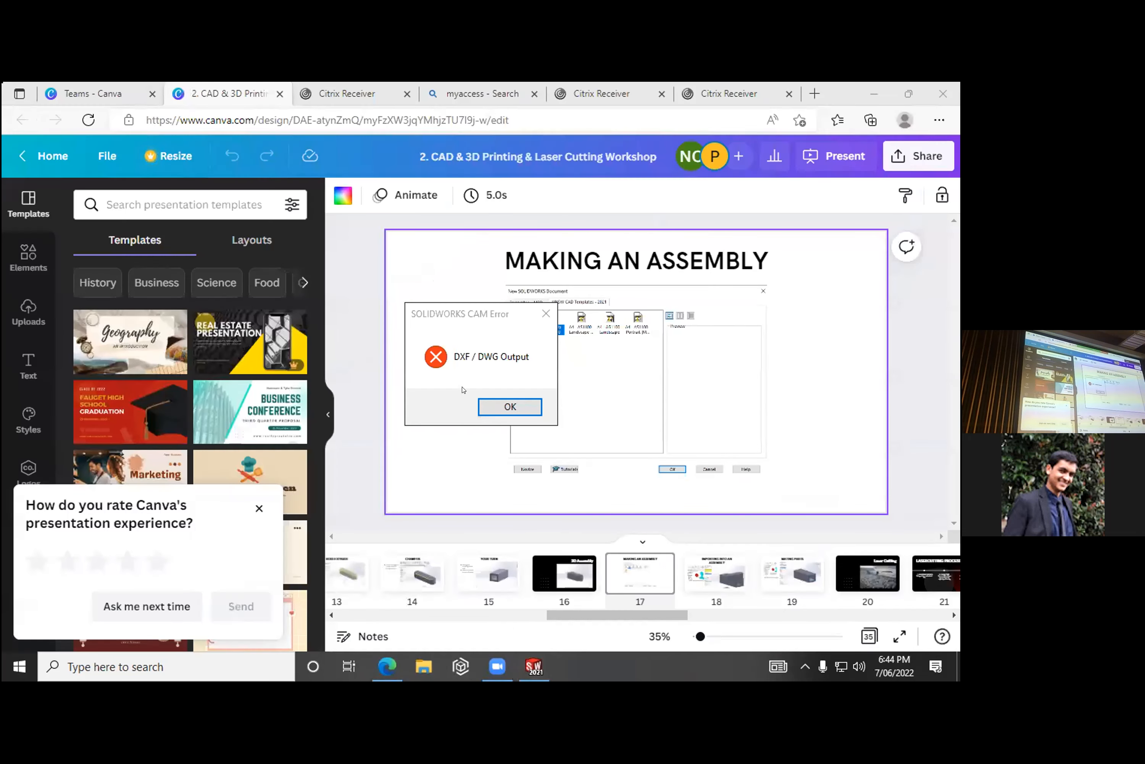
pyautogui.click(486, 401)
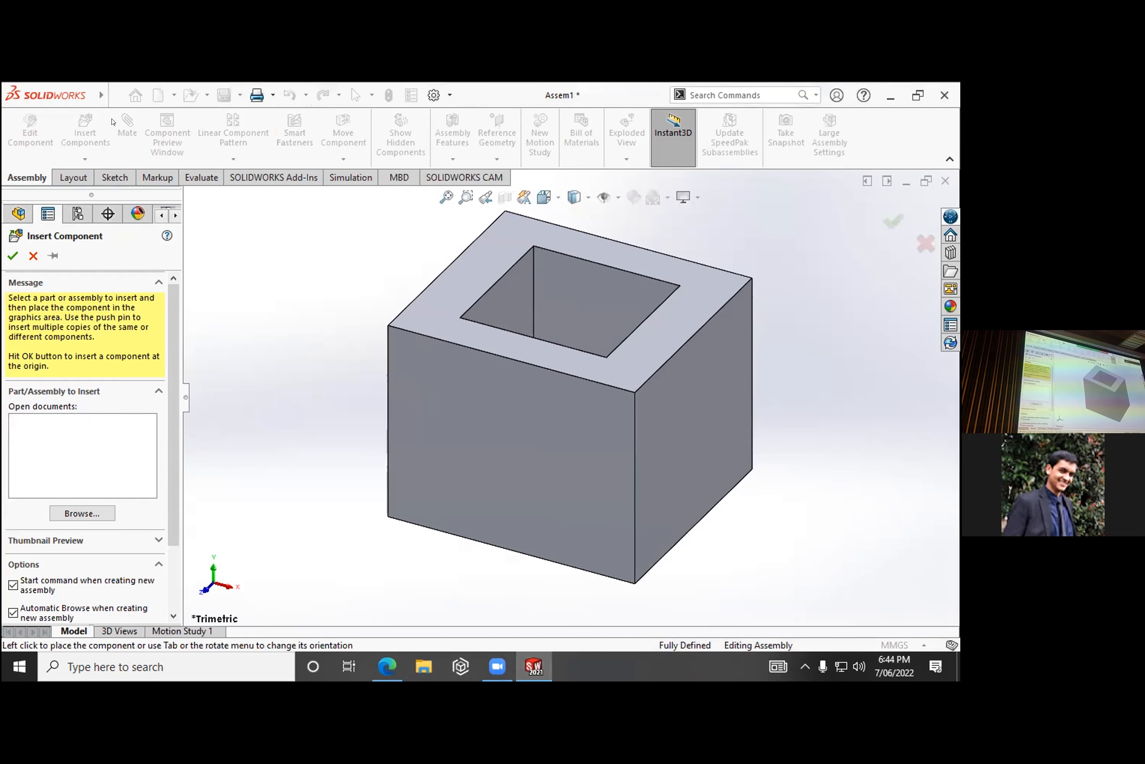
pyautogui.click(115, 95)
pyautogui.moveTo(296, 156)
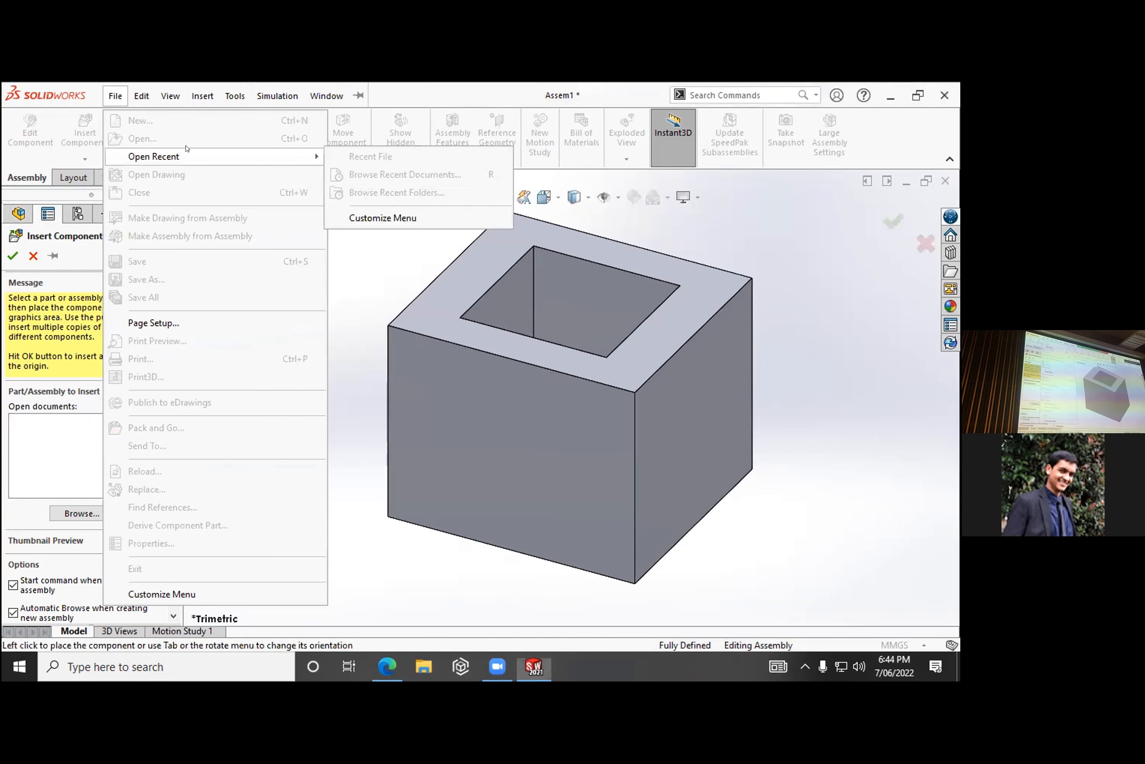
pyautogui.click(364, 328)
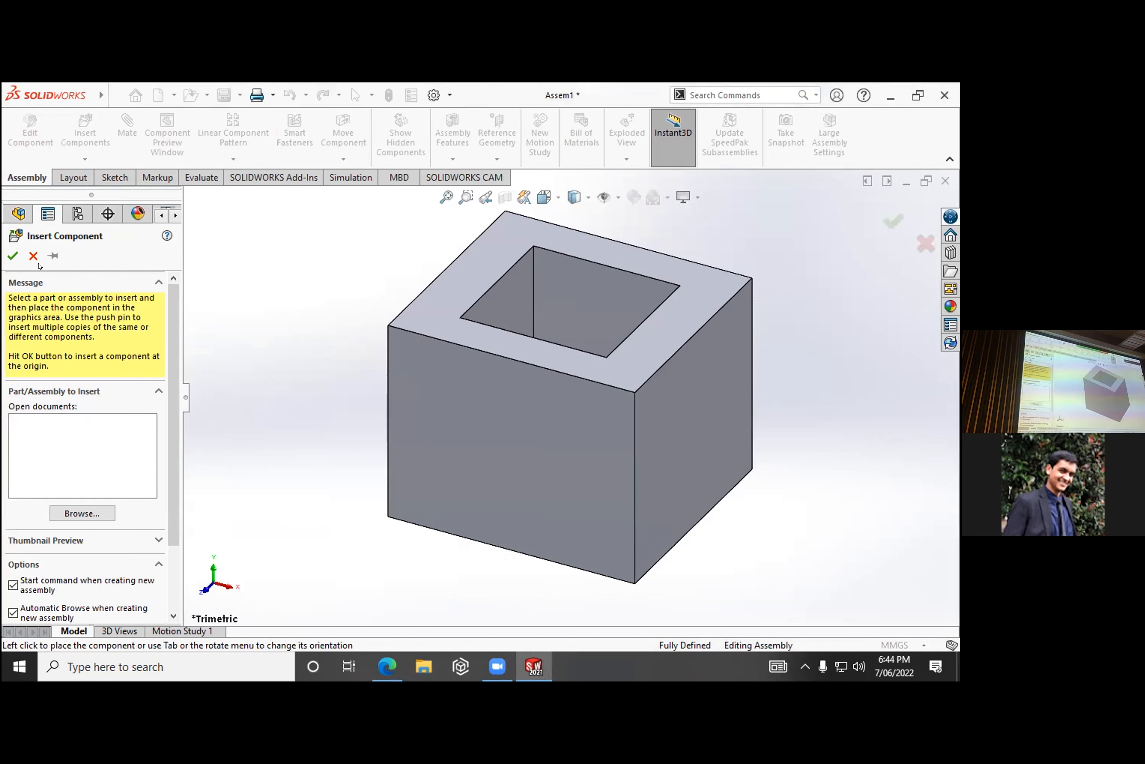
pyautogui.click(33, 255)
# - Open Part1, the rounded and chamfered key, from Documents as a separate part document
pyautogui.click(115, 95)
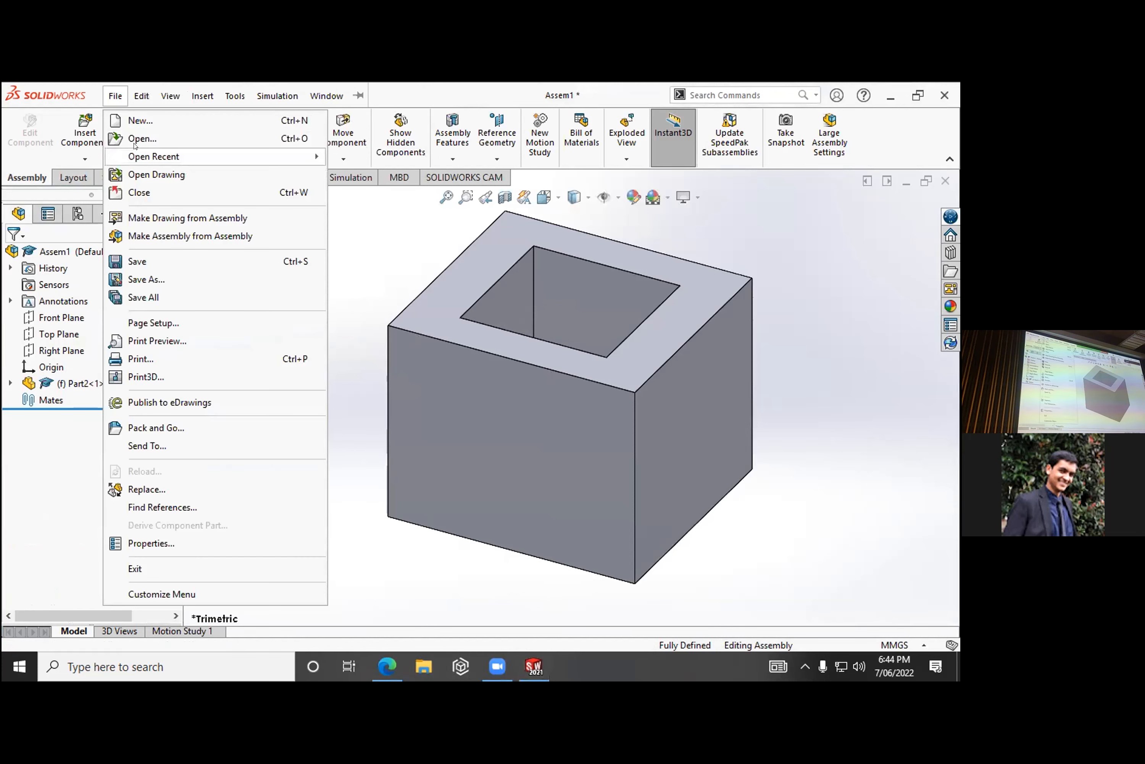
pyautogui.click(207, 139)
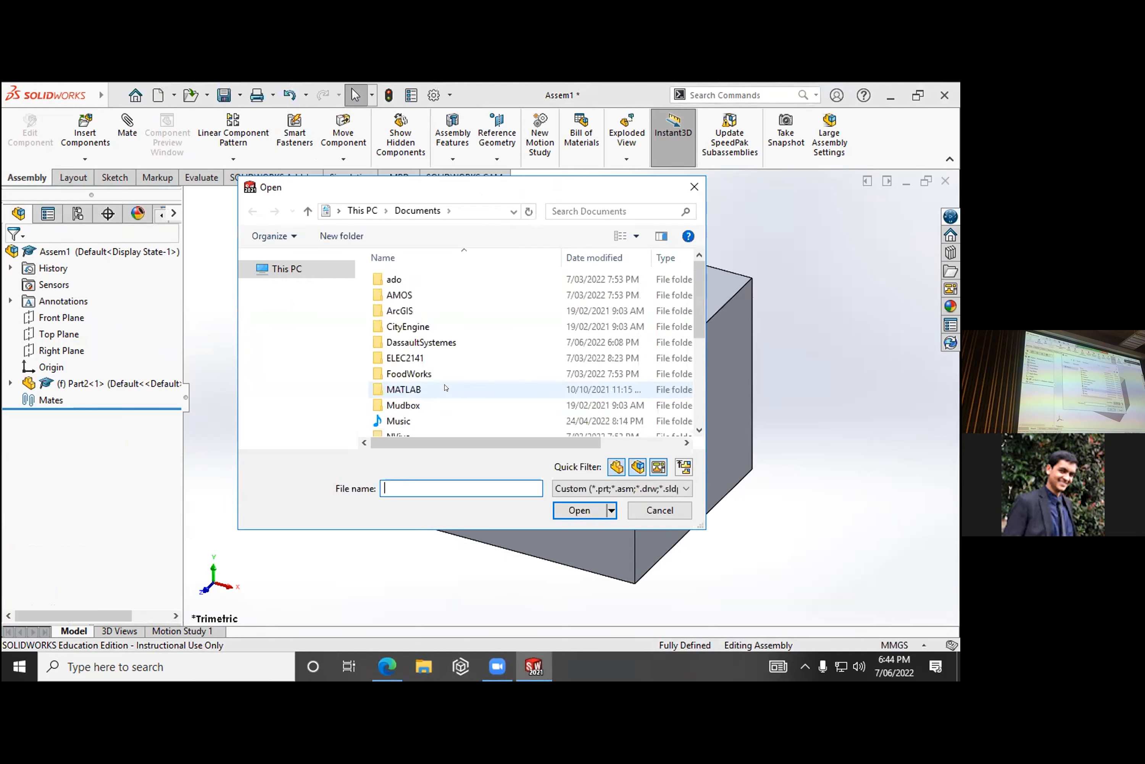
pyautogui.scroll(-5, 412, 399)
pyautogui.click(409, 411)
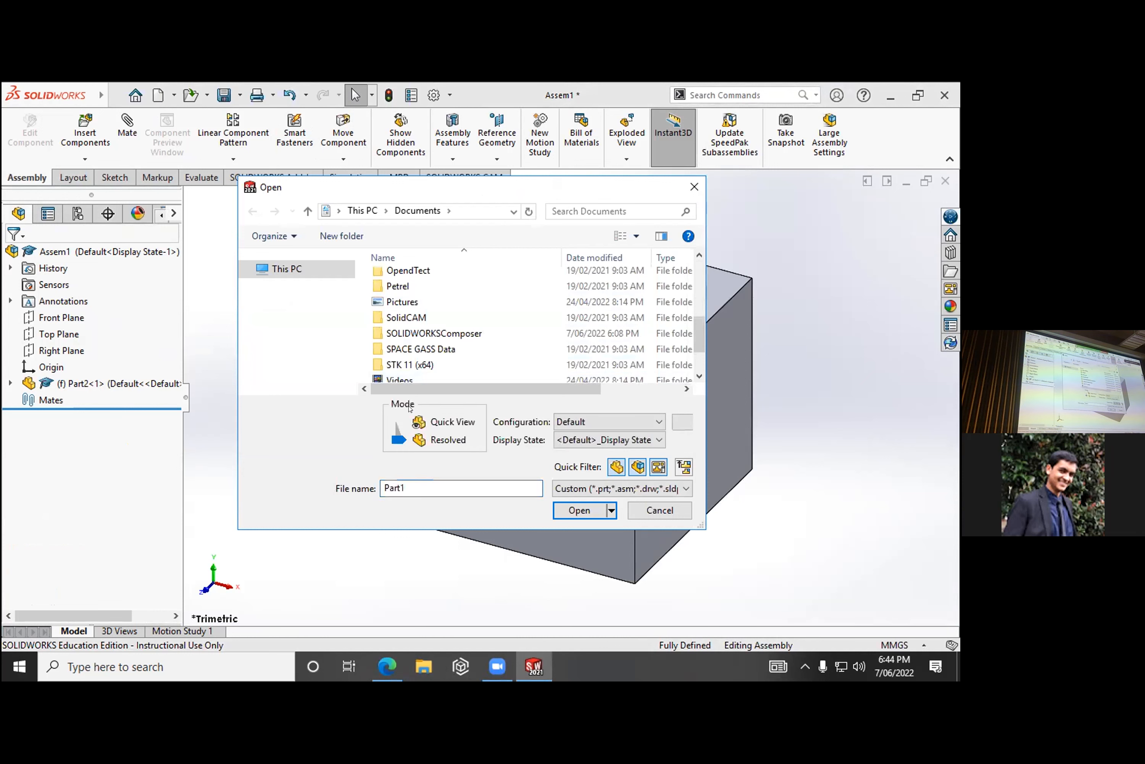
pyautogui.click(578, 506)
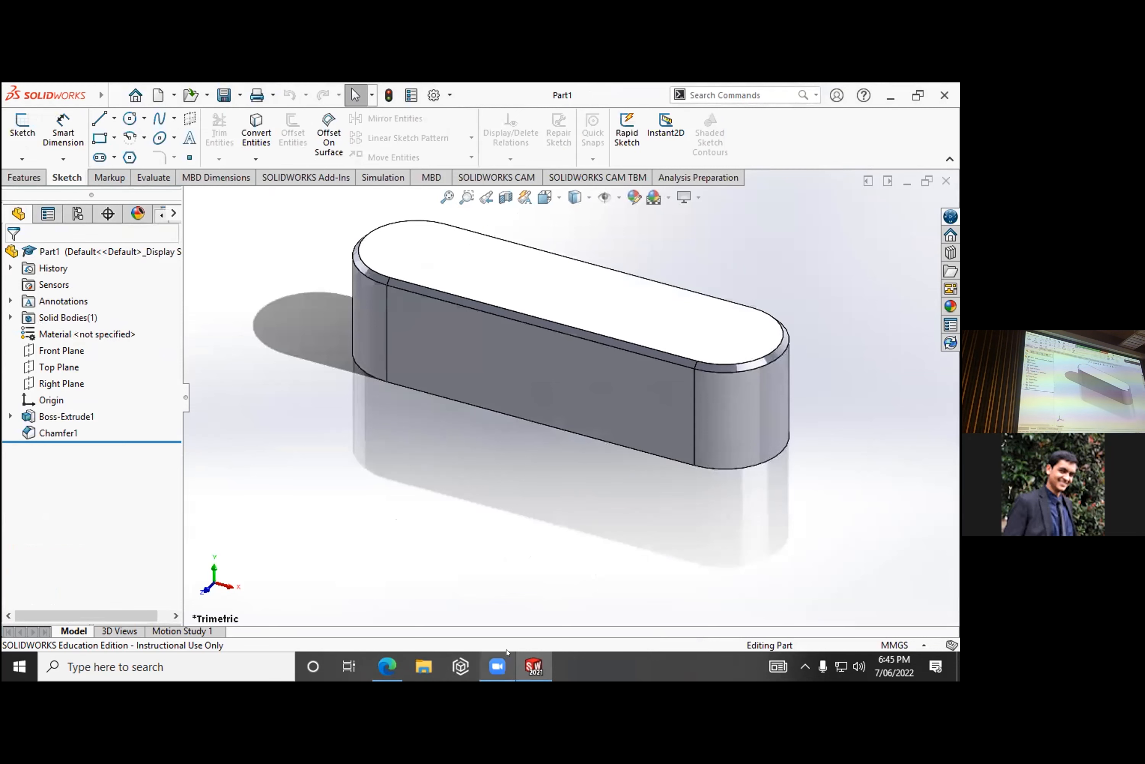
pyautogui.click(520, 662)
pyautogui.click(520, 663)
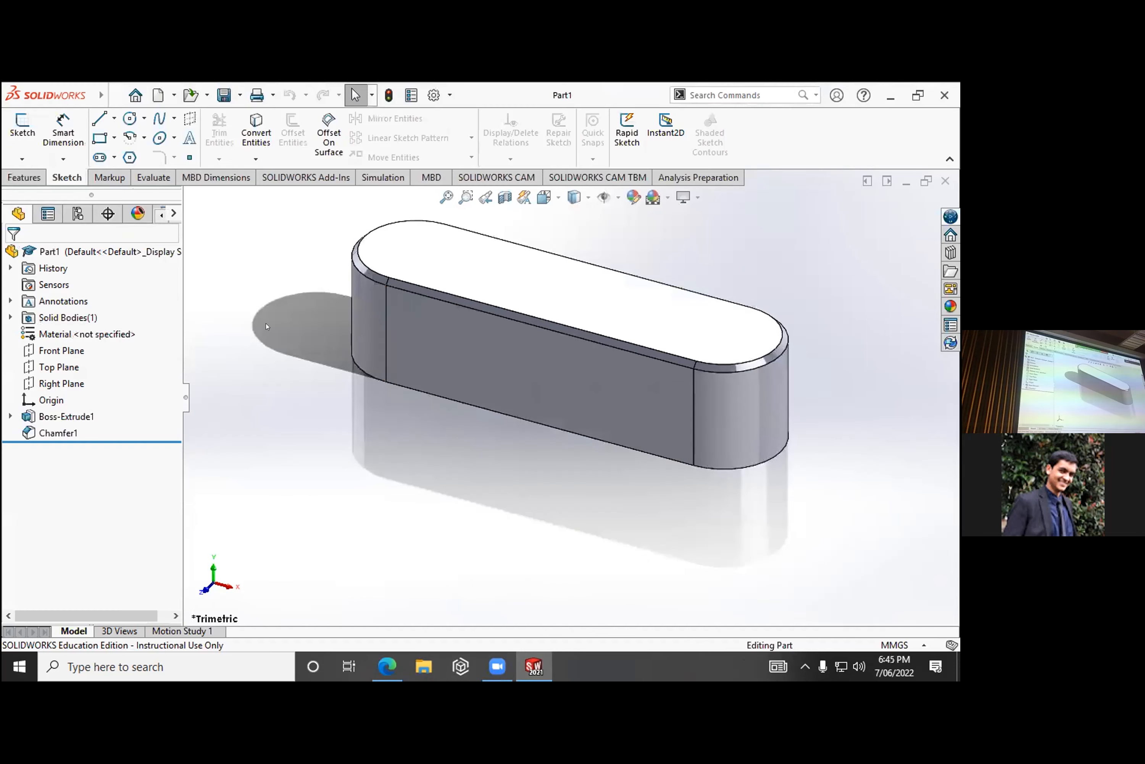
# - Create a new assembly document, try to insert the already open Part1 as its first component, and cancel the insertion
pyautogui.click(110, 96)
pyautogui.click(141, 120)
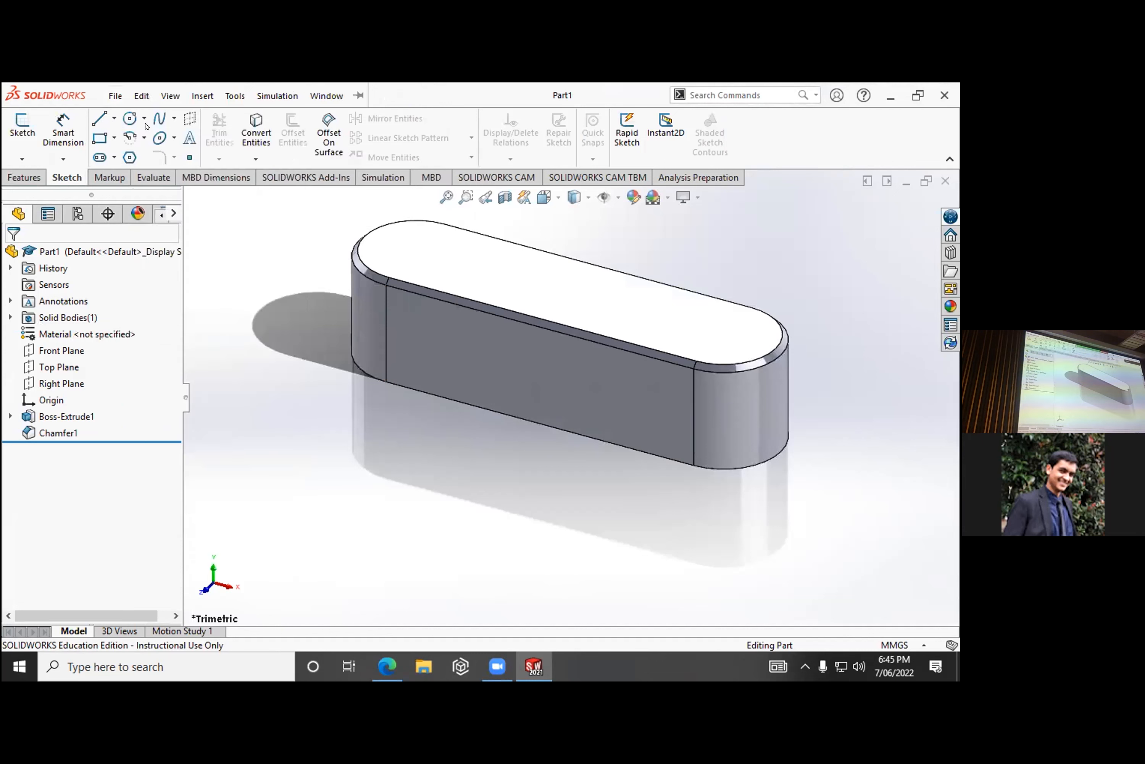
pyautogui.click(518, 386)
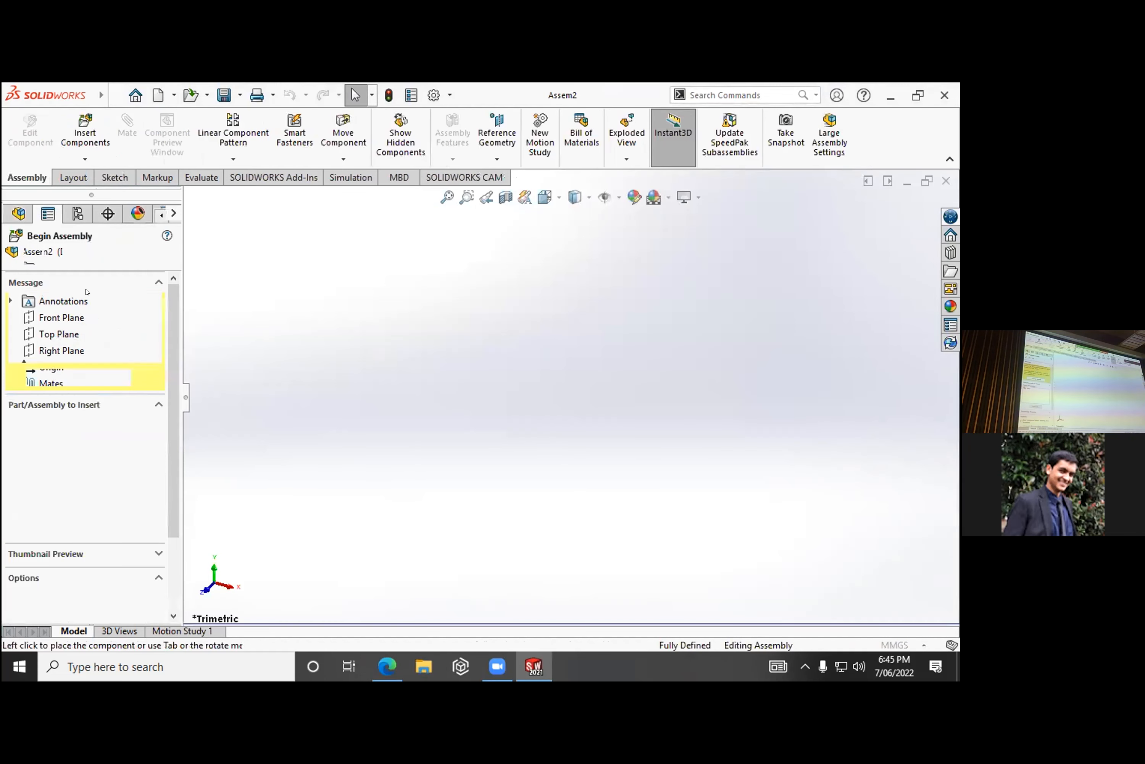
pyautogui.click(49, 434)
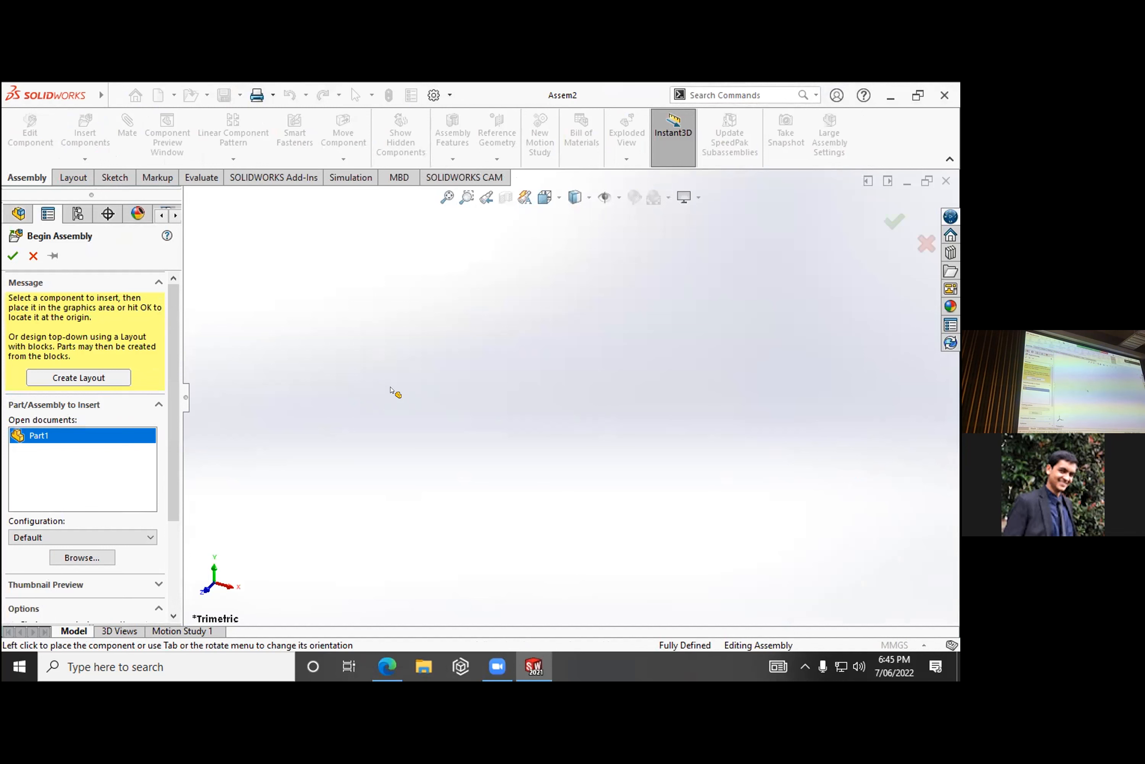
pyautogui.click(112, 431)
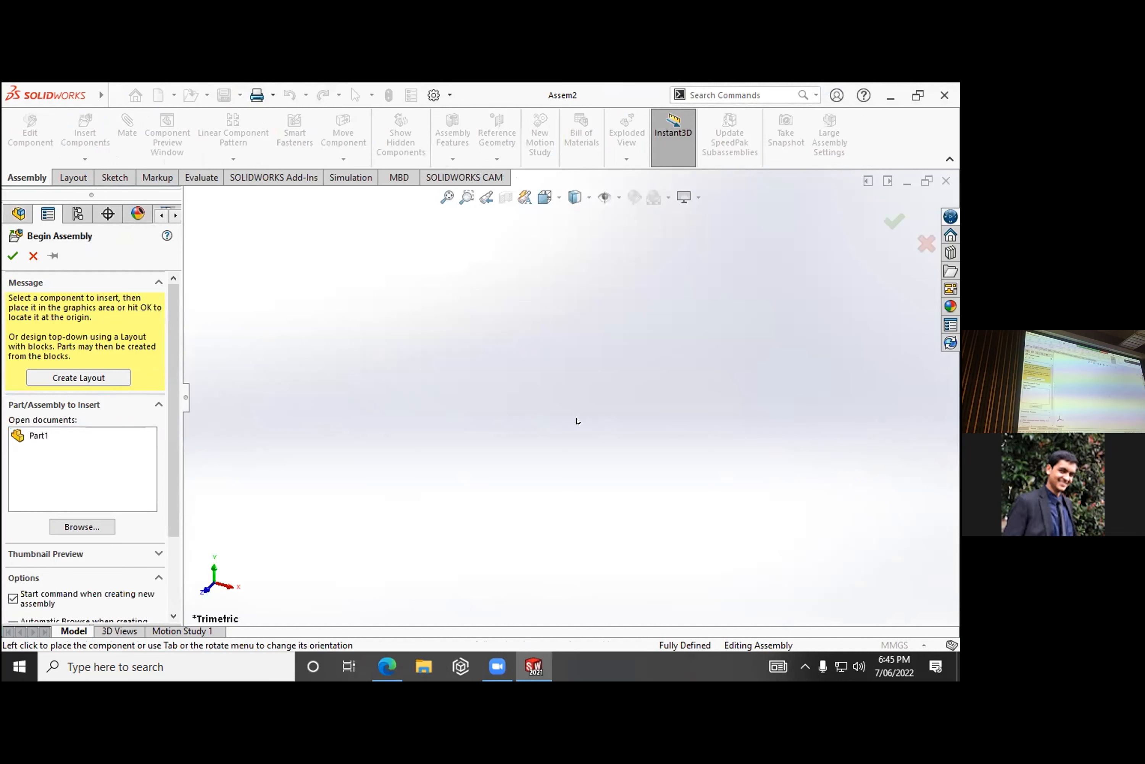
pyautogui.click(41, 435)
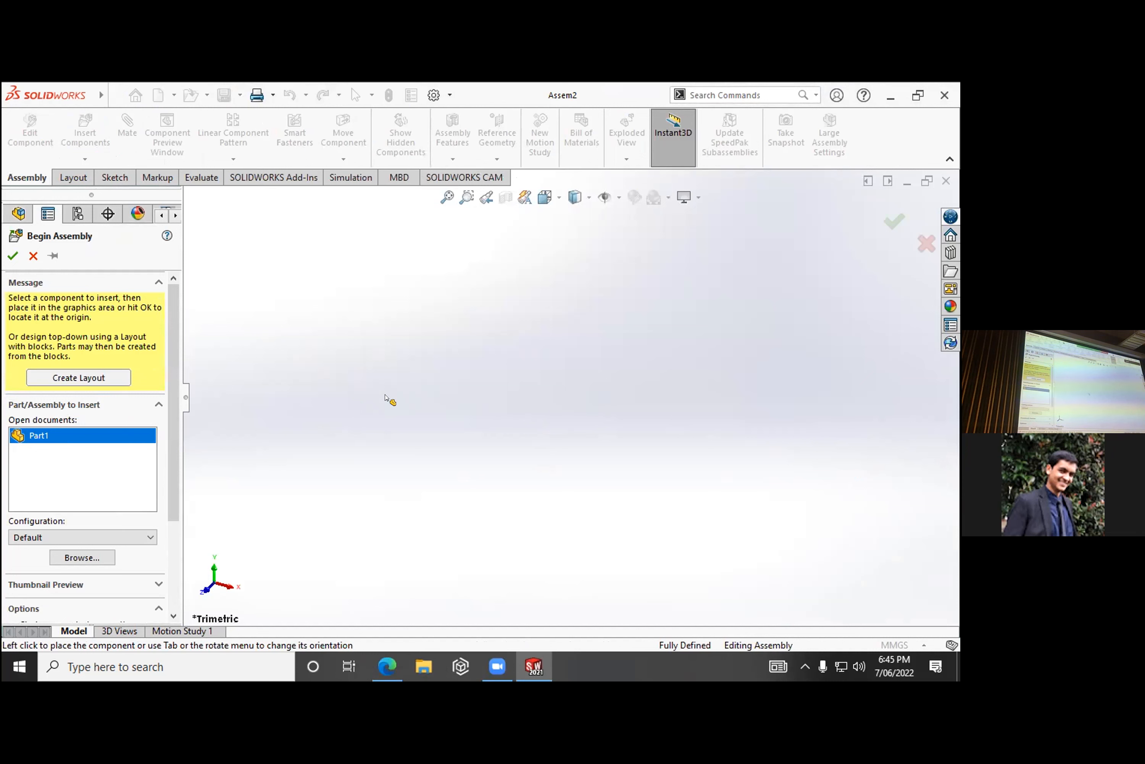
pyautogui.click(29, 263)
# - Select Part1 and Part2 from Documents for insertion and place Part2, the hollow shaft, as the new assembly's first component
pyautogui.click(85, 132)
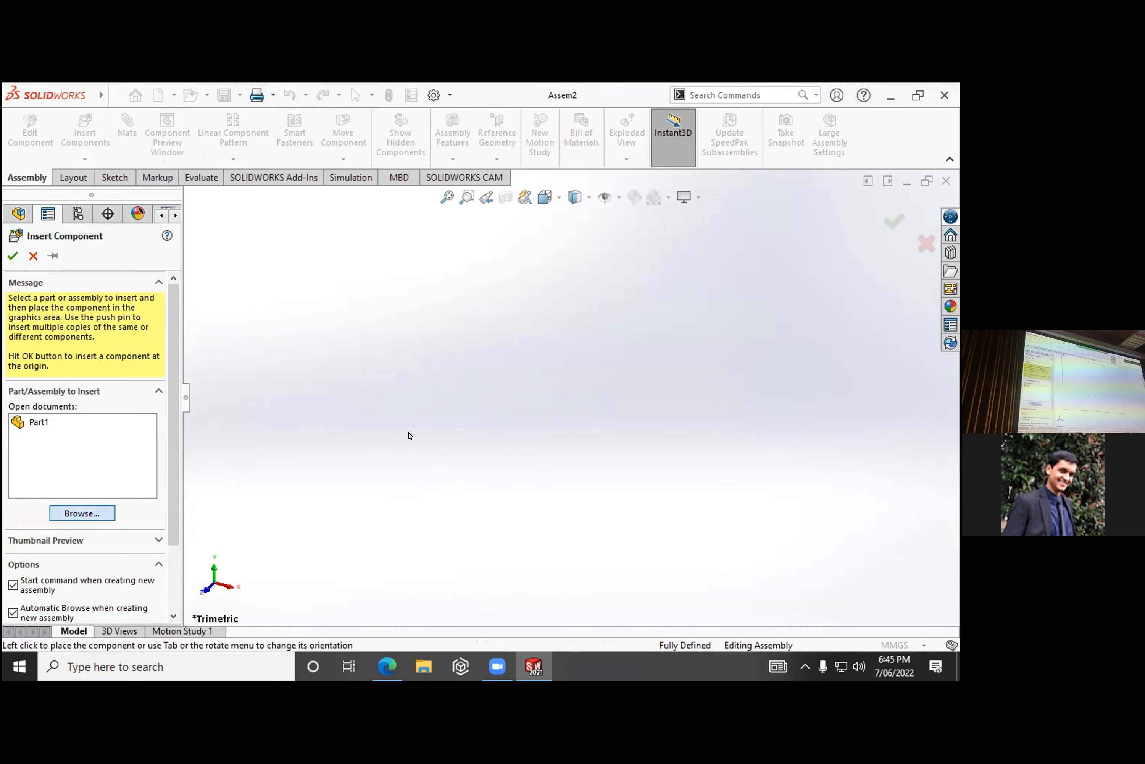
pyautogui.scroll(-5, 415, 413)
pyautogui.click(413, 411)
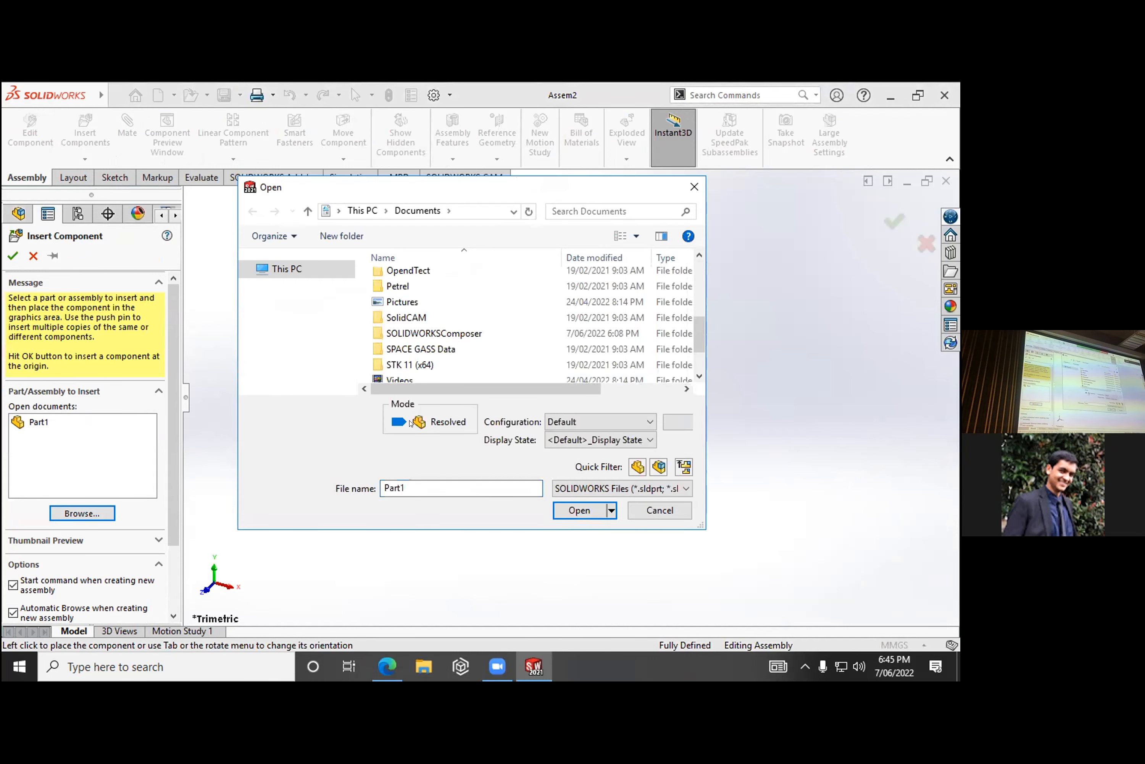
pyautogui.scroll(-2, 419, 364)
pyautogui.keyDown('ctrl'); pyautogui.click(409, 373); pyautogui.keyUp('ctrl')
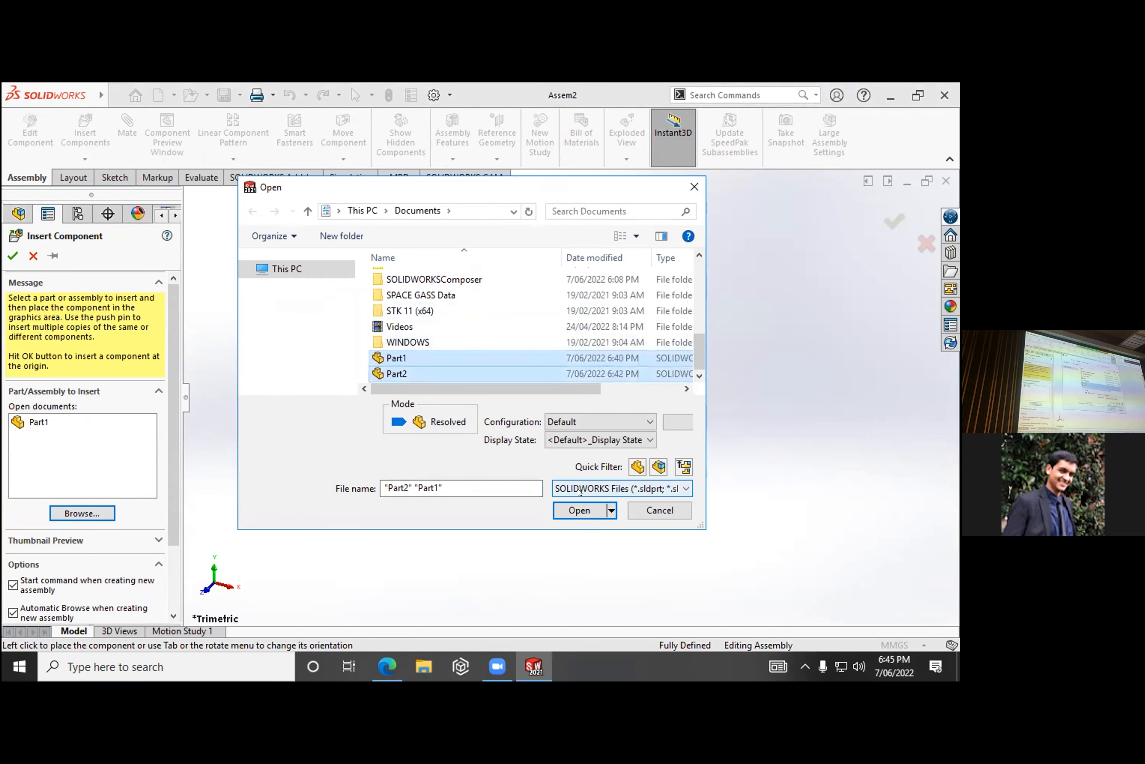
pyautogui.click(579, 509)
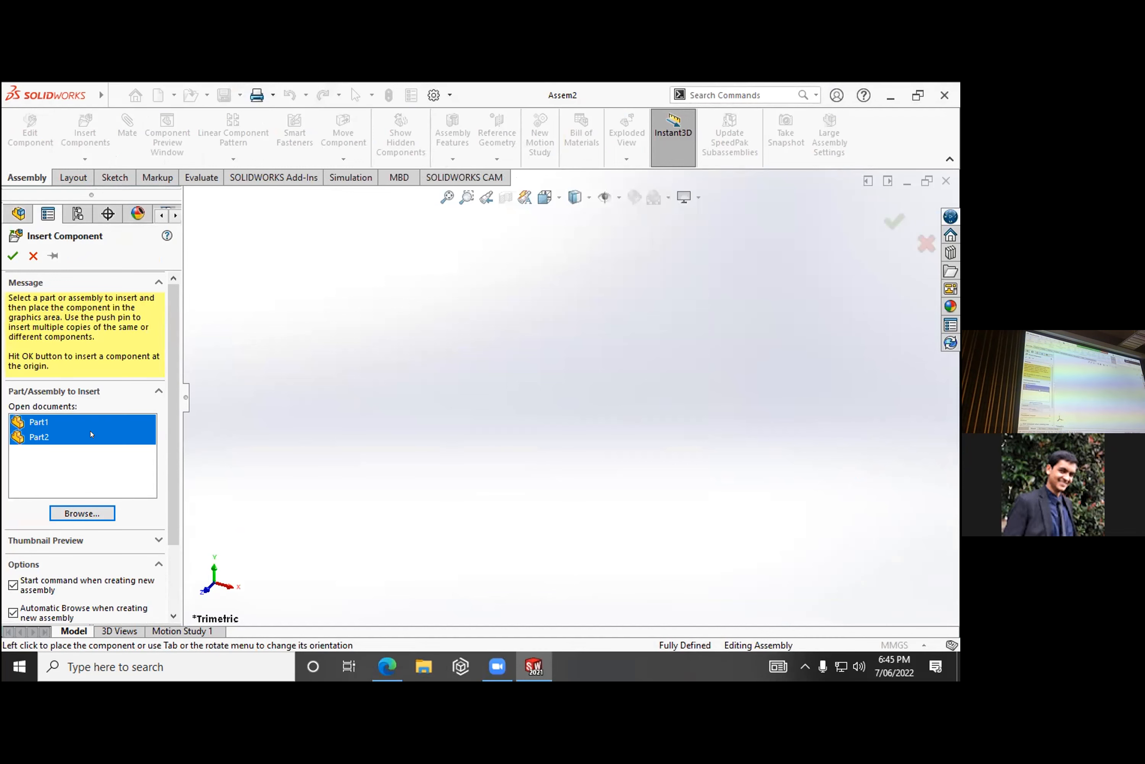
pyautogui.click(91, 434)
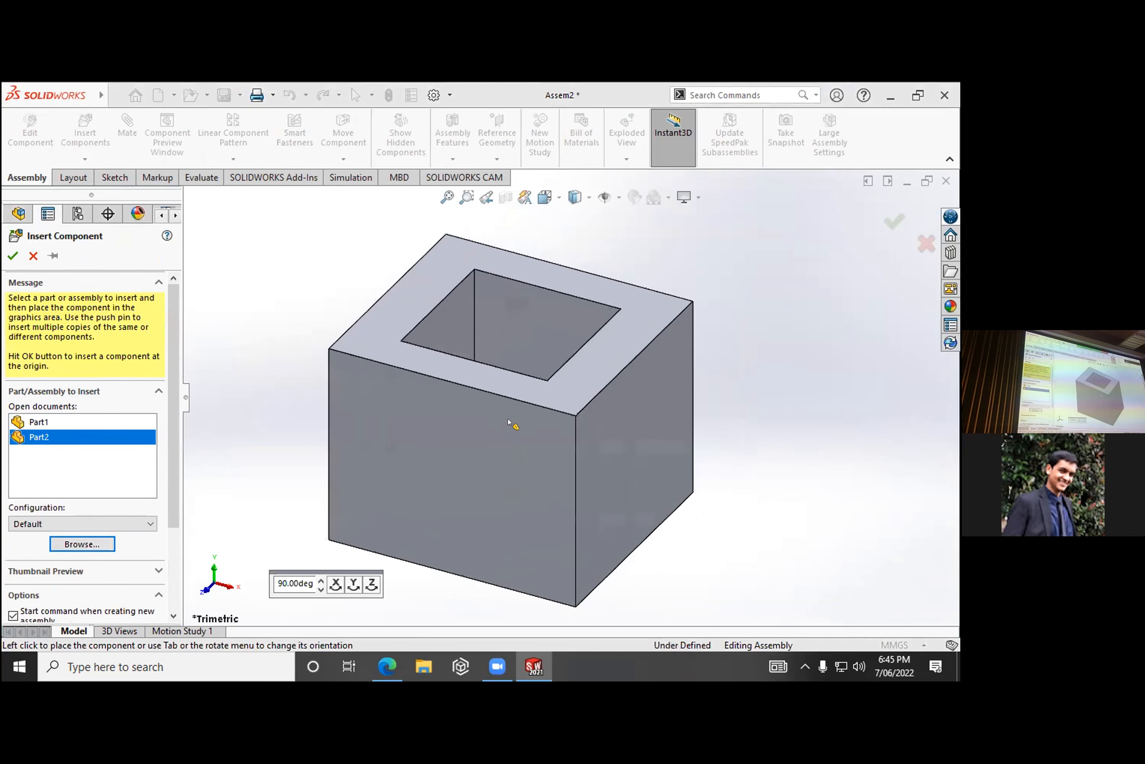
pyautogui.click(200, 409)
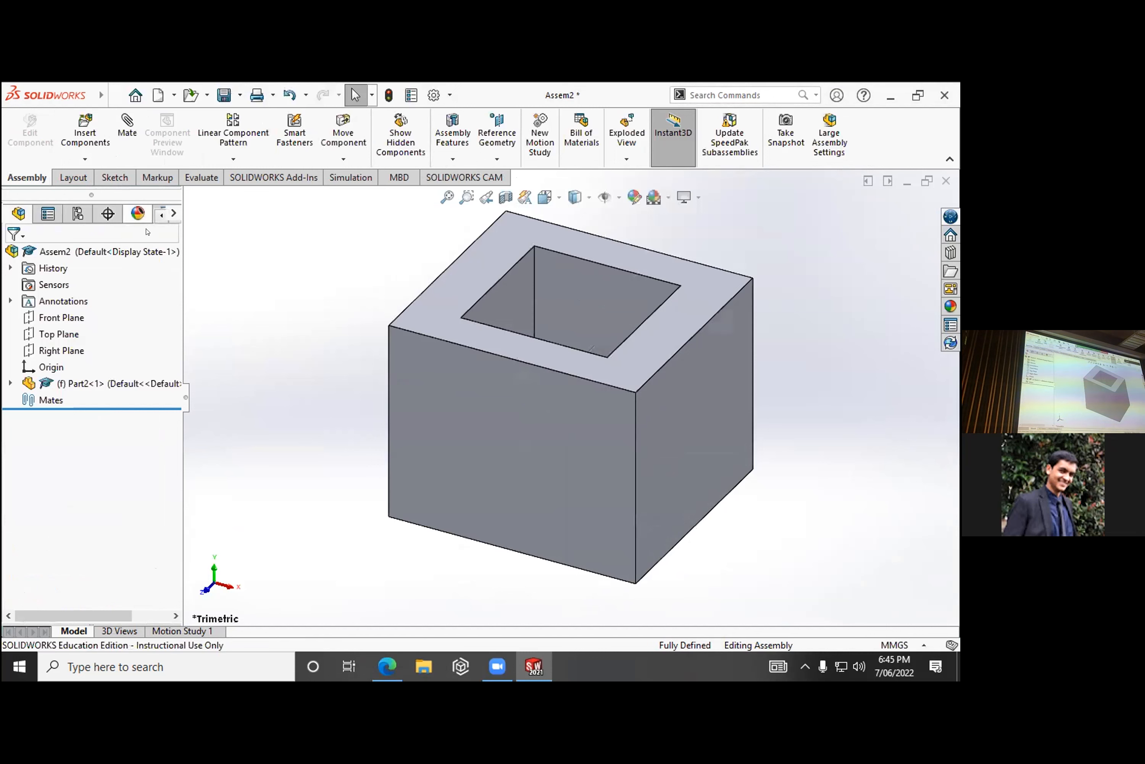
# - Try to insert the open Part1 beside the hollow shaft, and cancel the insertion
pyautogui.click(84, 129)
pyautogui.click(74, 422)
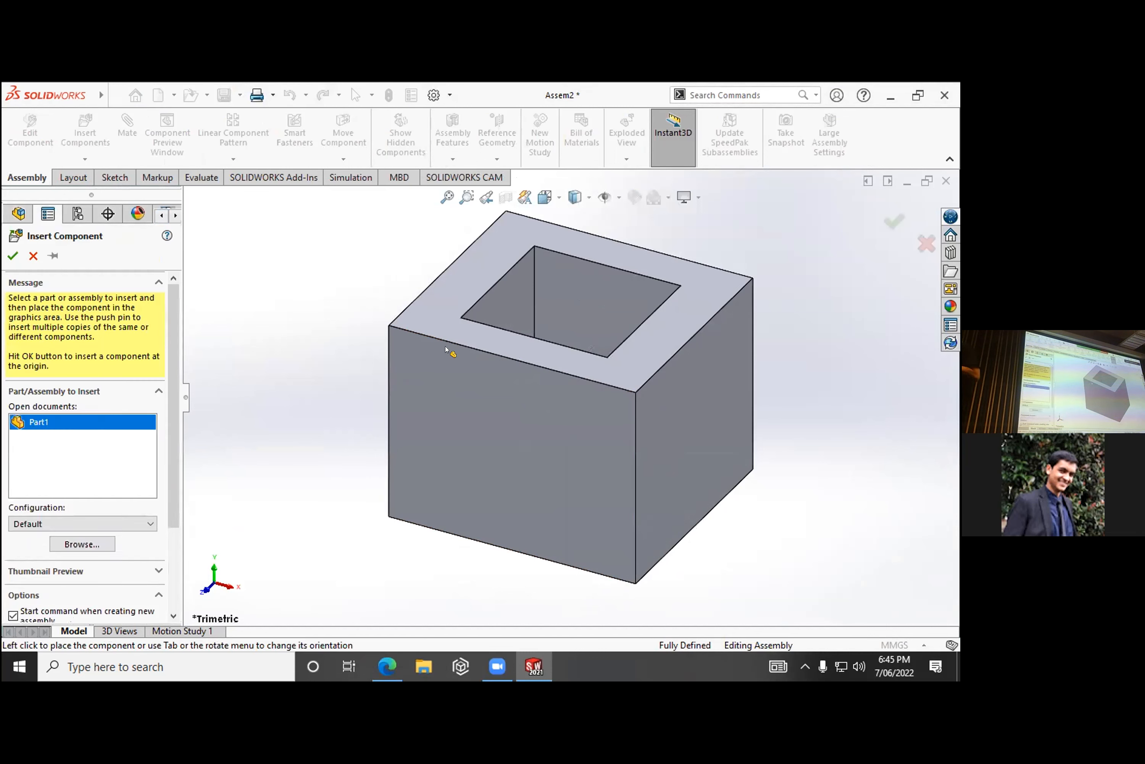
pyautogui.click(55, 436)
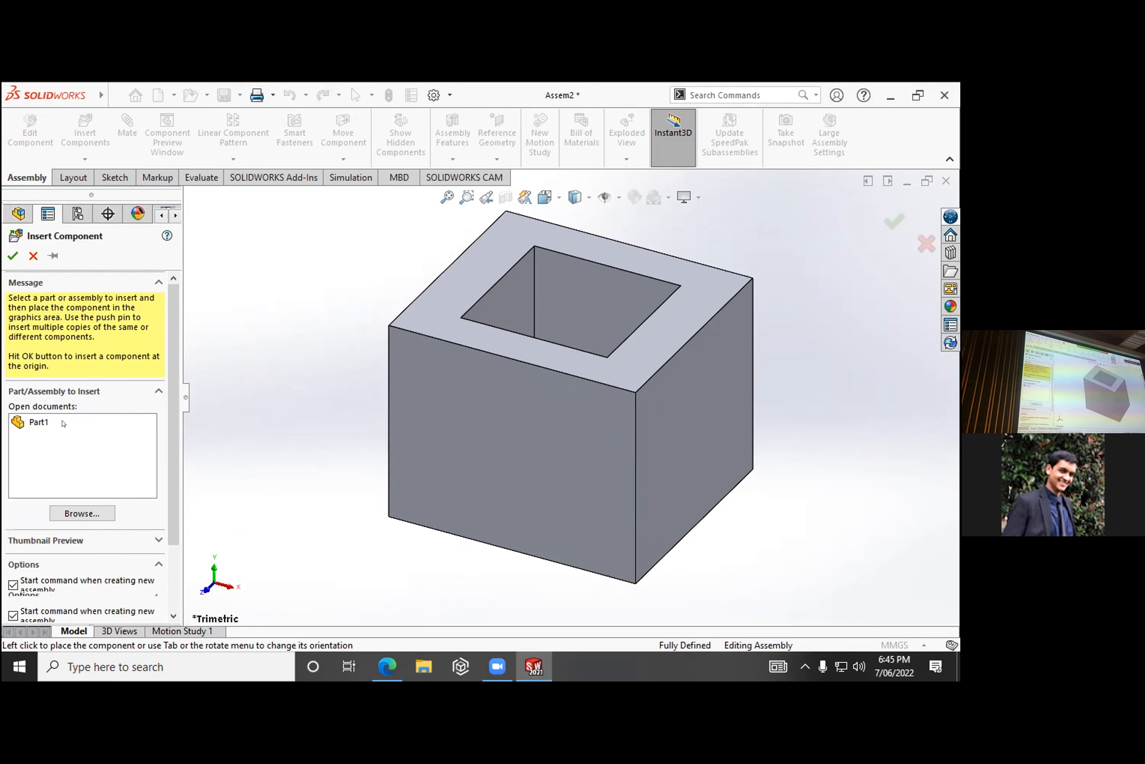
pyautogui.click(102, 422)
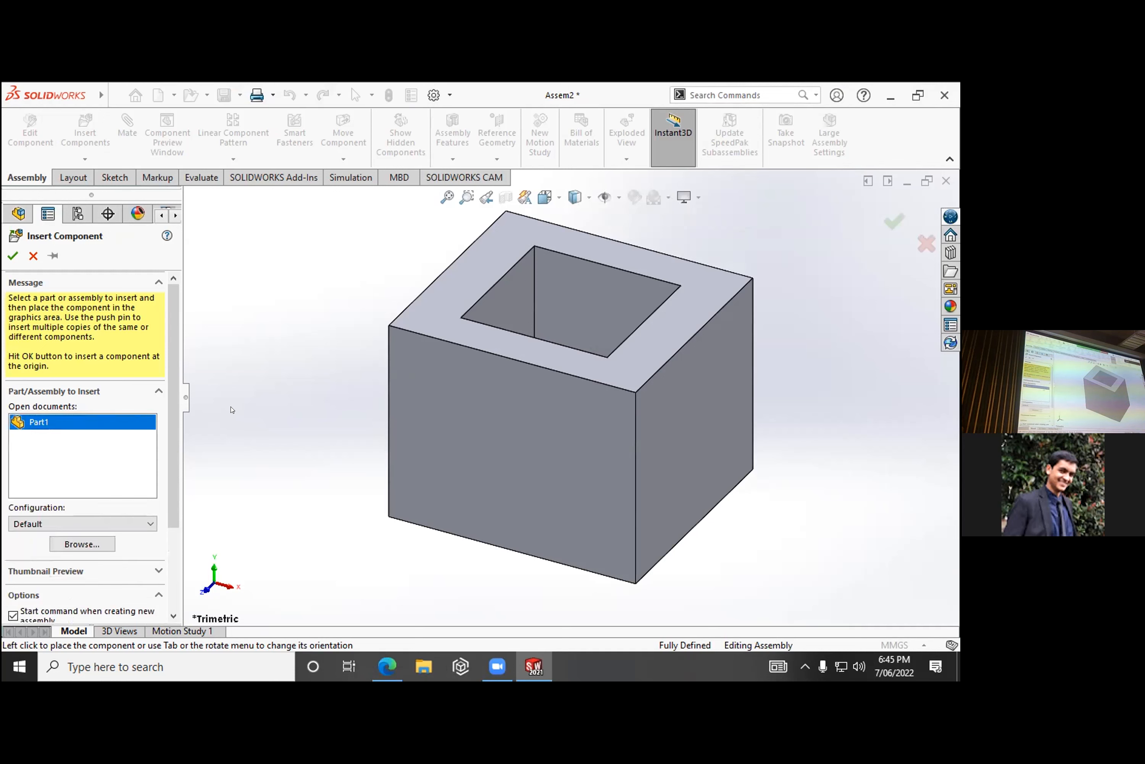
pyautogui.click(103, 423)
pyautogui.click(26, 423)
pyautogui.click(33, 255)
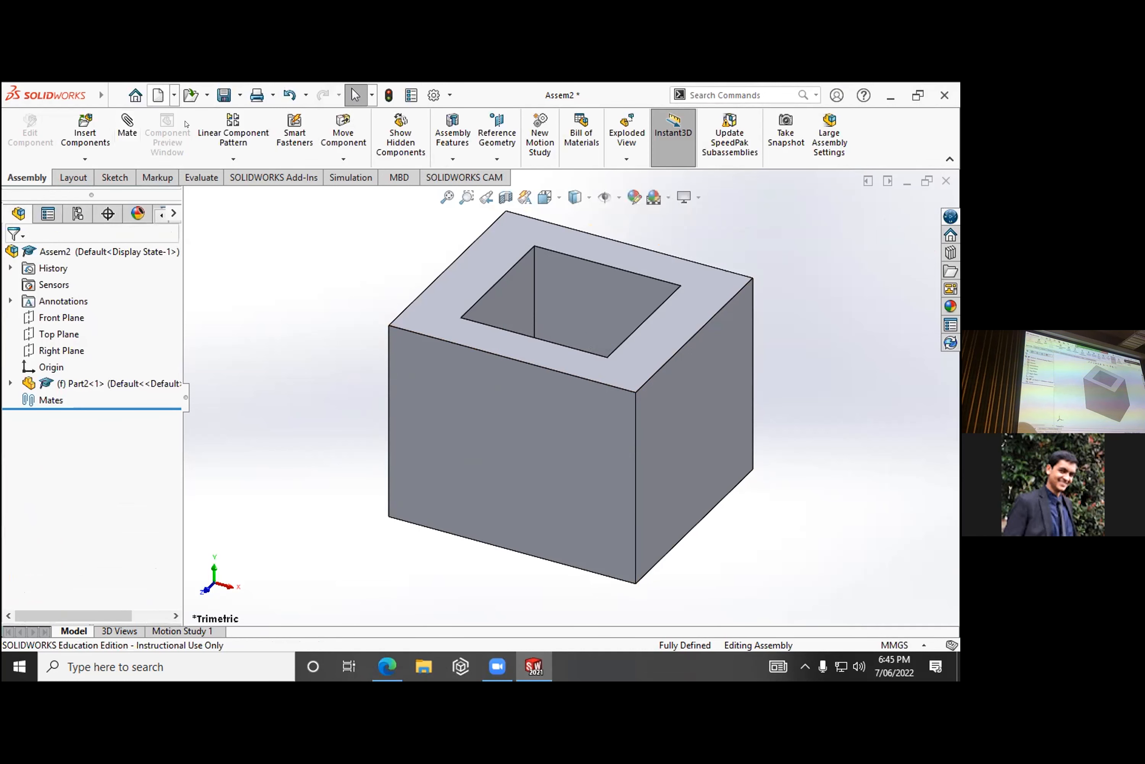
# - Return to the key part by opening Part1 from Documents
pyautogui.click(157, 95)
pyautogui.click(646, 560)
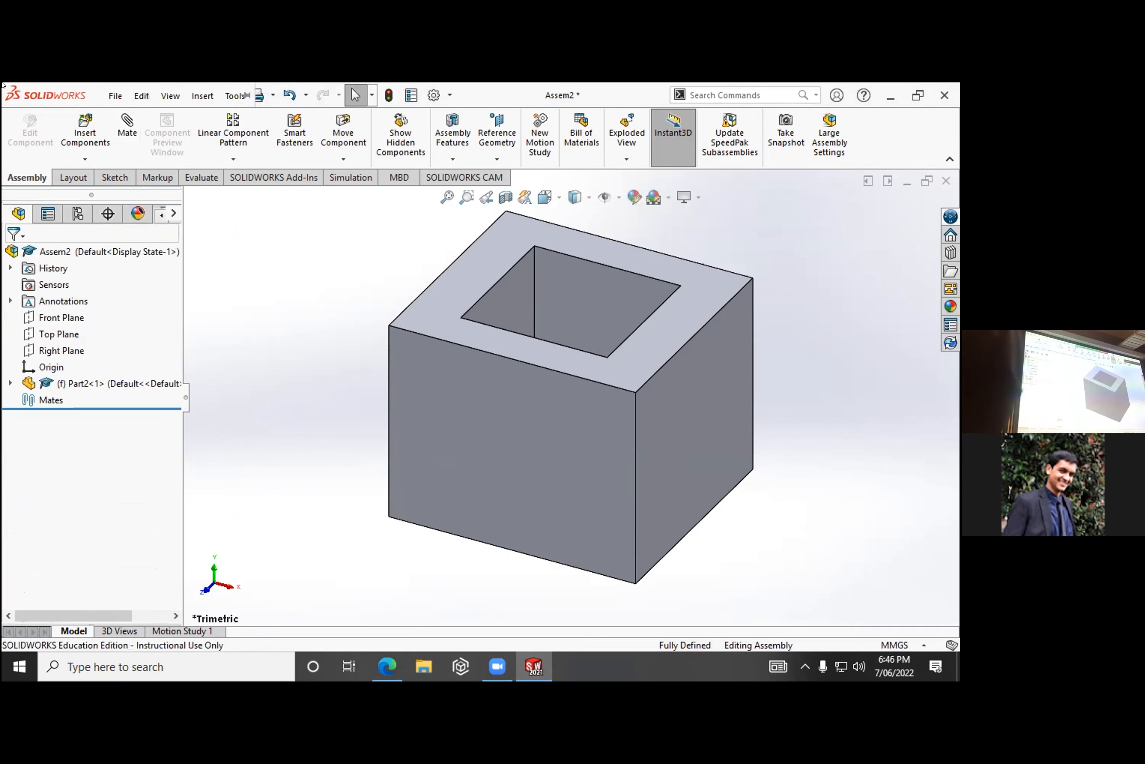
pyautogui.click(114, 96)
pyautogui.click(450, 243)
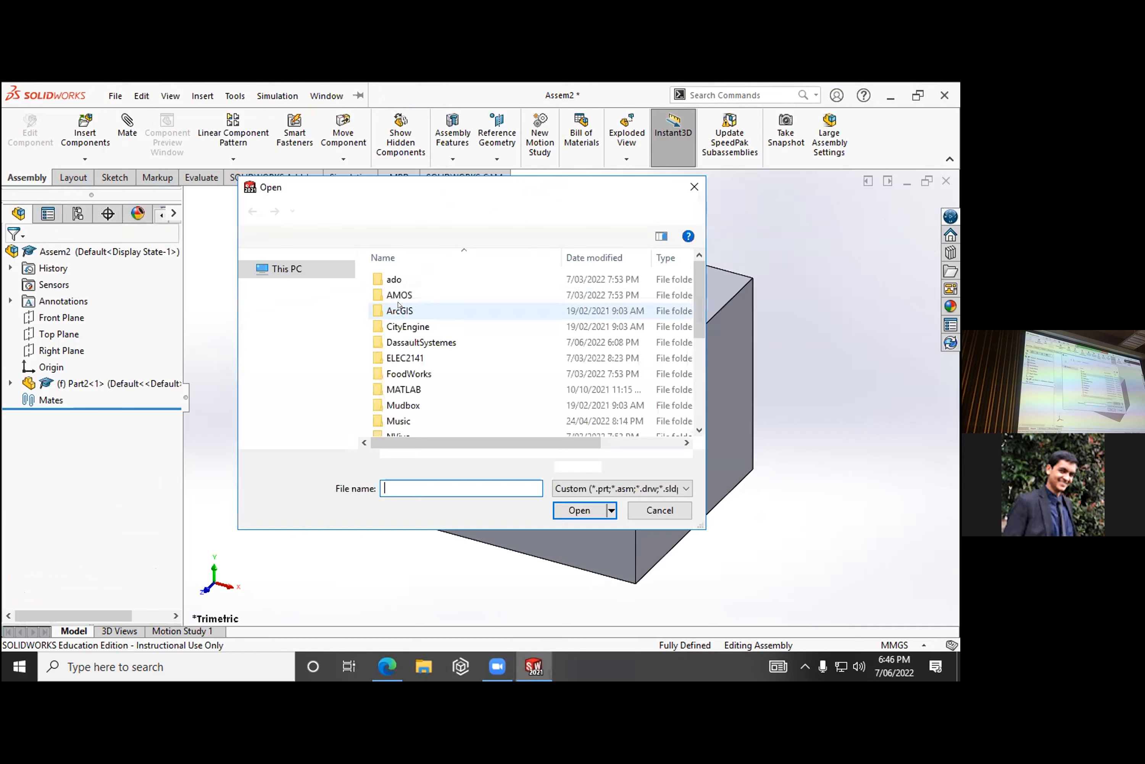
pyautogui.scroll(-4, 429, 355)
pyautogui.click(410, 412)
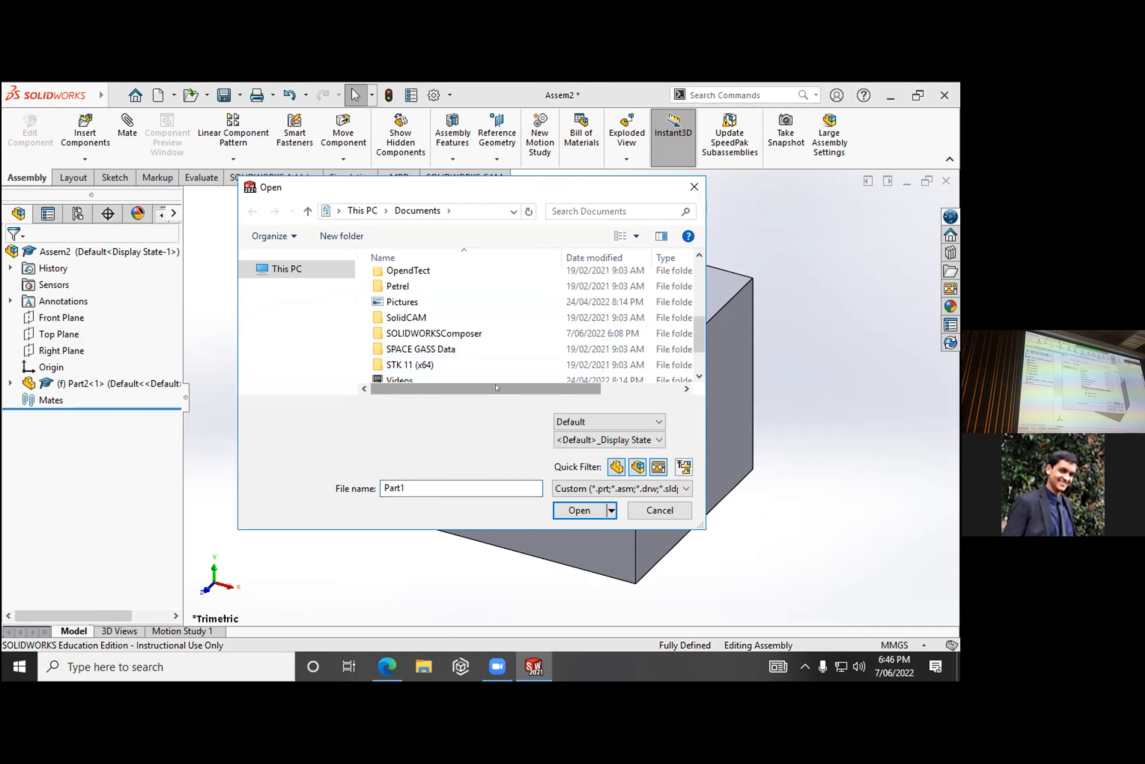
pyautogui.click(579, 510)
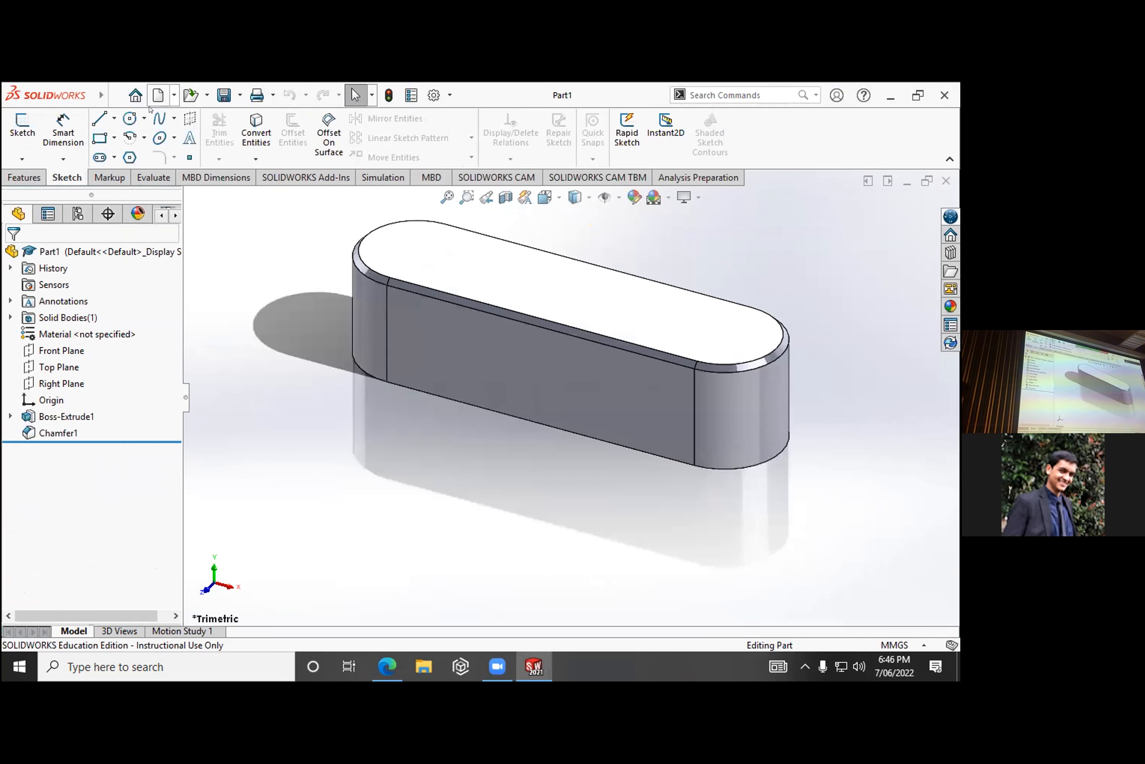
# - Save the key part in Documents under the new name Part3
pyautogui.click(114, 97)
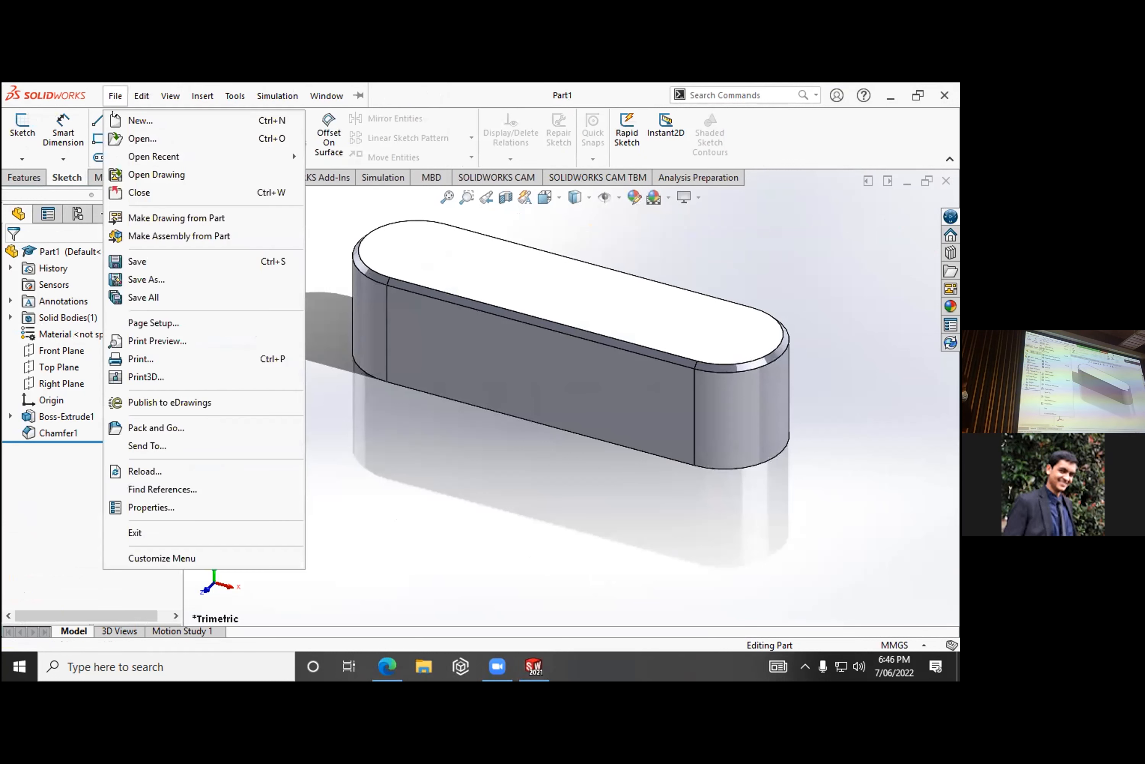
pyautogui.click(156, 279)
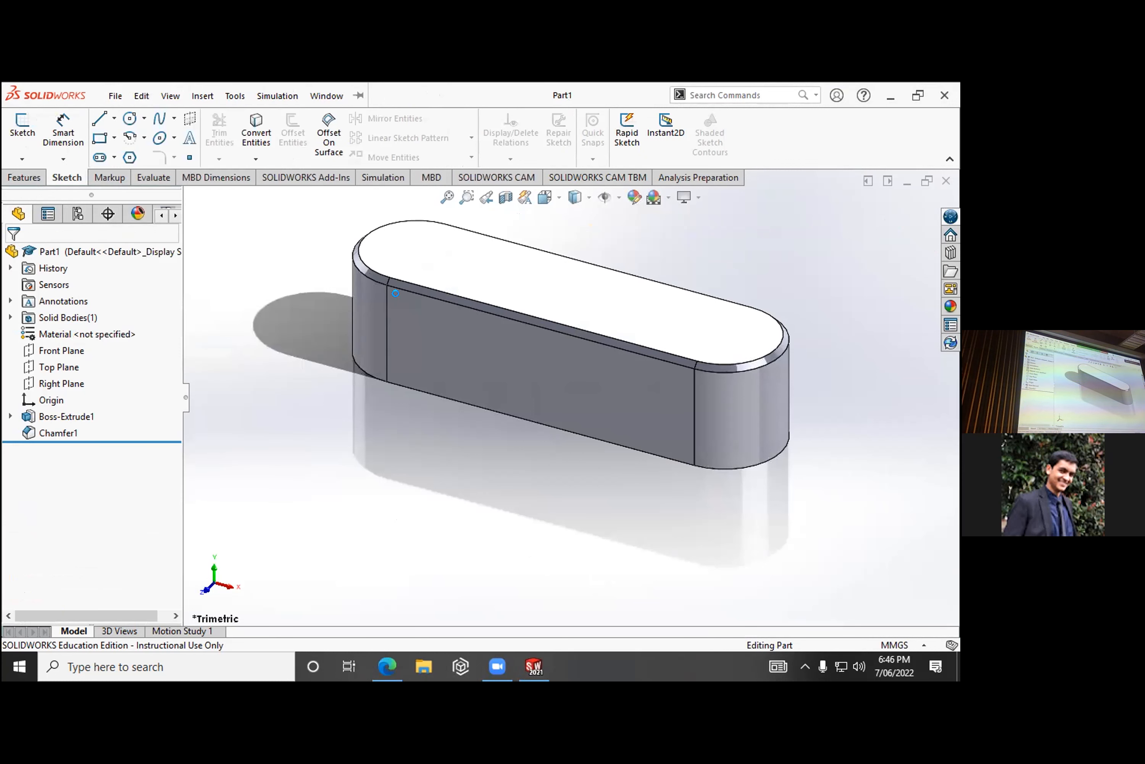
pyautogui.click(377, 389)
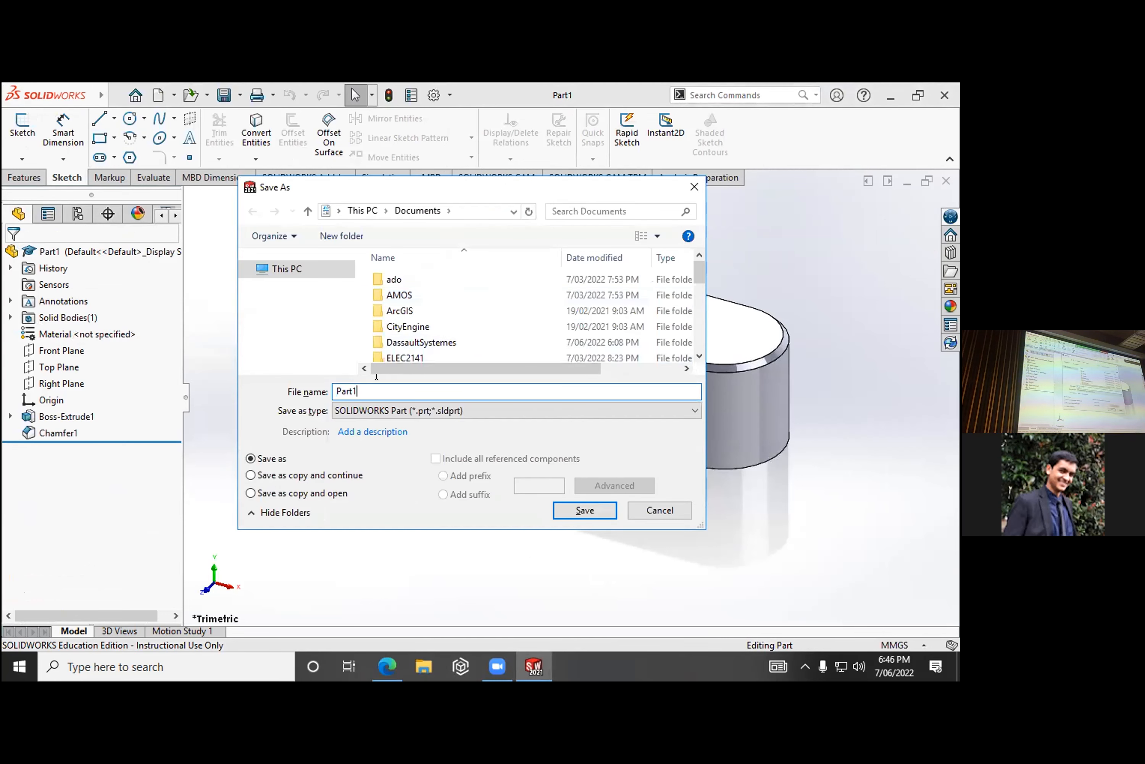
pyautogui.press('Return')
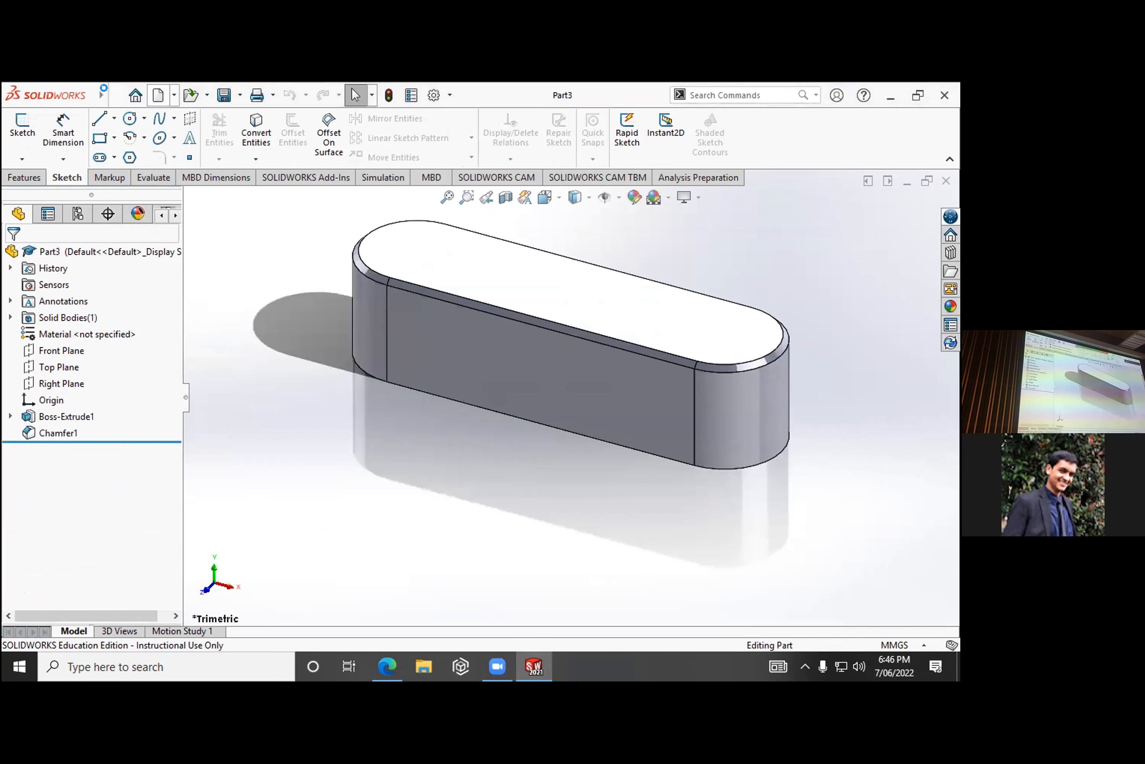
# - Create another new assembly document while the renamed key part stays open
pyautogui.click(174, 94)
pyautogui.click(115, 95)
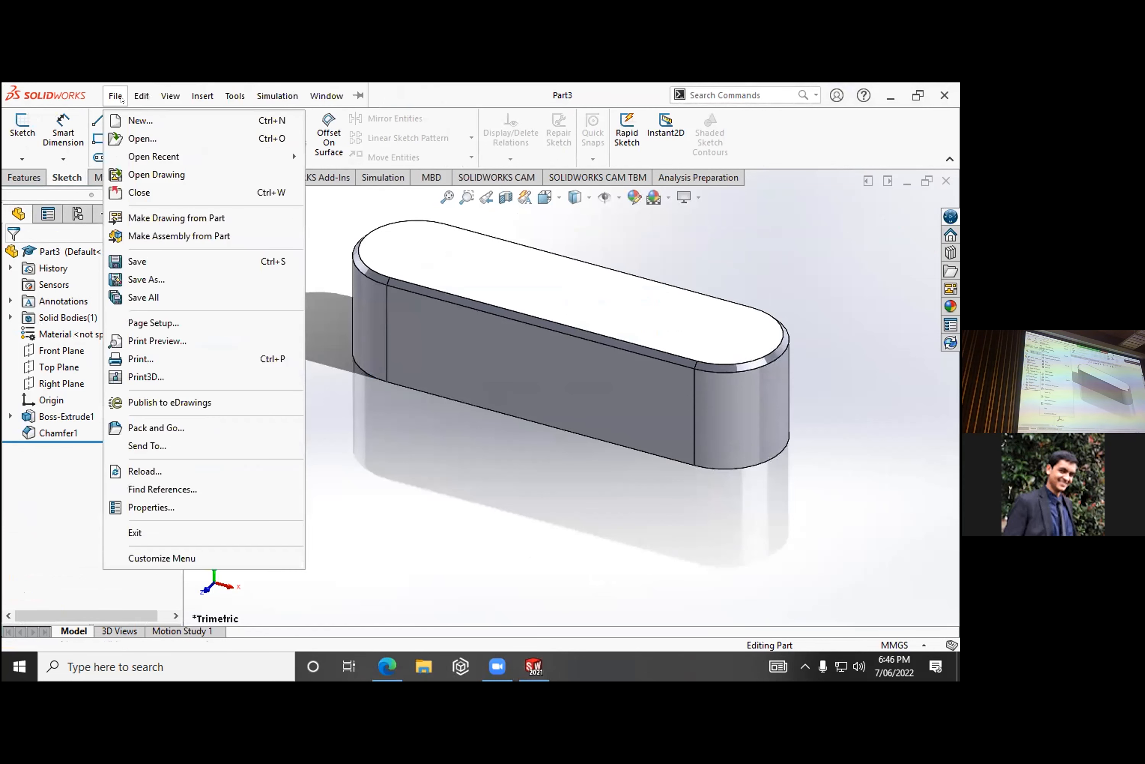
pyautogui.click(139, 144)
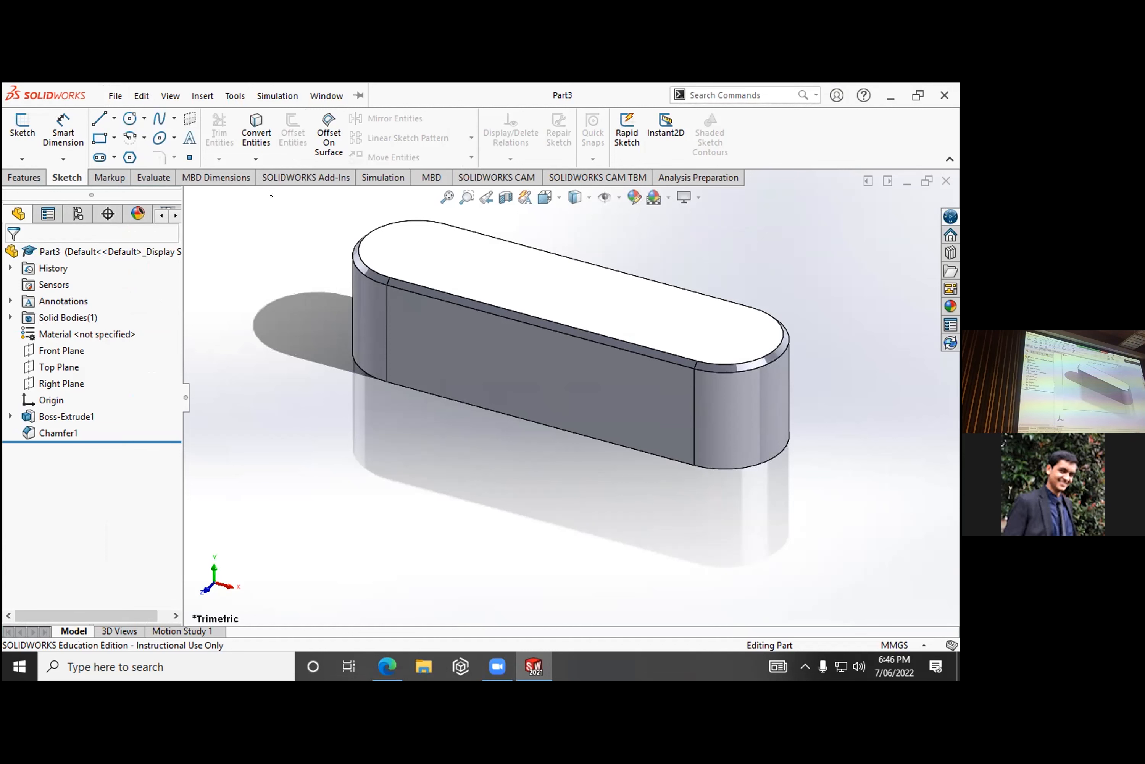
pyautogui.click(659, 510)
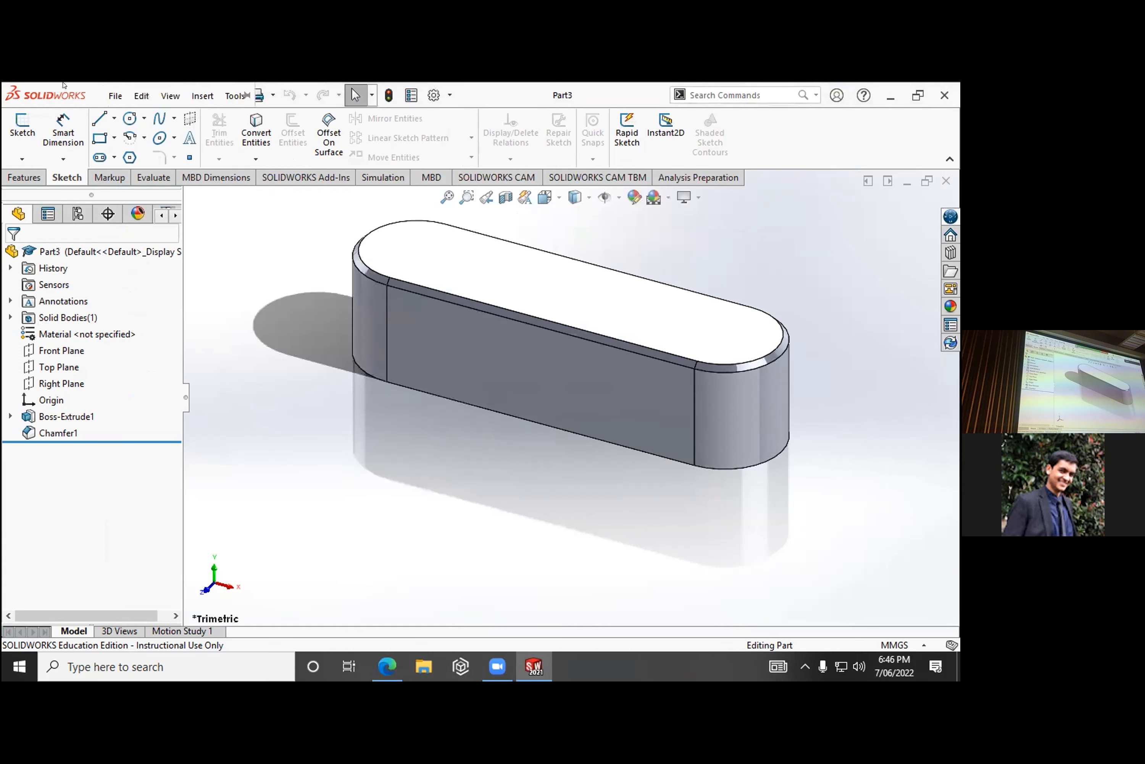
pyautogui.click(115, 96)
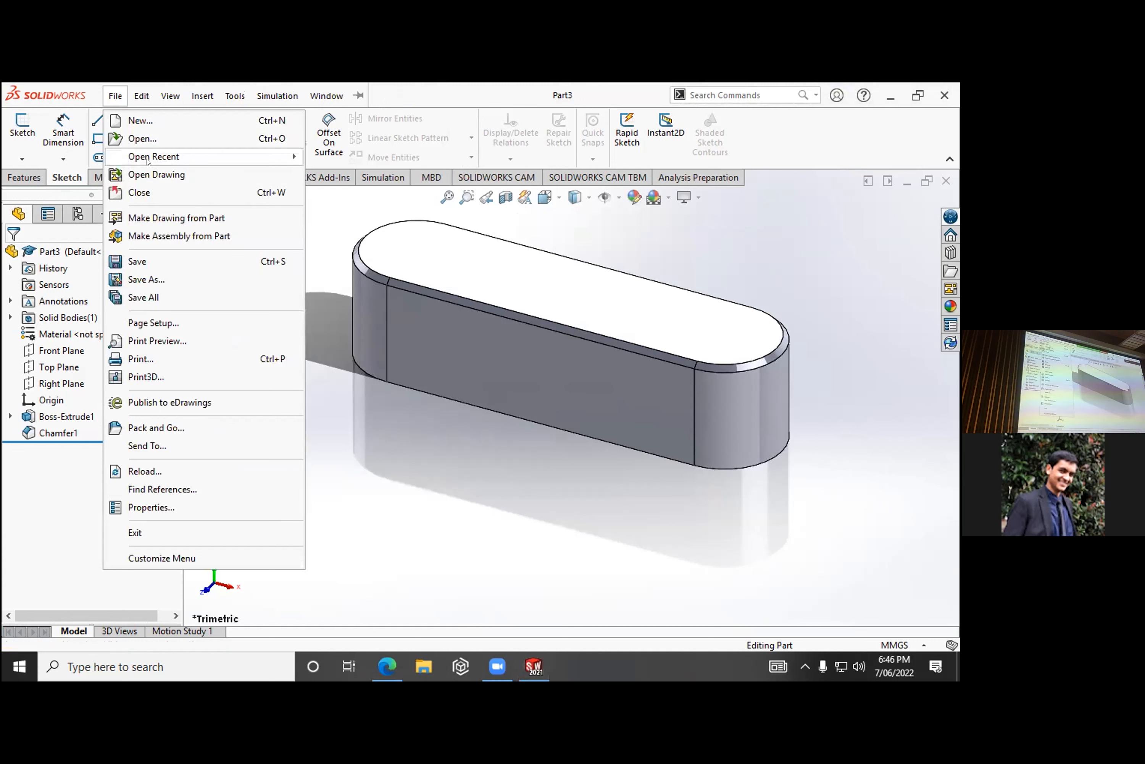
pyautogui.click(143, 121)
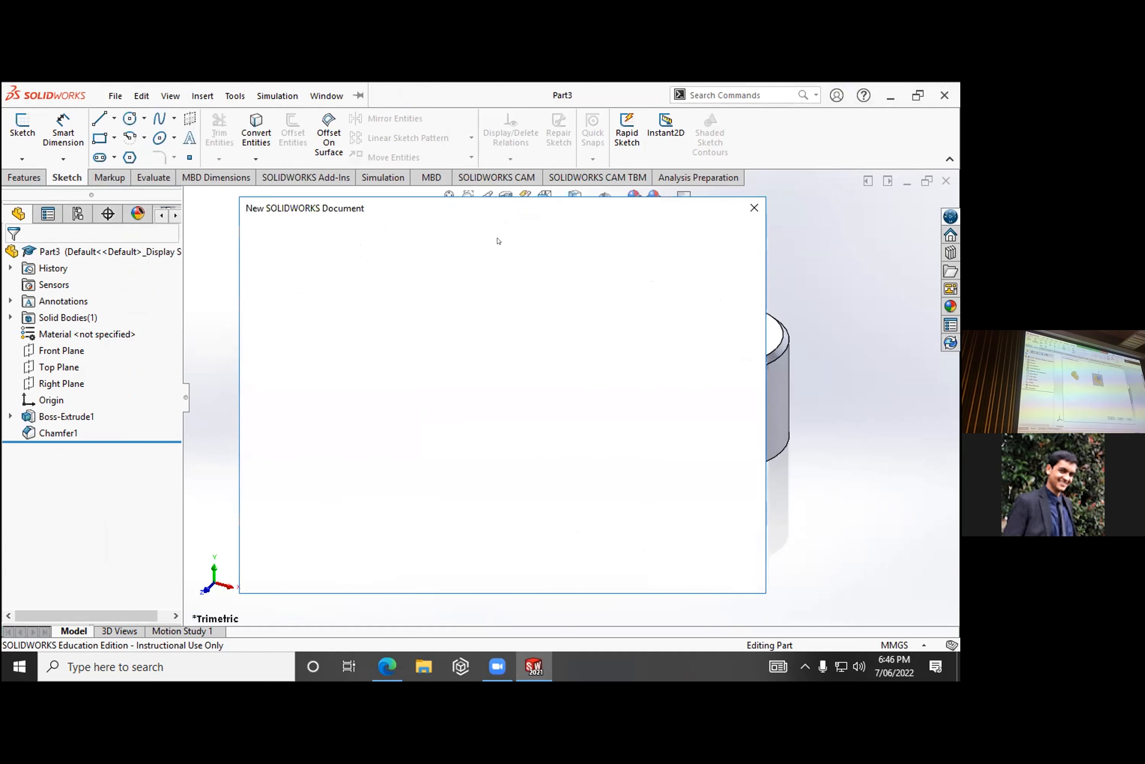
pyautogui.click(573, 561)
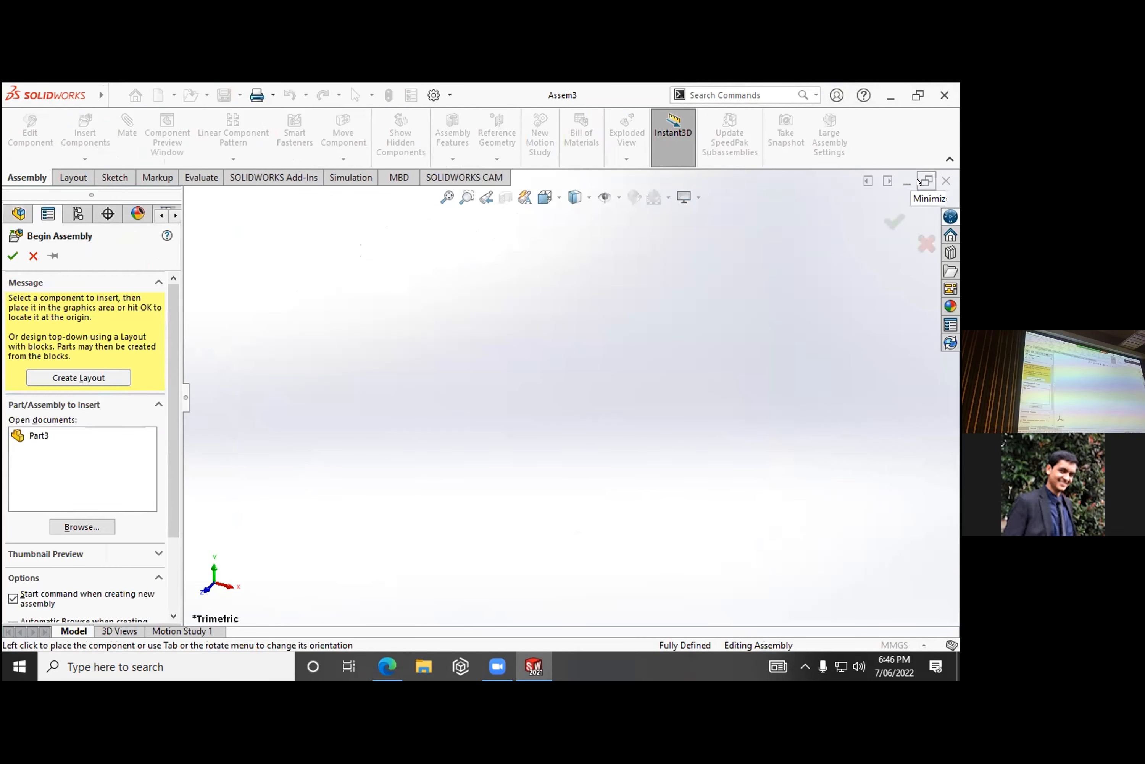
# - Select Part2 and Part3 from Documents, place the hollow shaft first, and place the key just above its opening
pyautogui.click(74, 526)
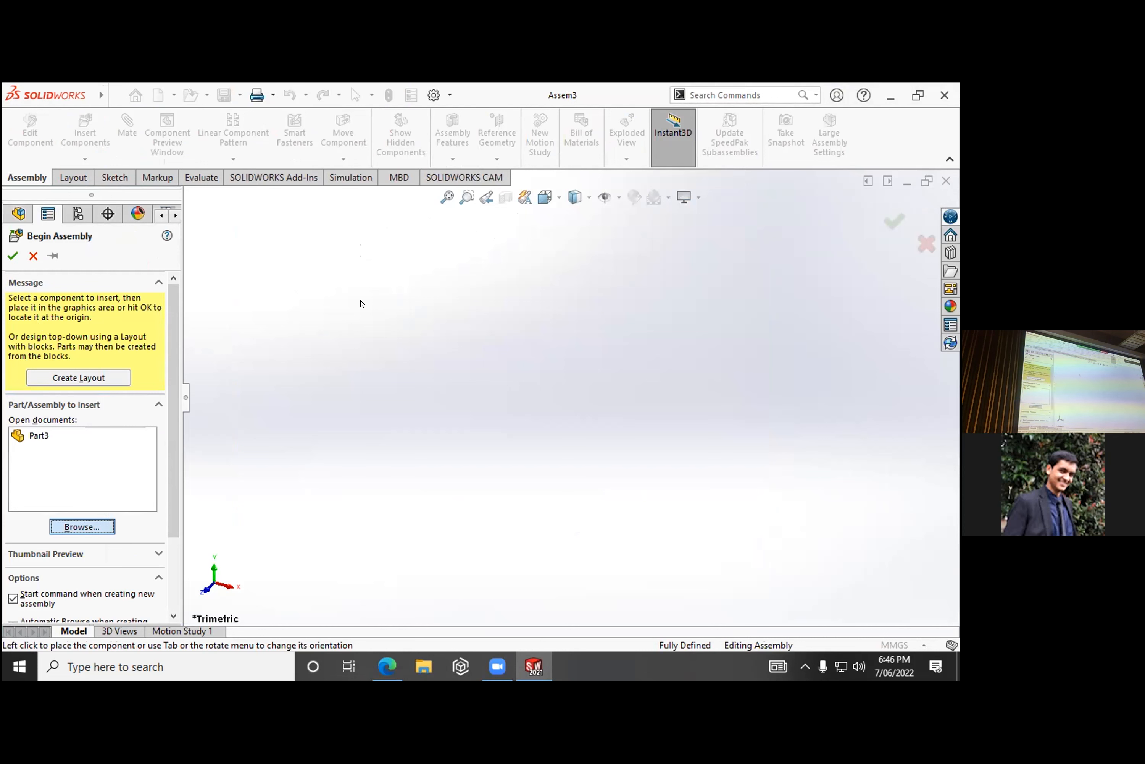
pyautogui.scroll(-5, 464, 344)
pyautogui.click(409, 424)
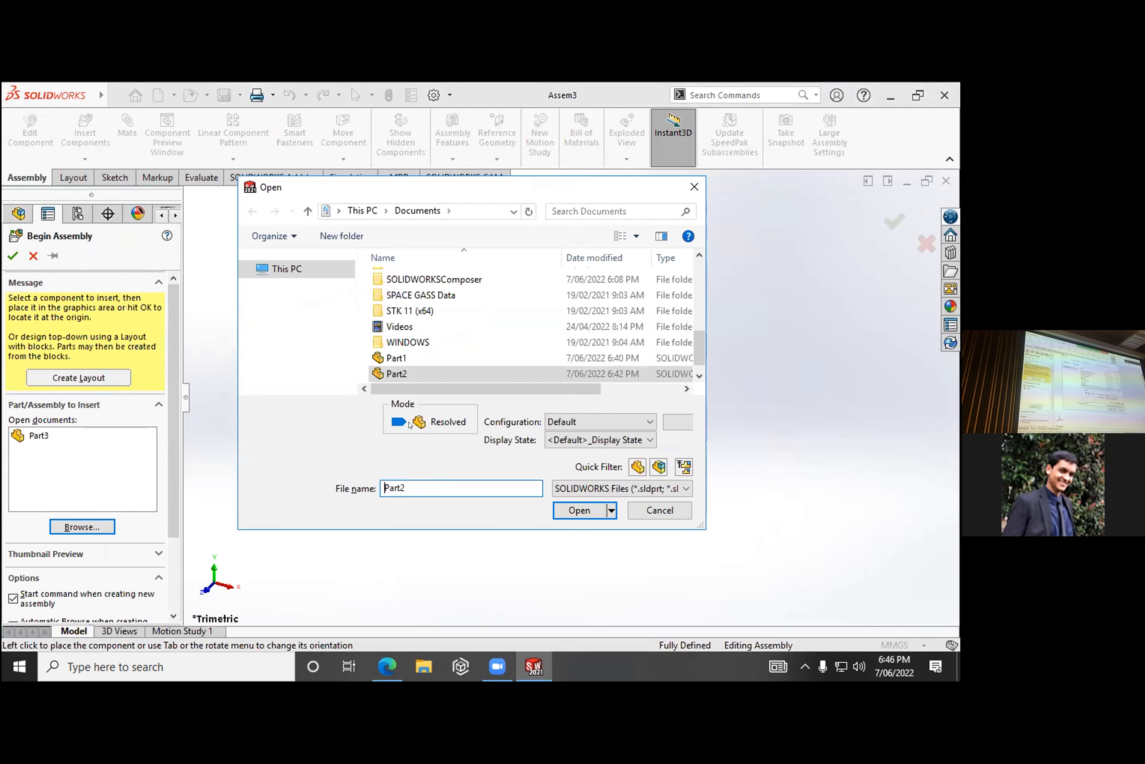
pyautogui.scroll(-1, 402, 373)
pyautogui.keyDown('ctrl'); pyautogui.click(402, 373); pyautogui.keyUp('ctrl')
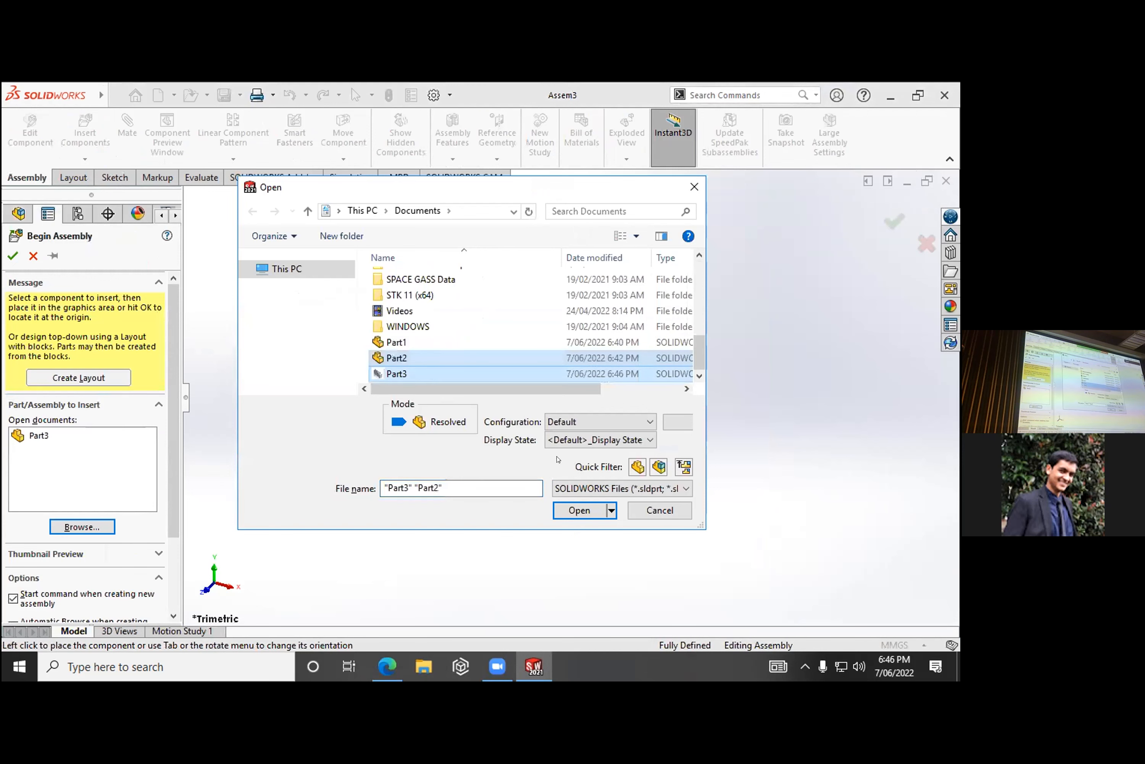
pyautogui.click(579, 509)
pyautogui.click(495, 399)
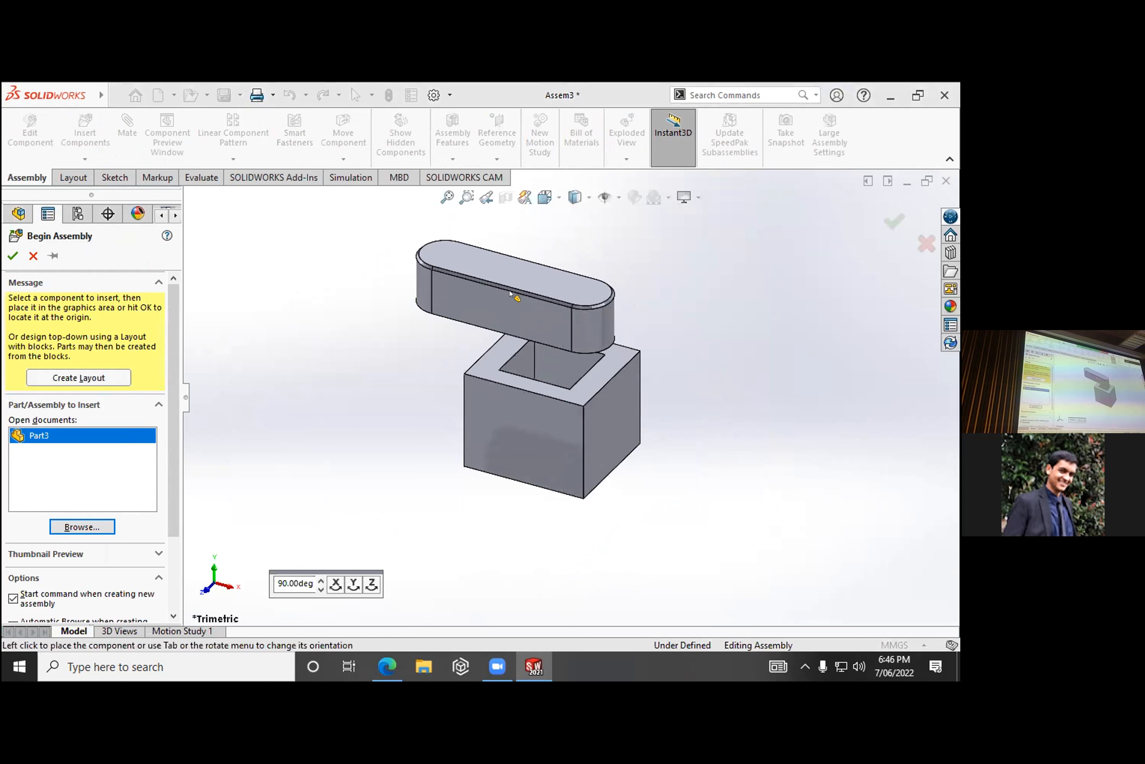
pyautogui.click(493, 301)
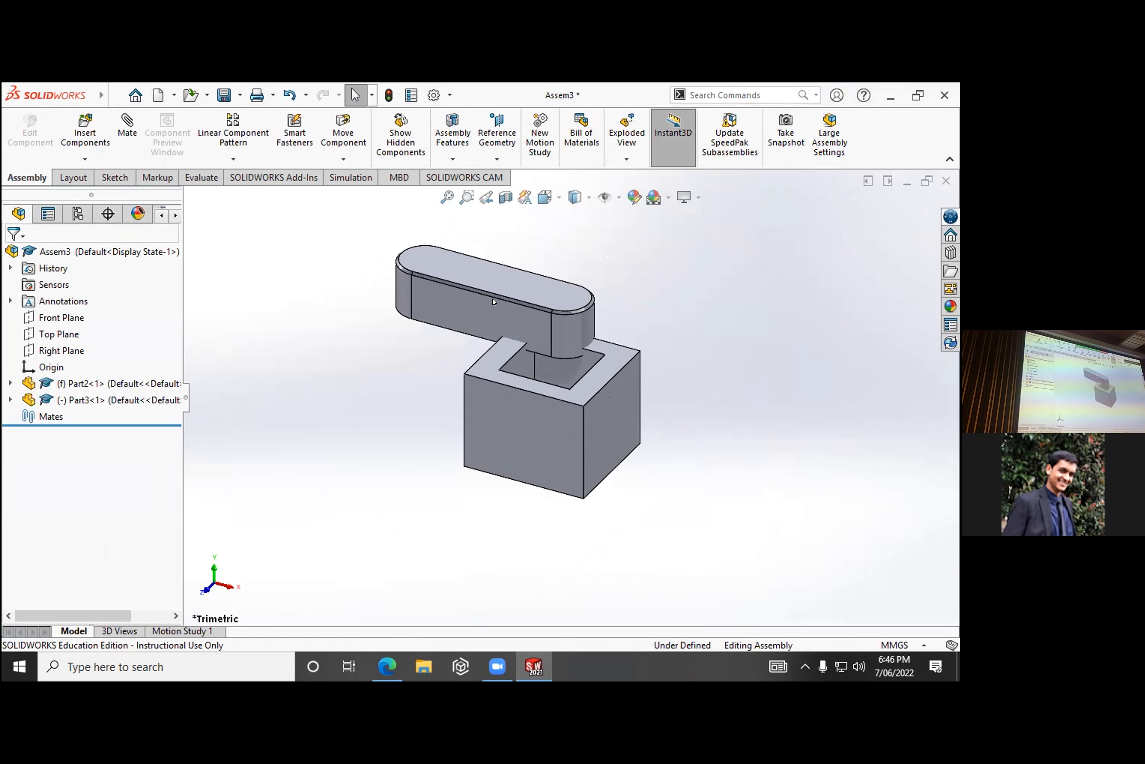
# - Switch to the Canva workshop presentation in the browser to view the Making an Assembly slide
pyautogui.hotkey('alt', 'Tab')
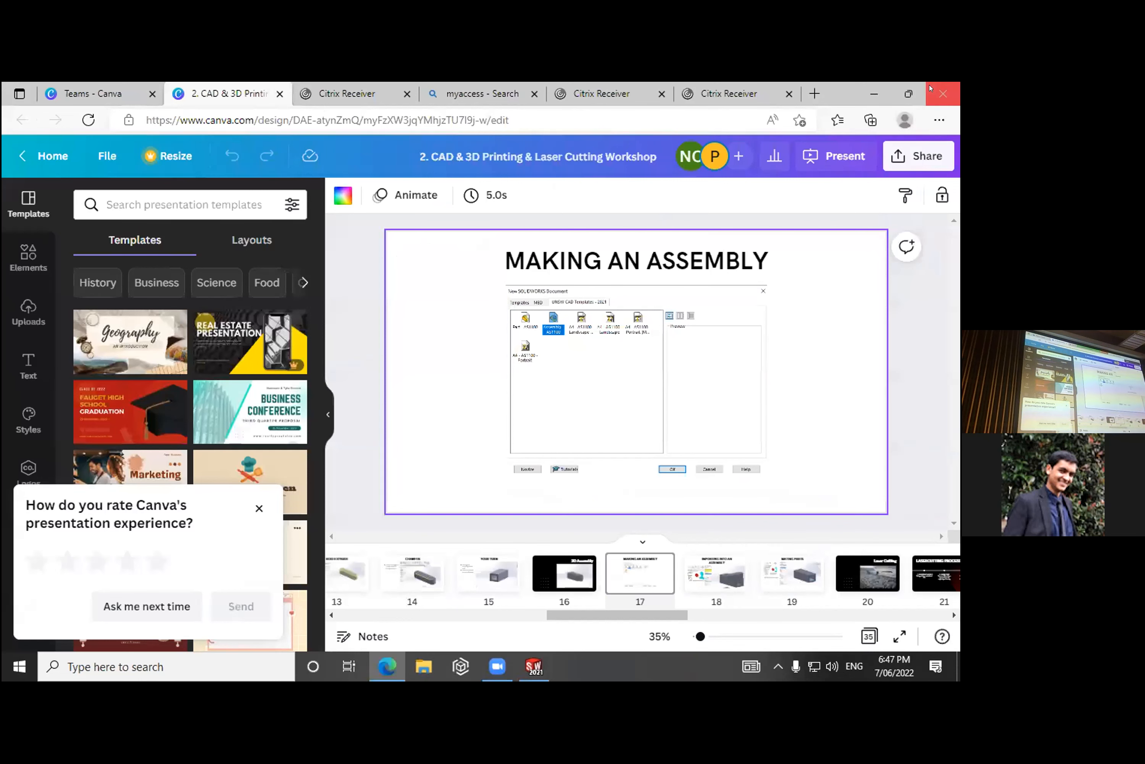
# - Present the workshop slides in full screen and advance from Making an Assembly to the Mating Parts slide
pyautogui.click(798, 313)
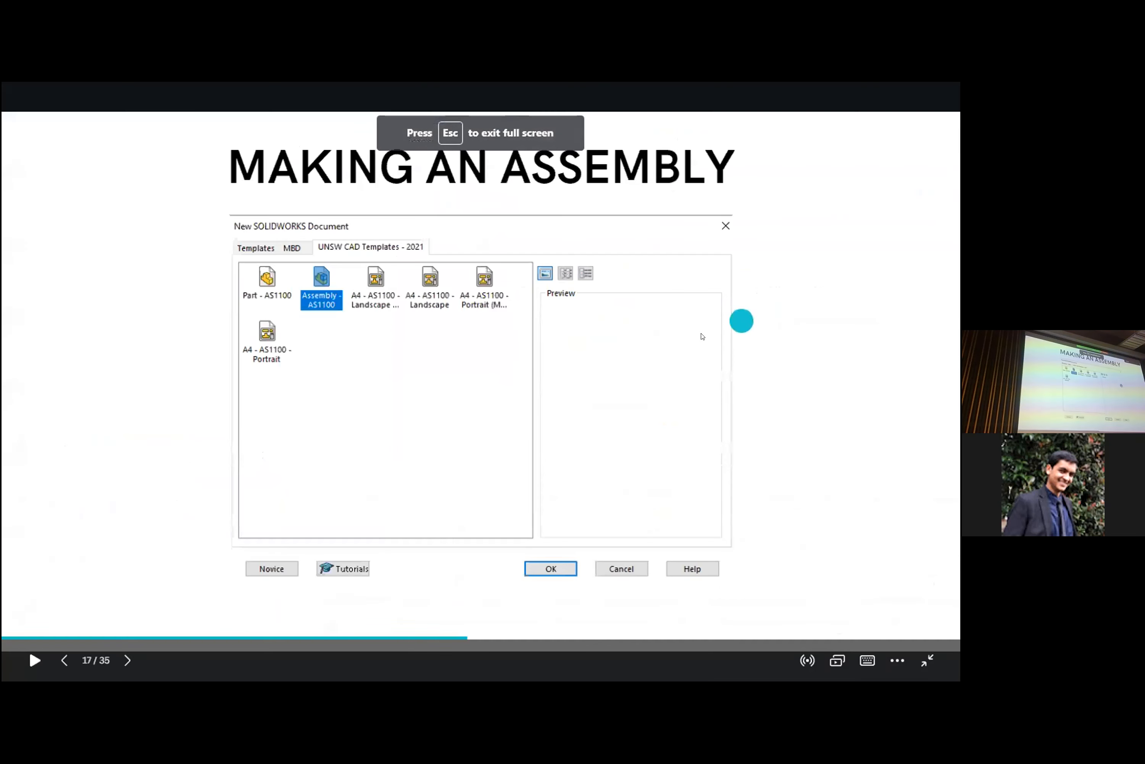
pyautogui.click(703, 337)
pyautogui.click(703, 337)
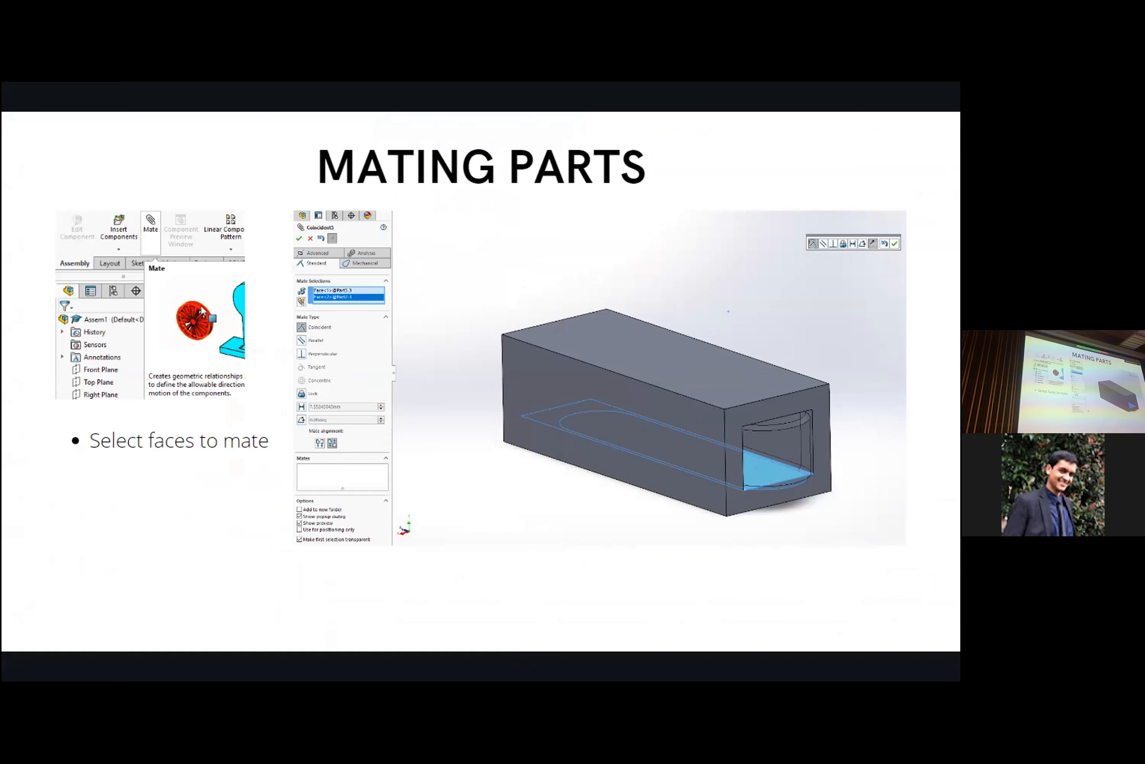
# - Switch to SOLIDWORKS and mate the key's large top face coincident with an inner wall of the hollow shaft's opening
pyautogui.hotkey('alt', 'Tab')
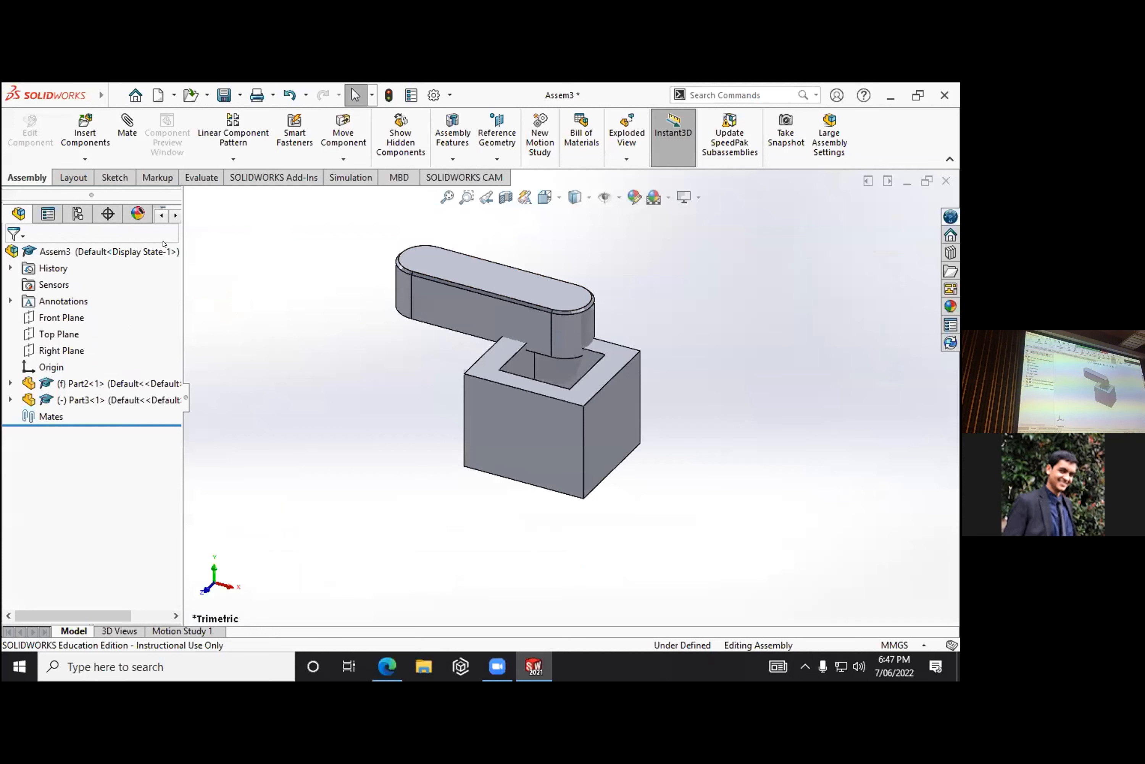
pyautogui.click(127, 126)
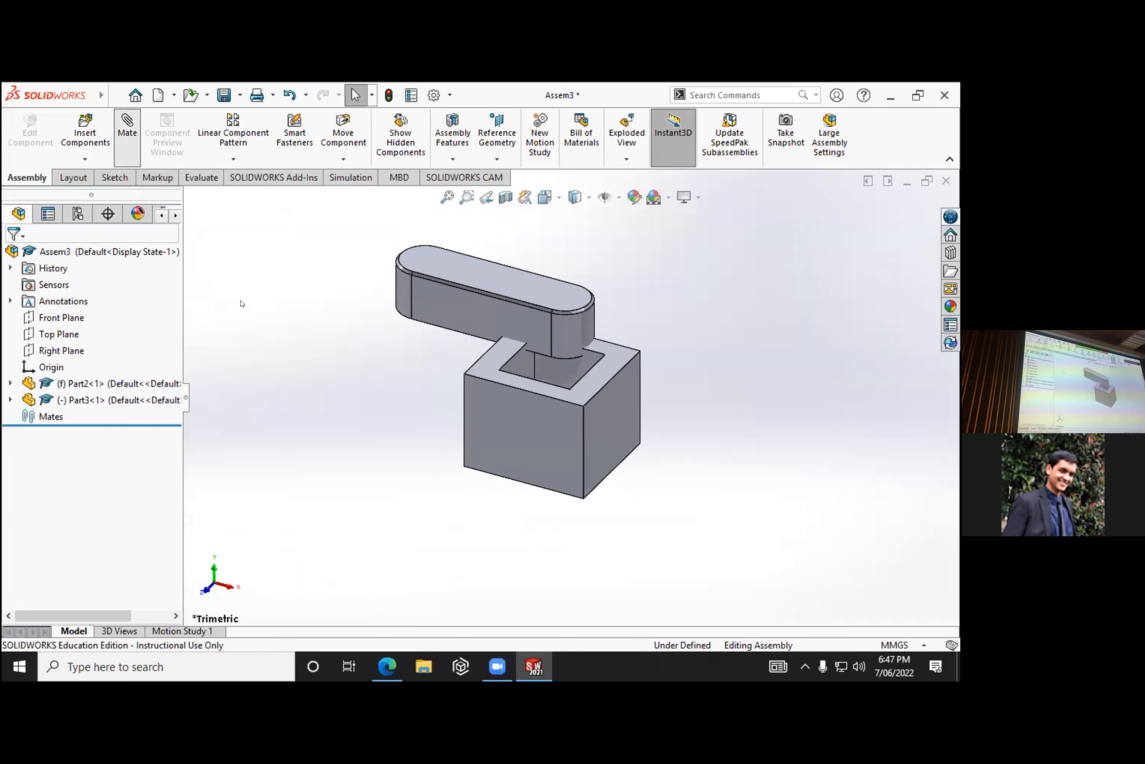
pyautogui.click(473, 270)
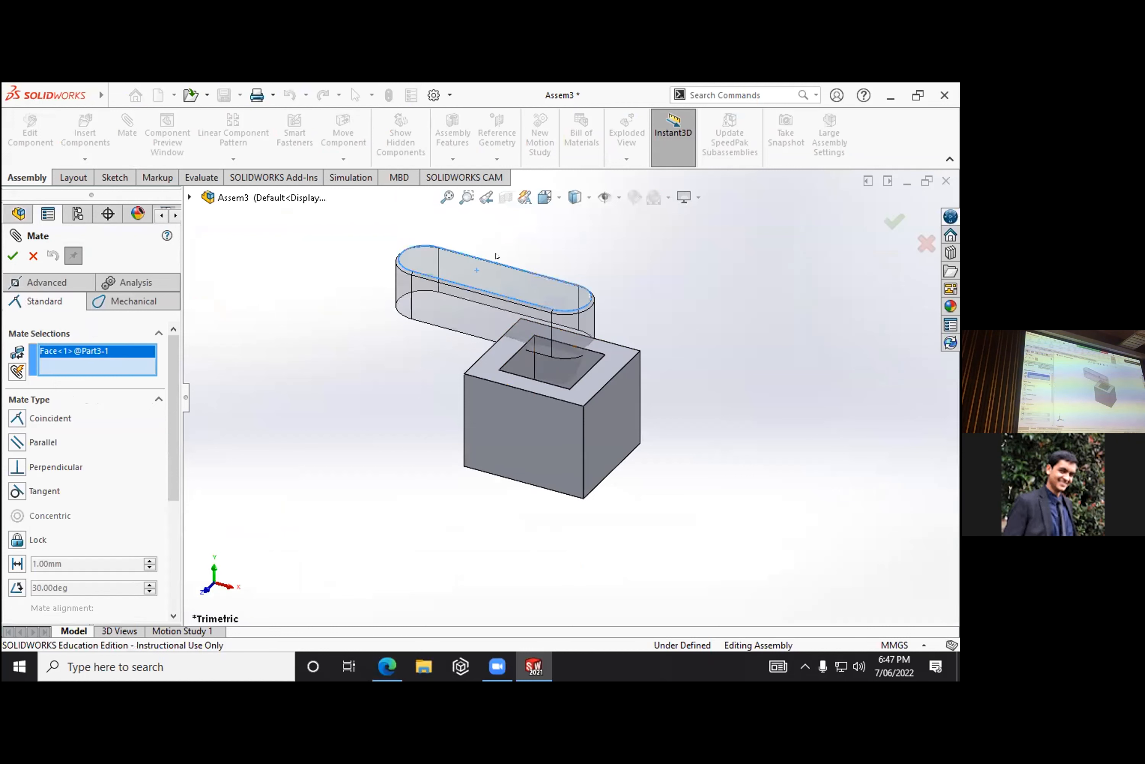
pyautogui.click(556, 377)
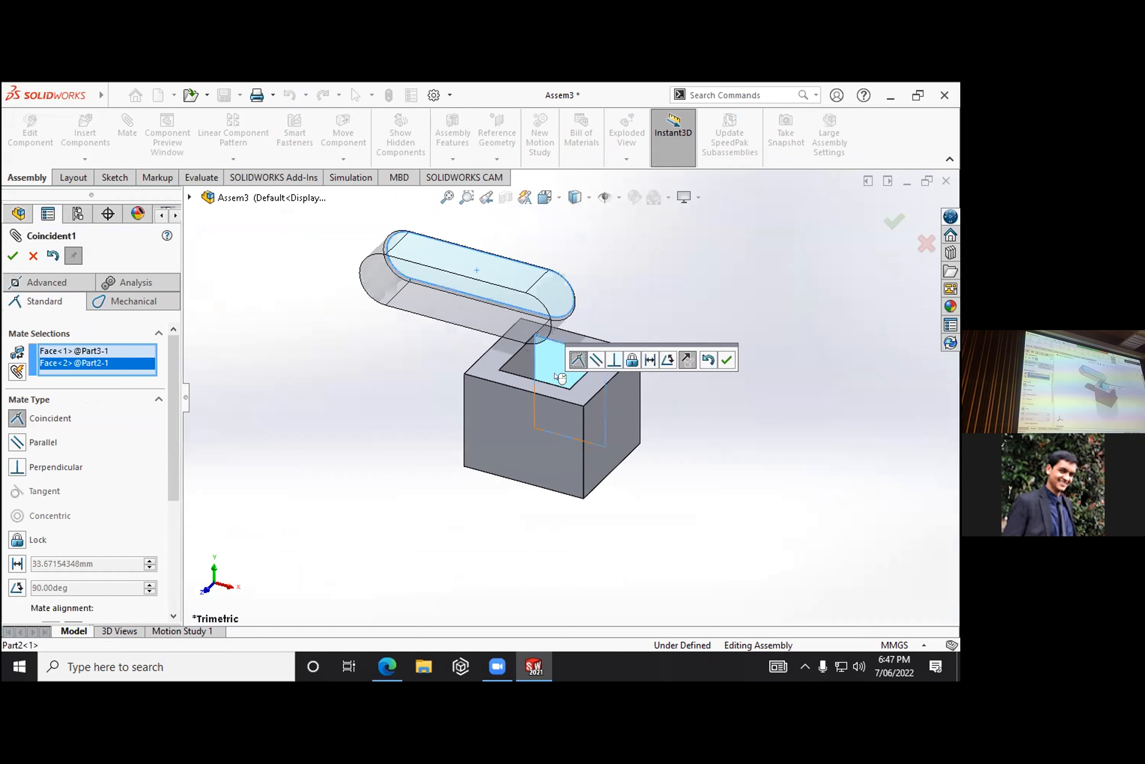
pyautogui.click(14, 255)
pyautogui.moveTo(403, 291); pyautogui.dragTo(389, 267)
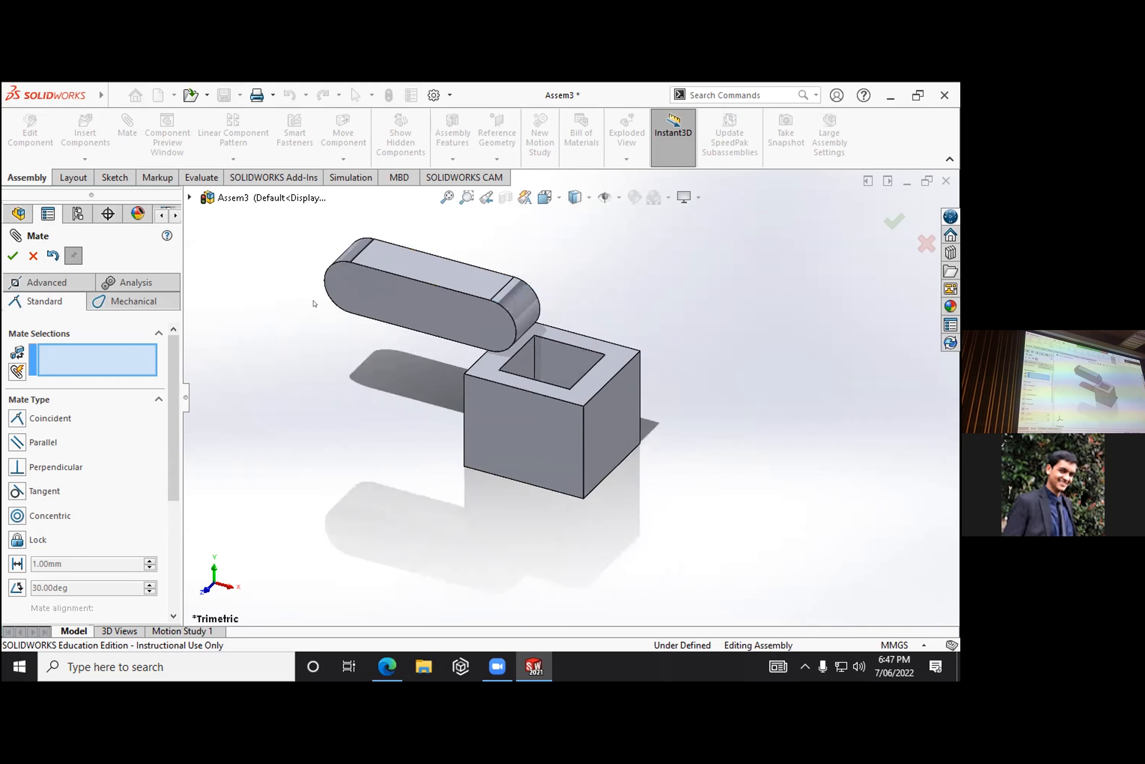
# - Add a coincident mate between the key's long flat side face and the adjacent inner wall of the shaft's opening
pyautogui.click(404, 258)
pyautogui.moveTo(654, 324); pyautogui.dragTo(586, 375, button='middle')
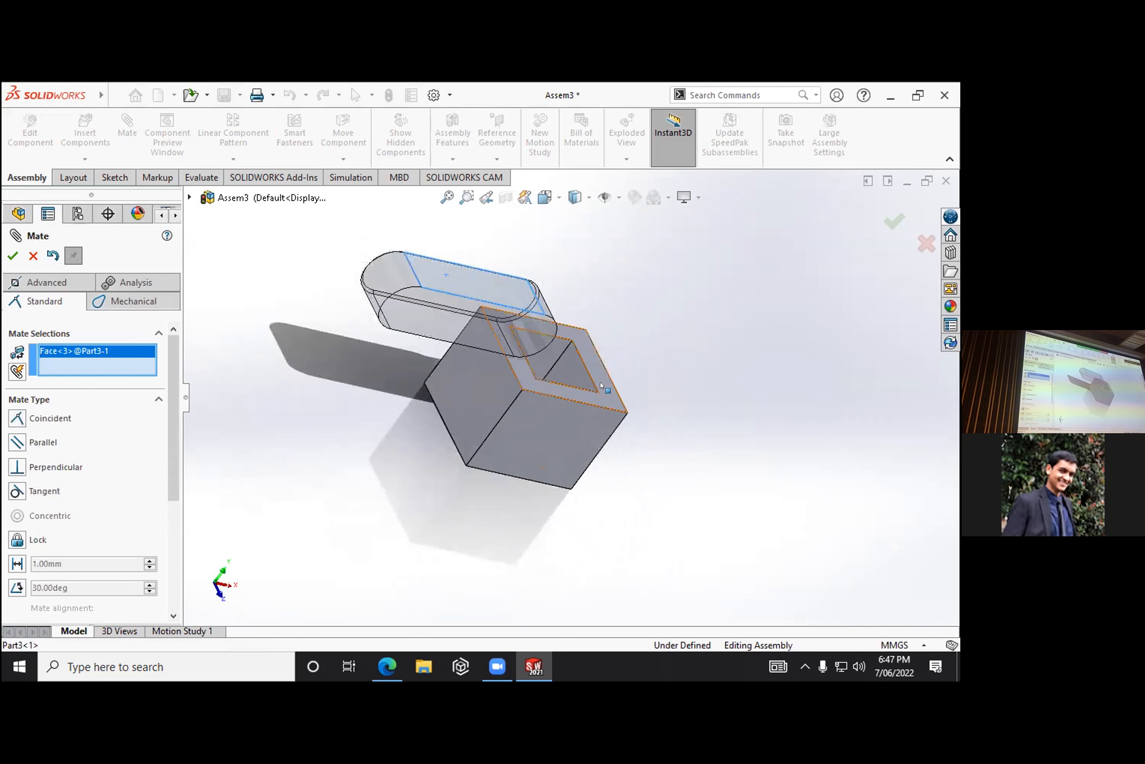
pyautogui.click(579, 373)
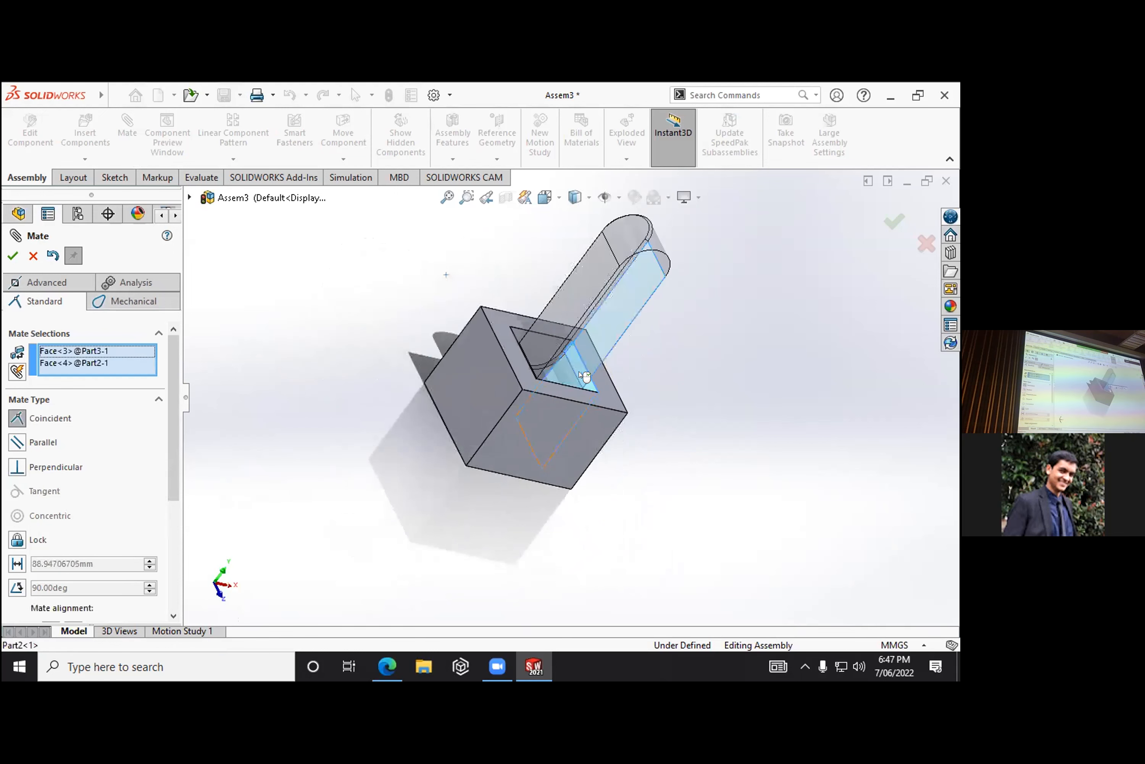
pyautogui.click(12, 255)
# - Slide the mated key down into the shaft's opening until only its rounded end protrudes, and finish mating
pyautogui.moveTo(493, 380); pyautogui.dragTo(533, 304, button='middle')
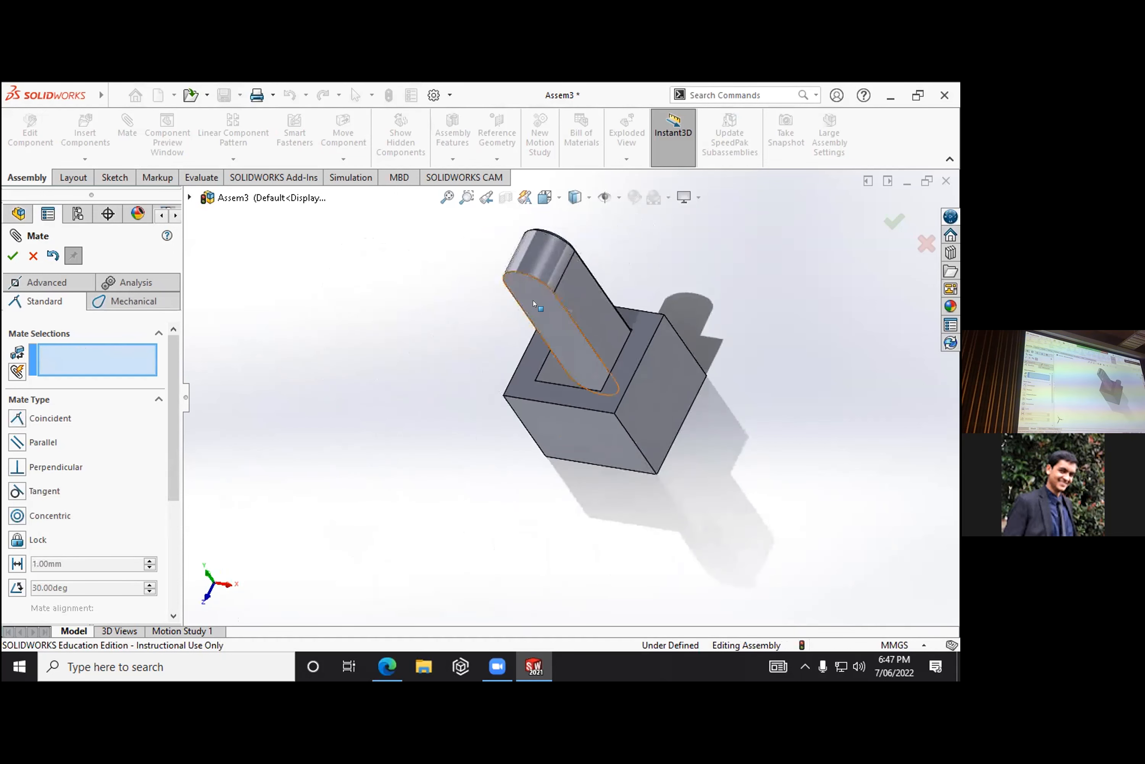
pyautogui.moveTo(557, 291); pyautogui.dragTo(581, 365)
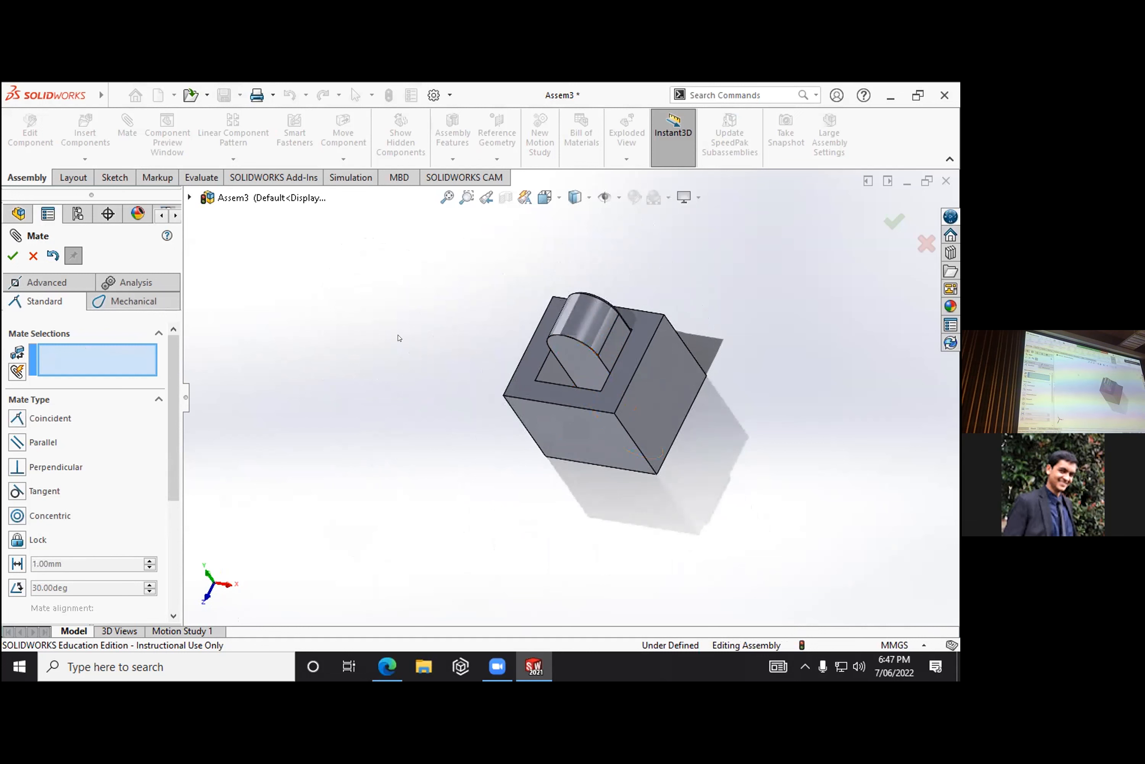
pyautogui.click(12, 255)
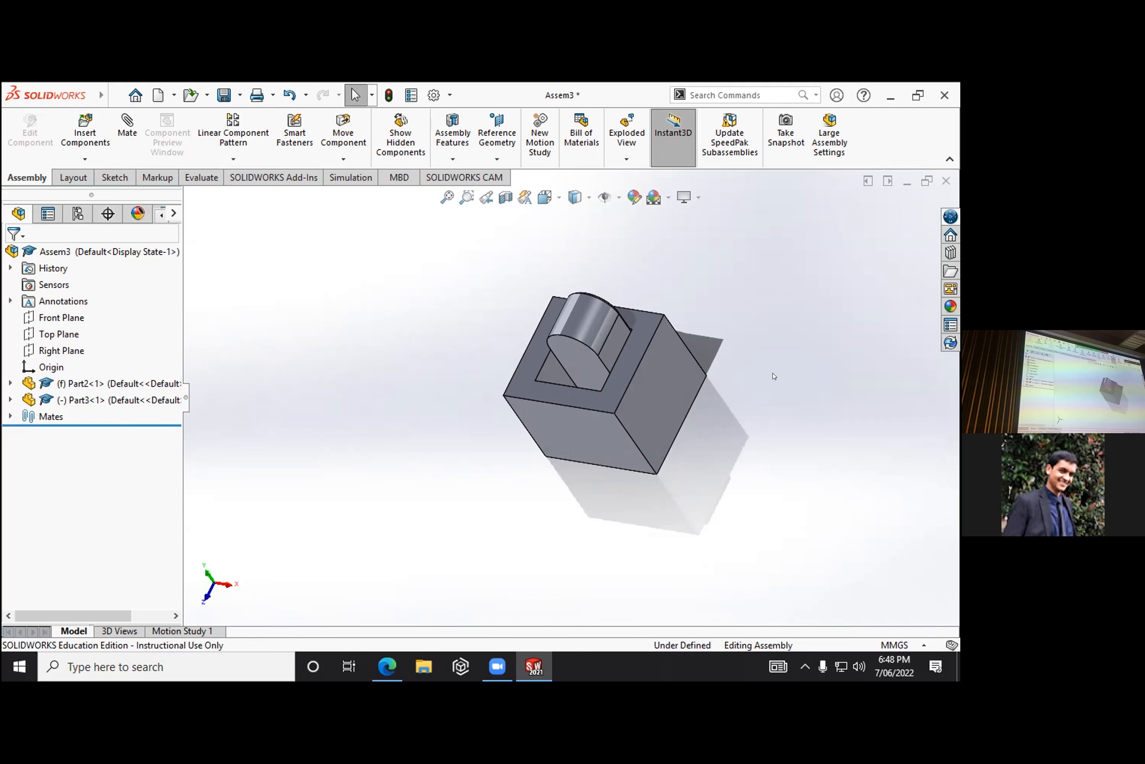
# - Switch to the workshop presentation in the browser and advance to the Laser Cutting slide
pyautogui.click(387, 666)
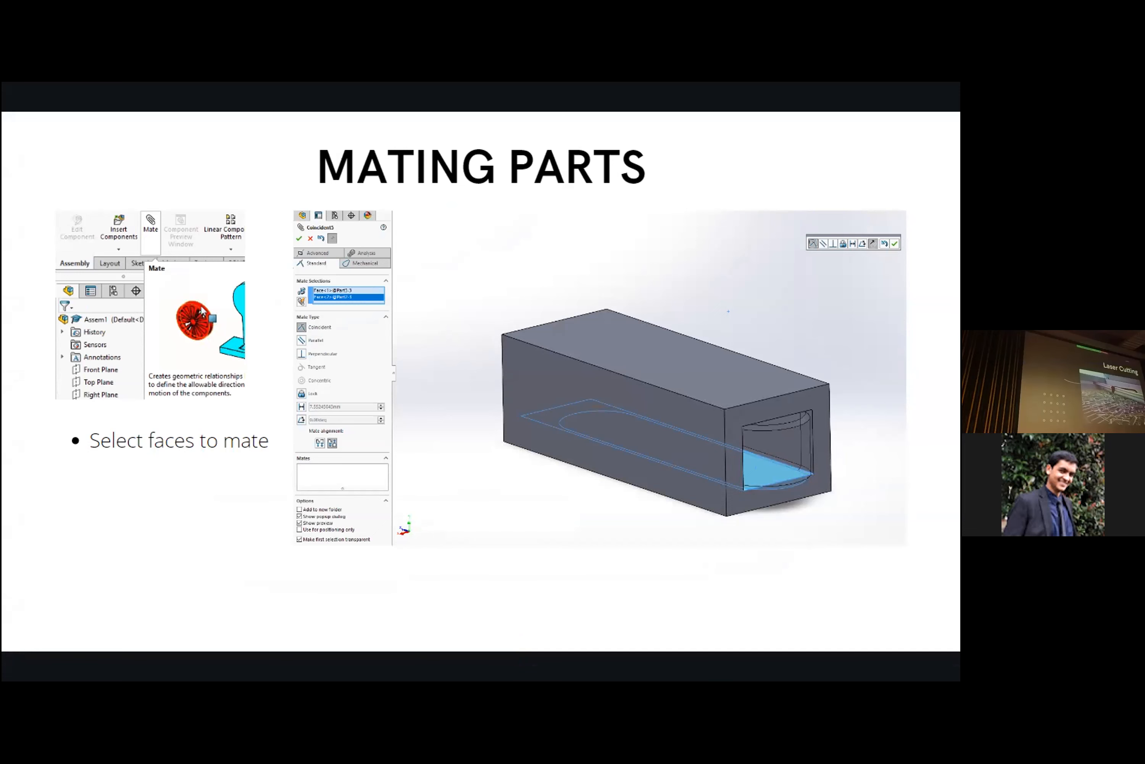
pyautogui.press('Right')
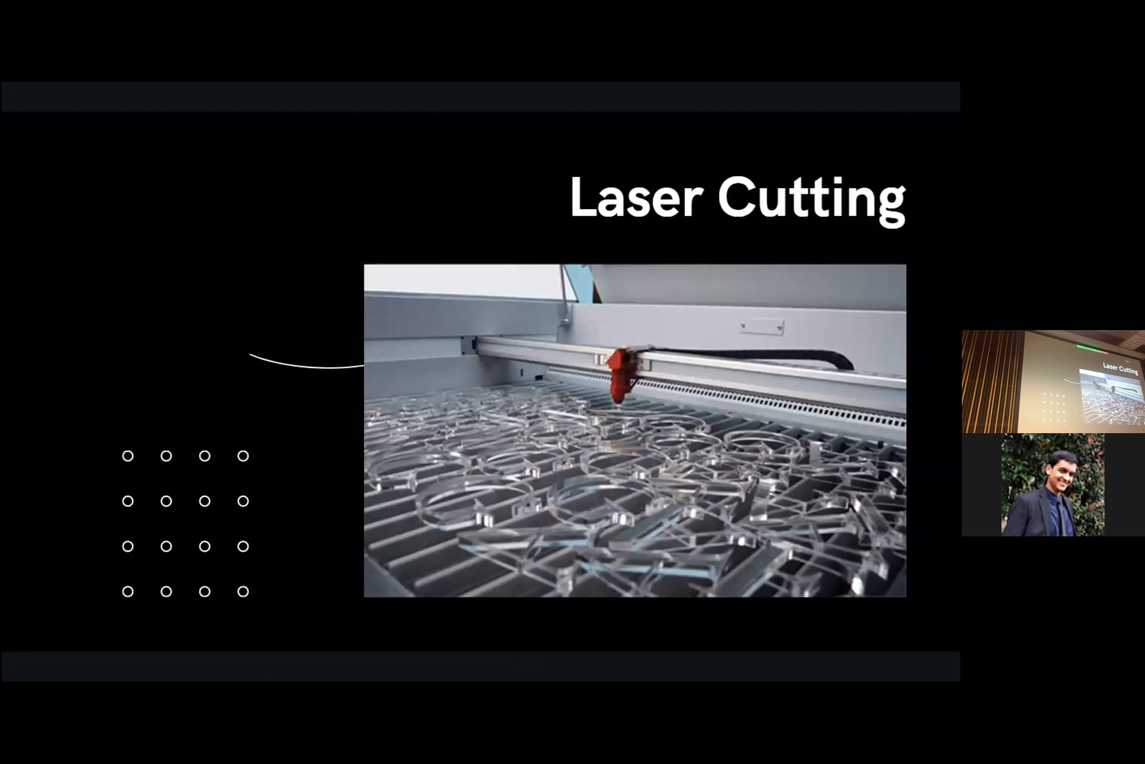